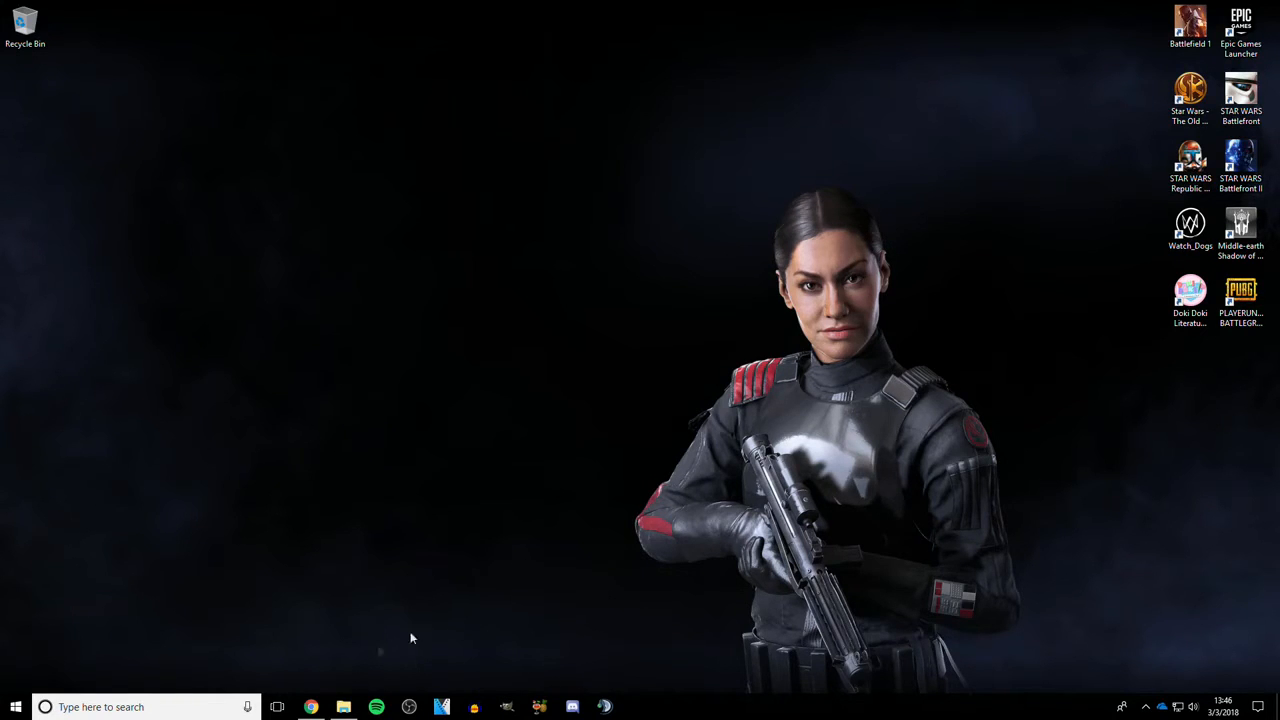
# - Search the web for gimp and open the official GIMP website
pyautogui.click(311, 707)
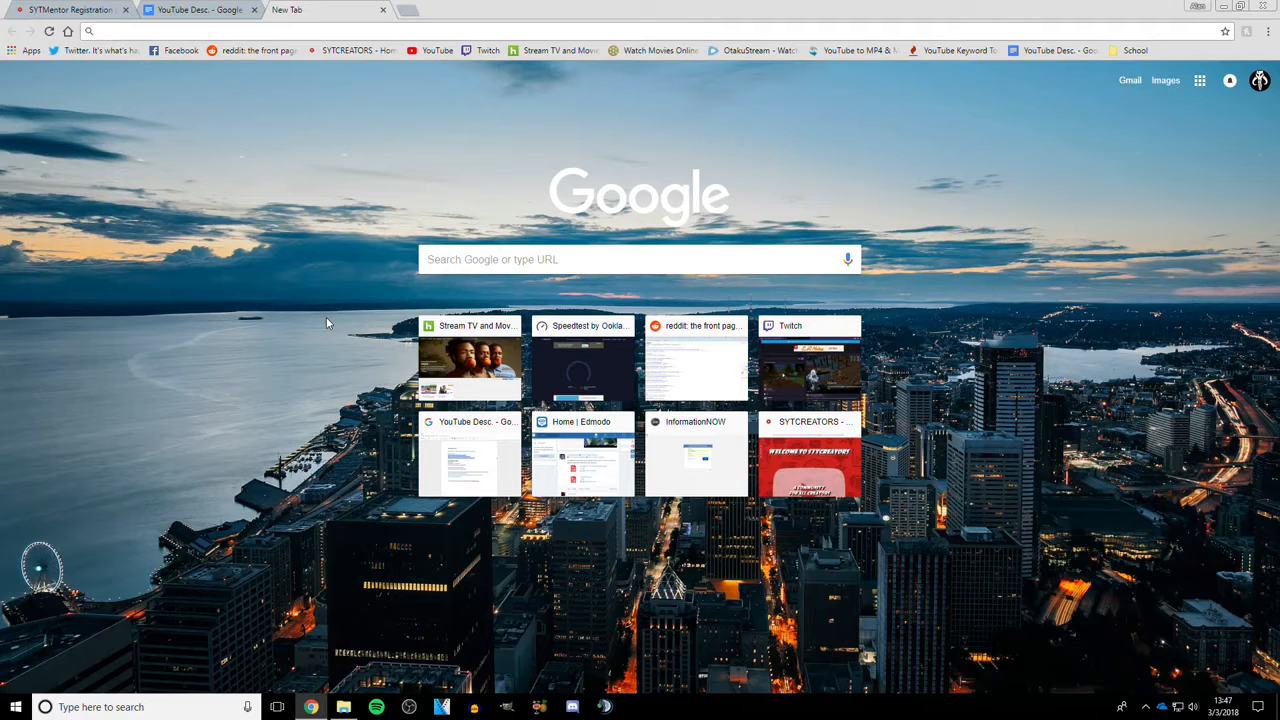
pyautogui.write('gimp')
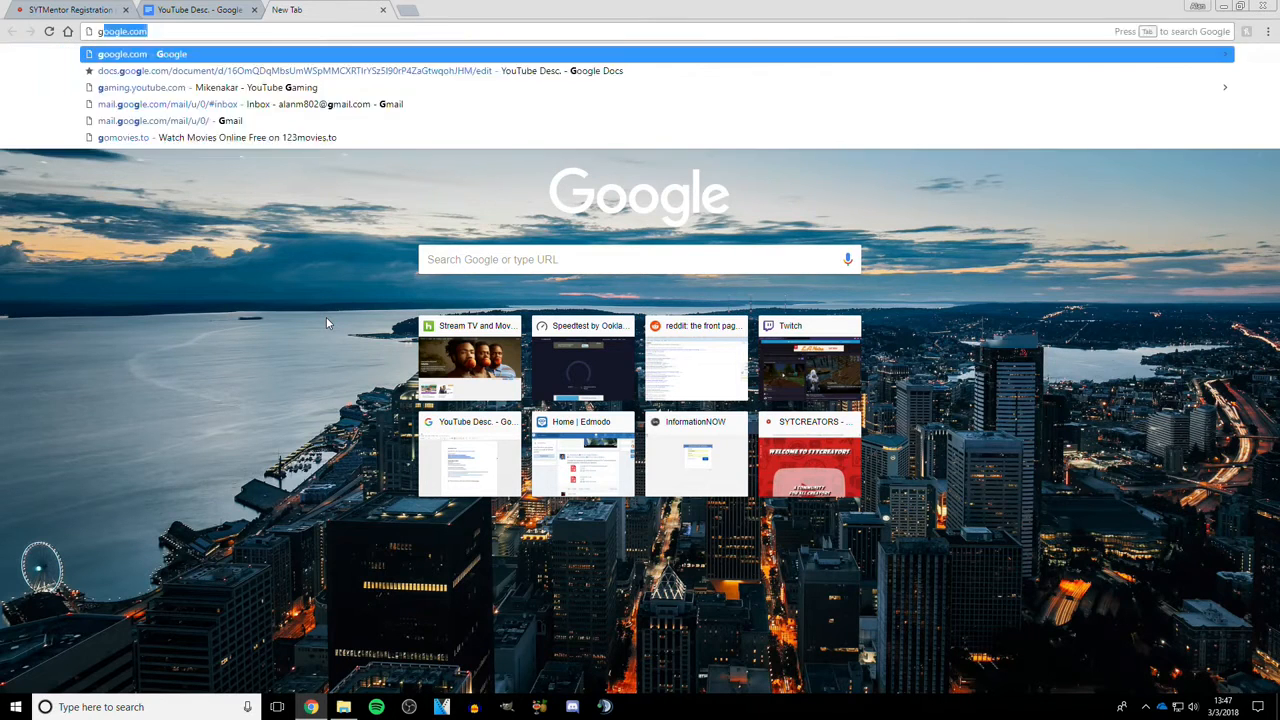
pyautogui.press('Return')
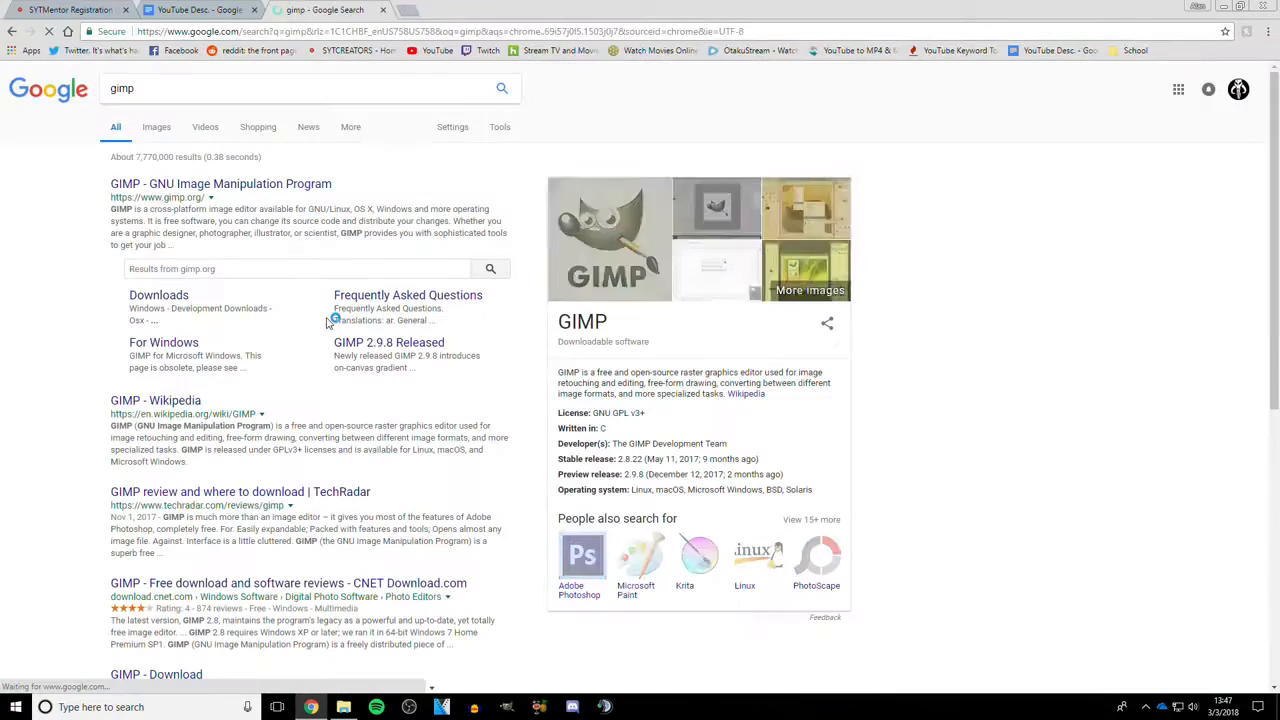
pyautogui.click(170, 187)
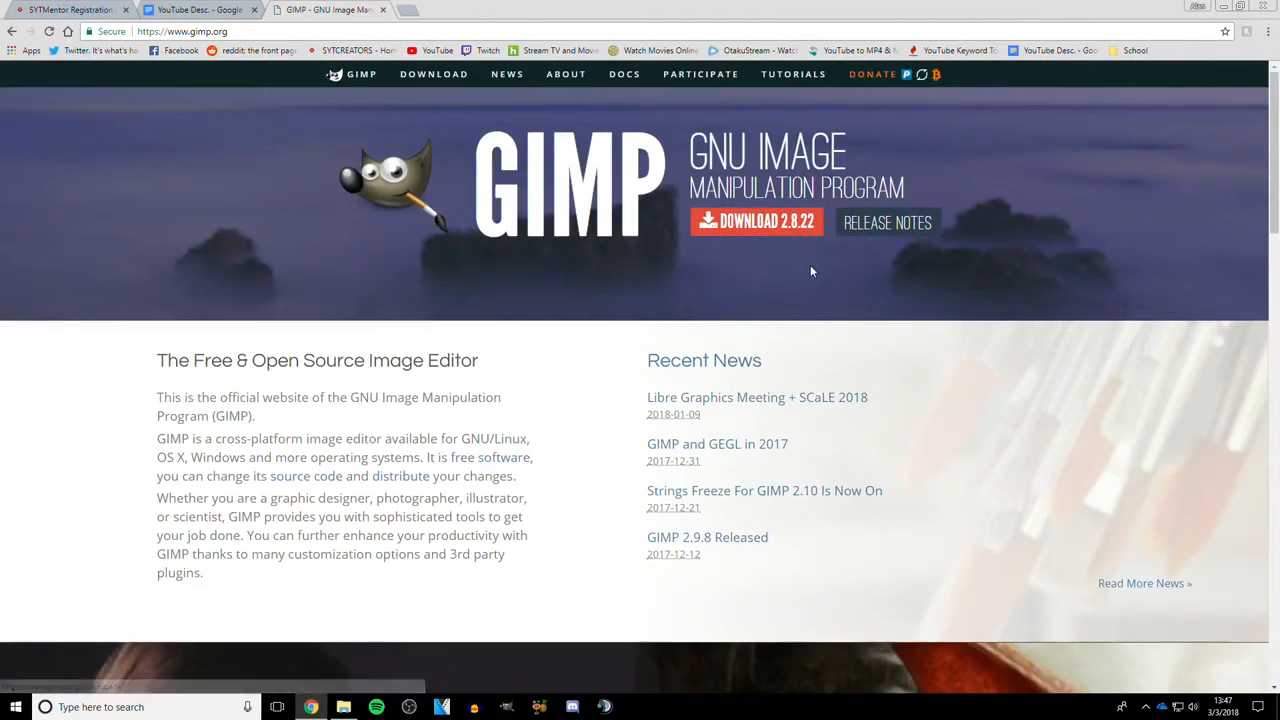
# - Browse the GIMP website and open its Downloads page to review the Windows download options
pyautogui.scroll(-15, 592, 214)
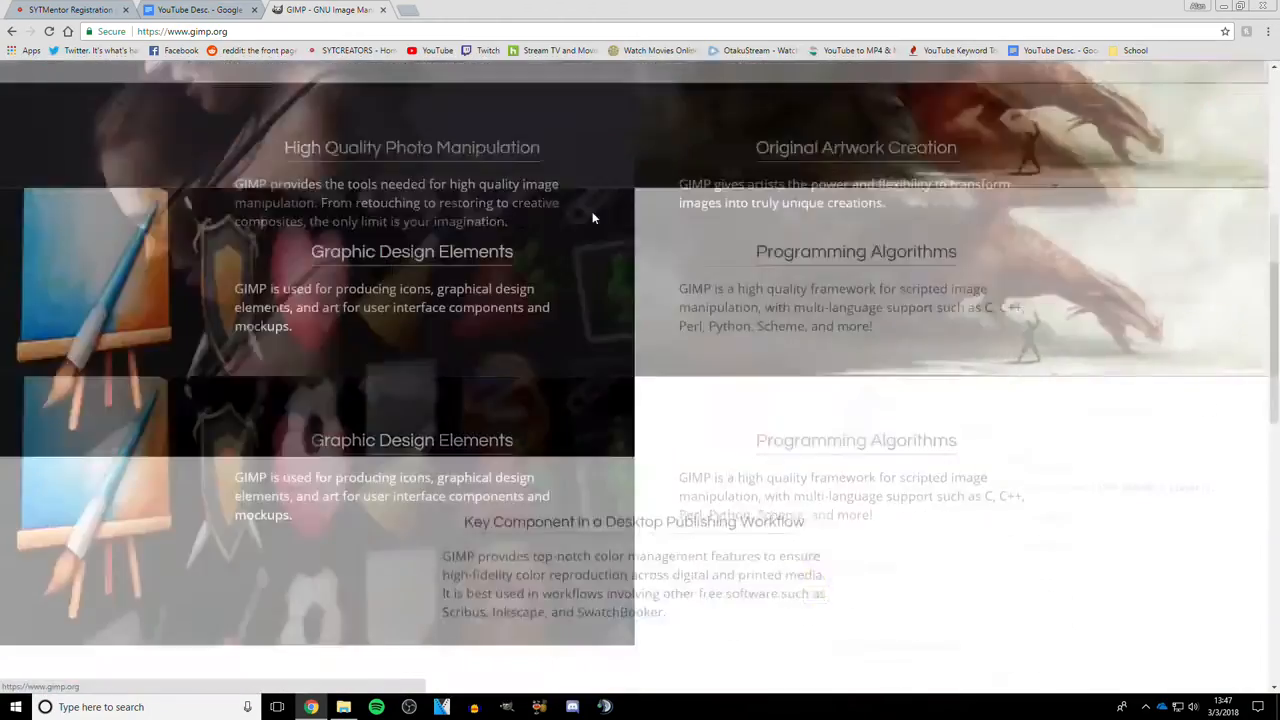
pyautogui.scroll(15, 592, 218)
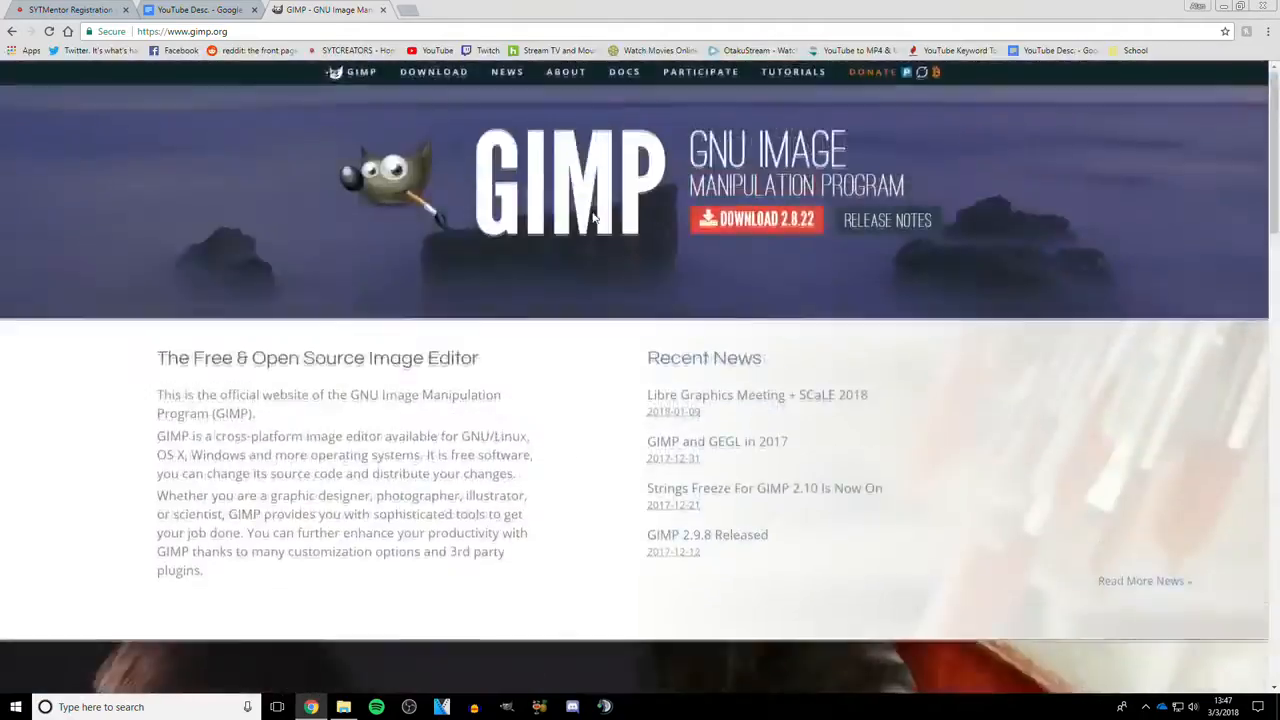
pyautogui.scroll(-17, 592, 218)
pyautogui.scroll(-5, 593, 218)
pyautogui.scroll(20, 593, 218)
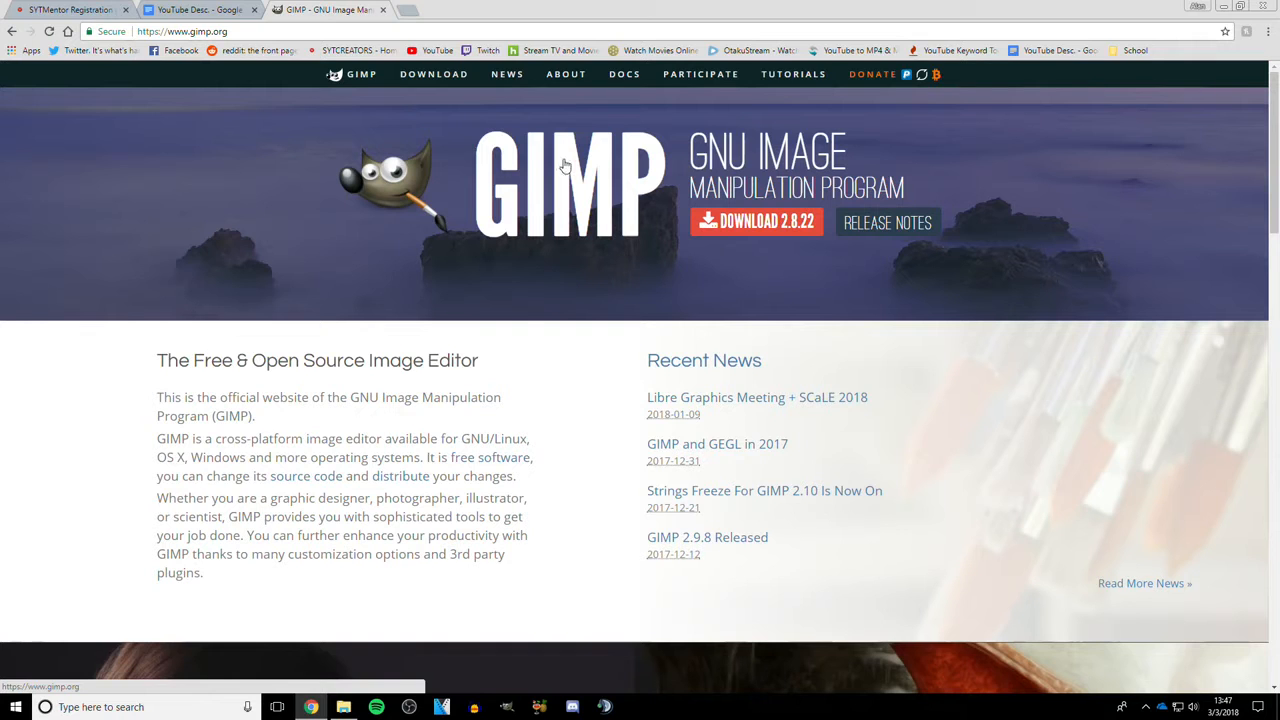
pyautogui.click(433, 75)
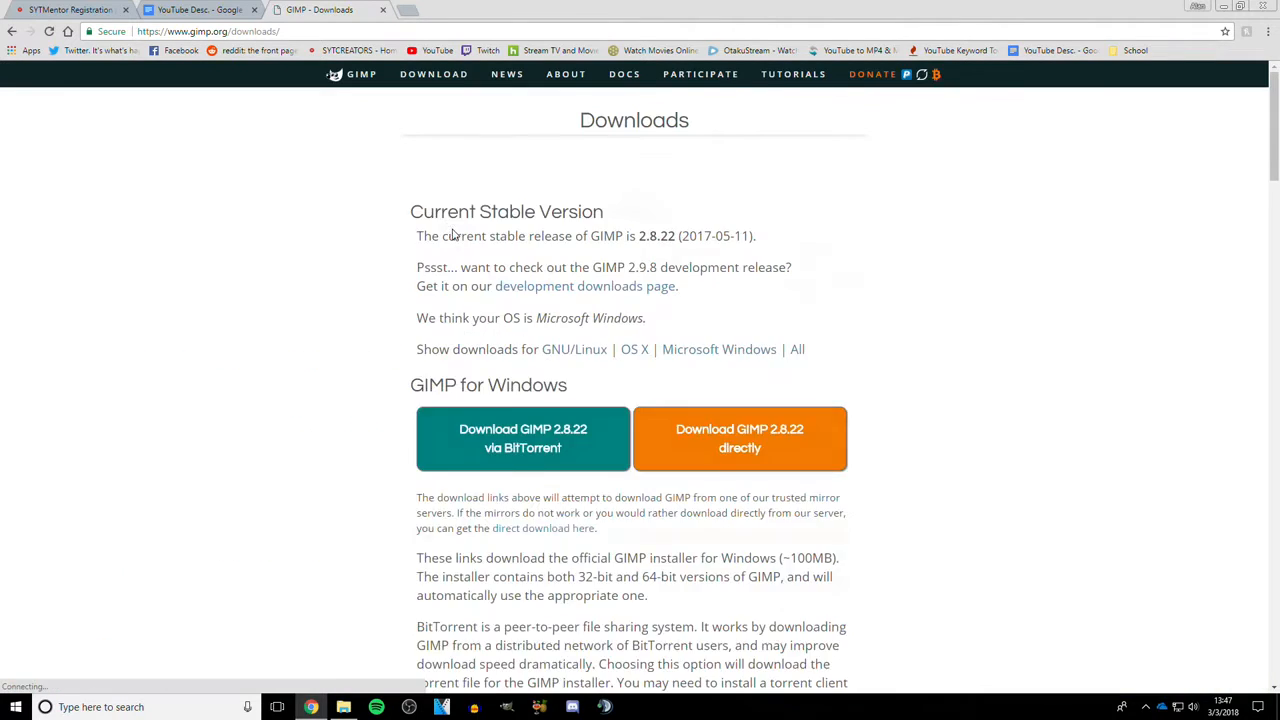
pyautogui.scroll(-1, 1030, 396)
pyautogui.scroll(-3, 1032, 396)
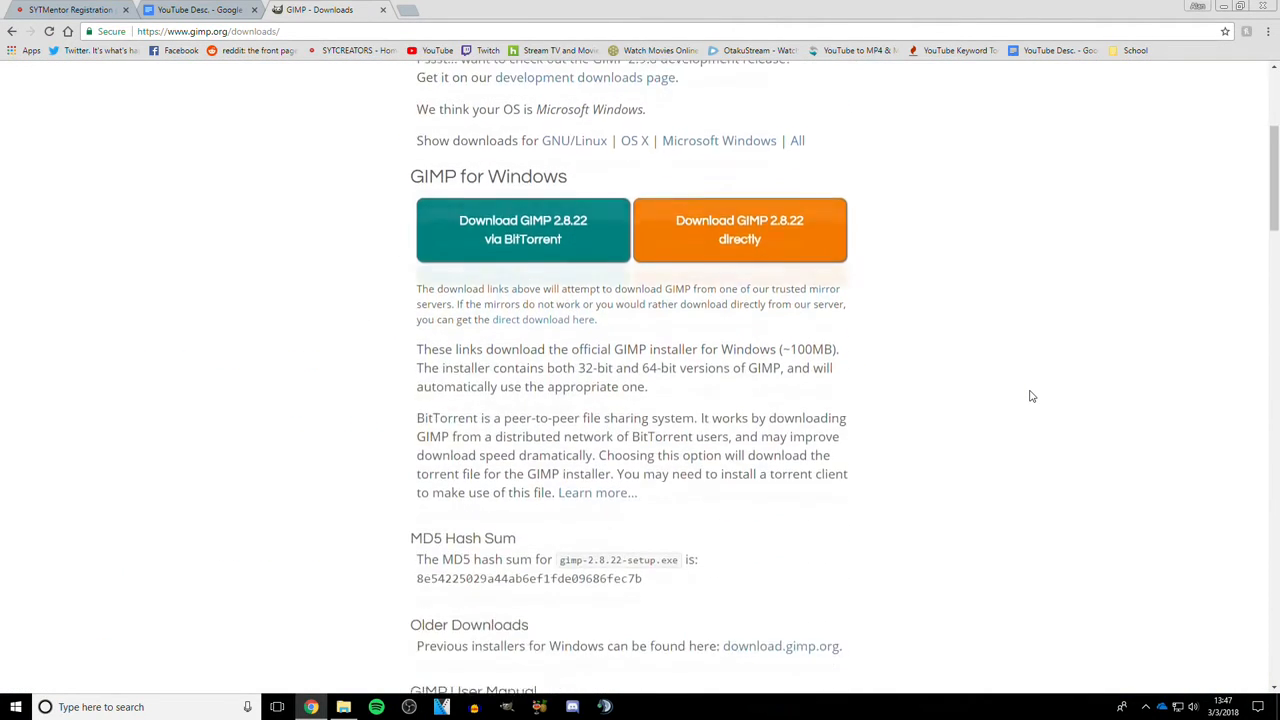
pyautogui.scroll(3, 1032, 395)
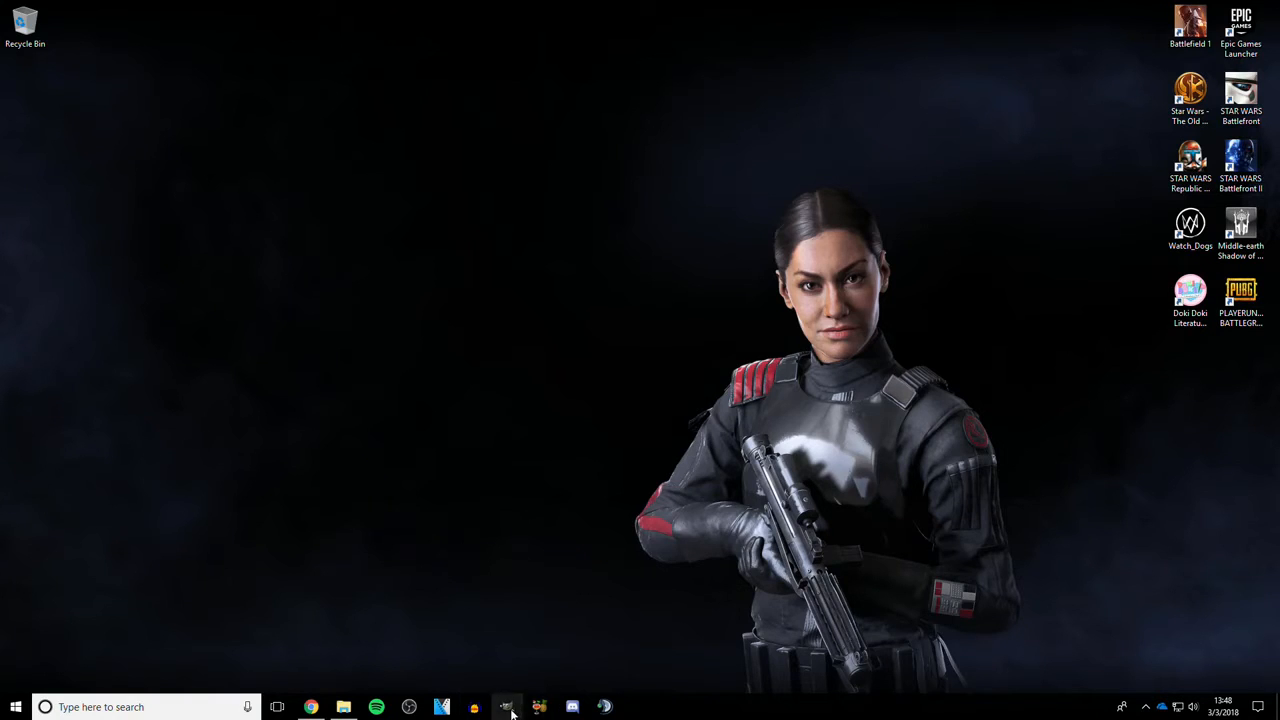
# - Launch GIMP
pyautogui.click(508, 707)
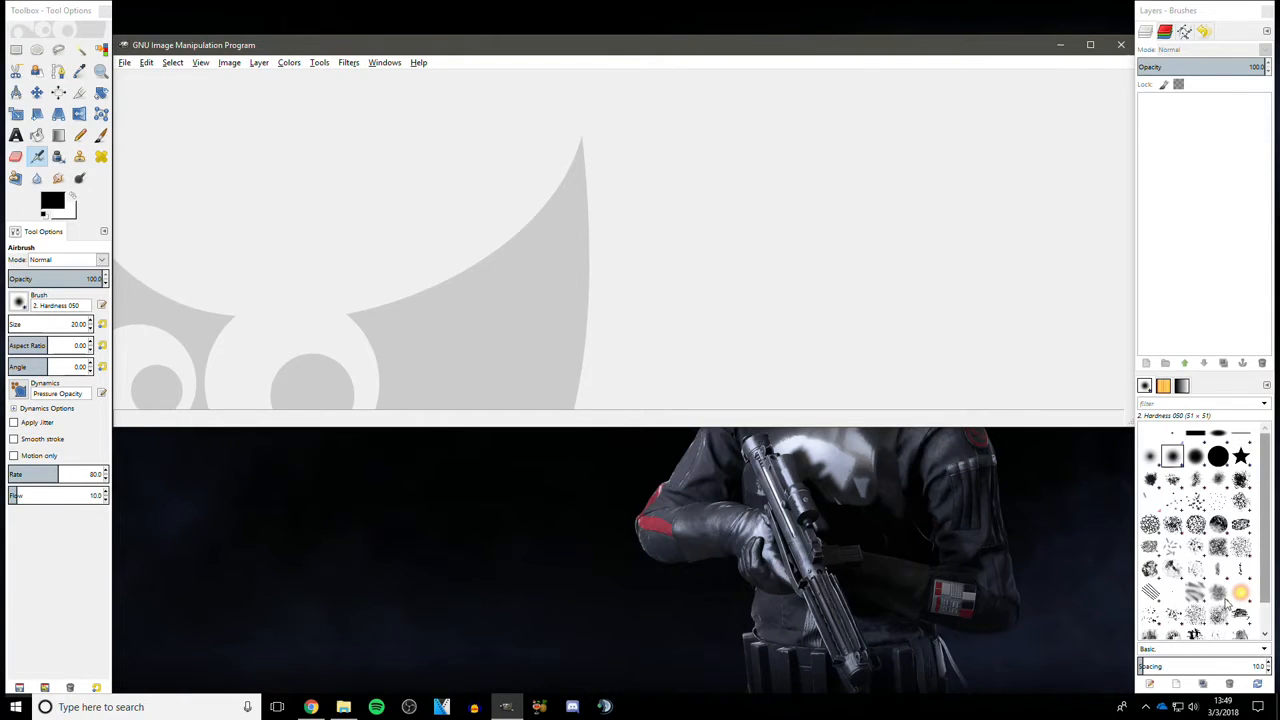
pyautogui.scroll(-1, 1234, 573)
pyautogui.scroll(1, 1234, 573)
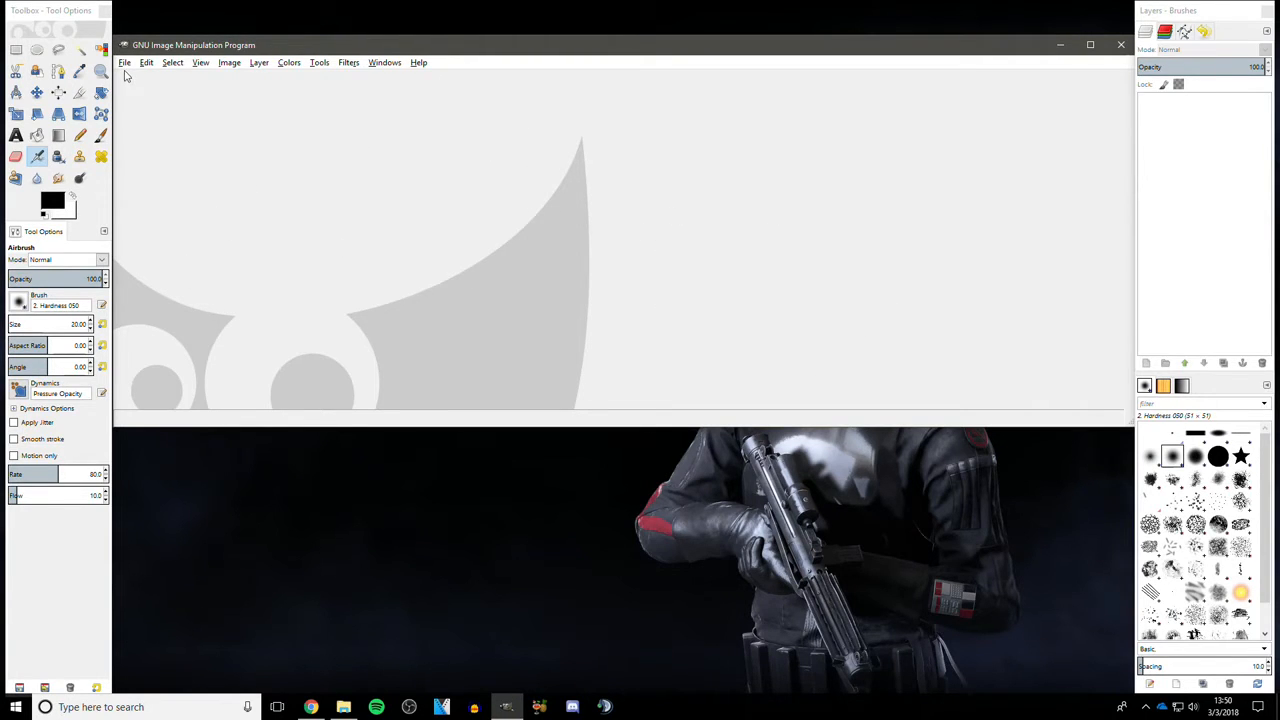
# - Create a new 1280 × 720 pixel image in landscape orientation
pyautogui.click(125, 64)
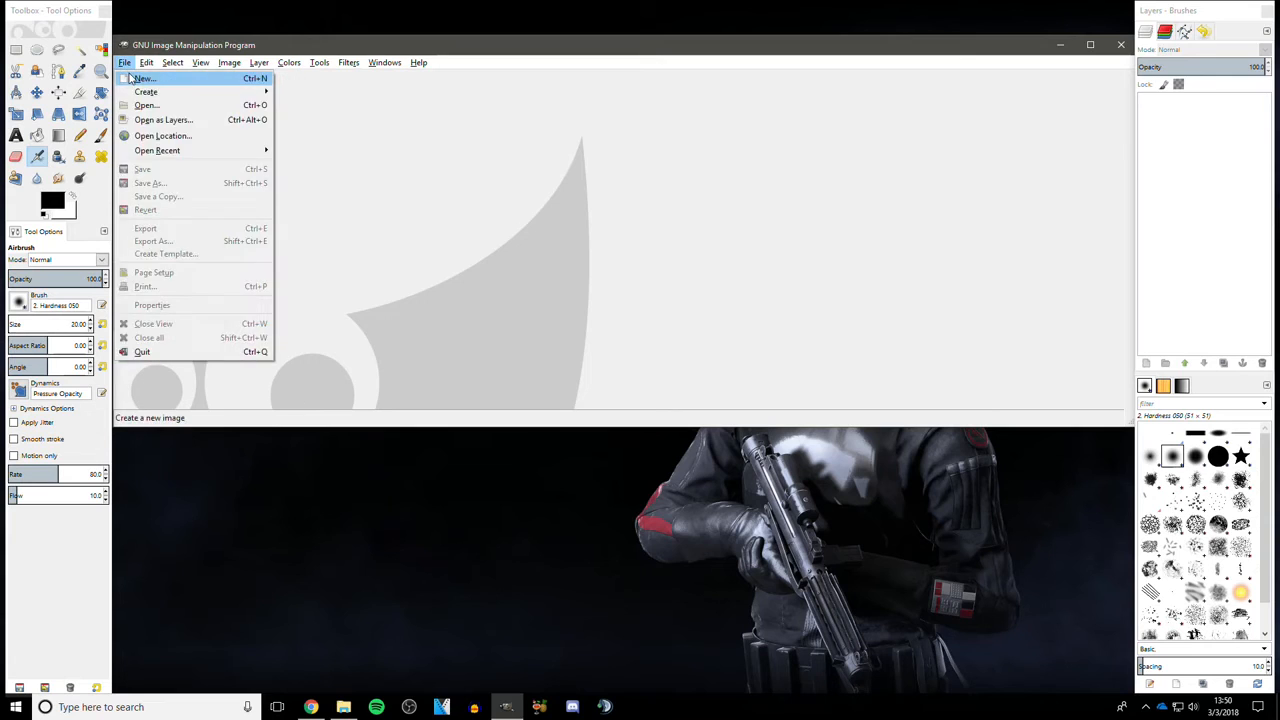
pyautogui.click(141, 78)
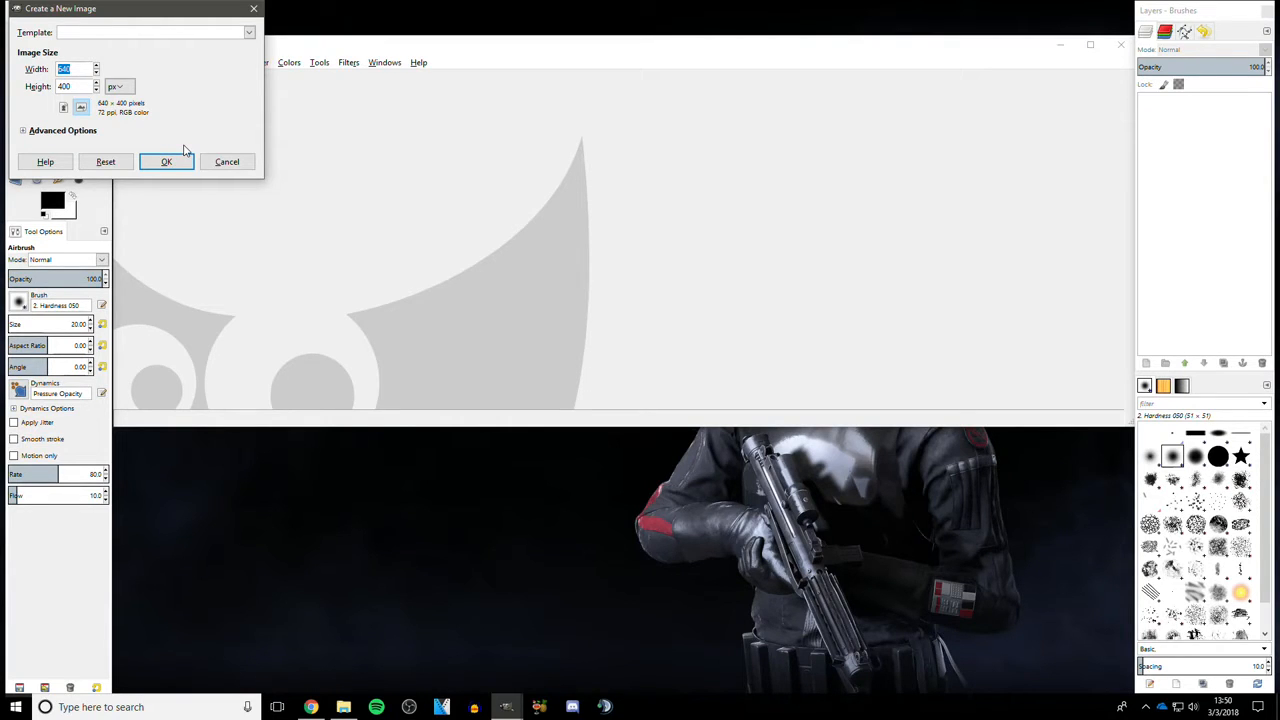
pyautogui.write('1280')
pyautogui.press('Tab')
pyautogui.click(119, 86)
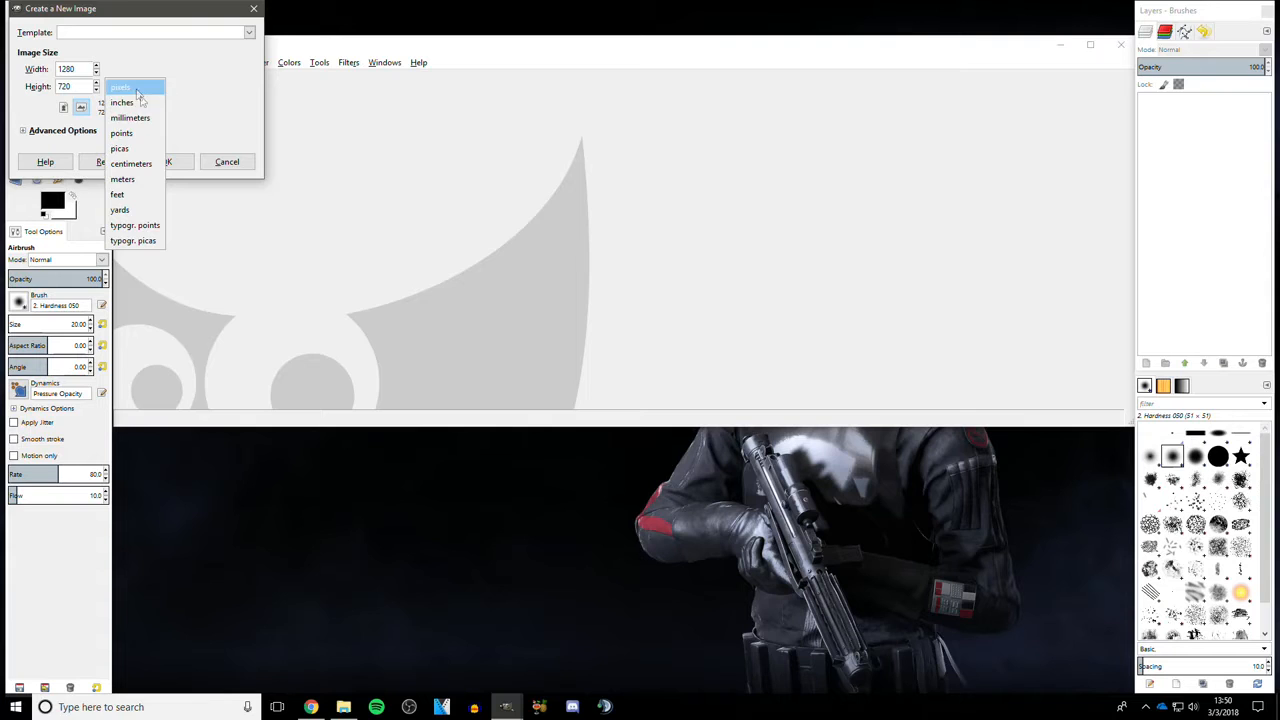
pyautogui.click(182, 58)
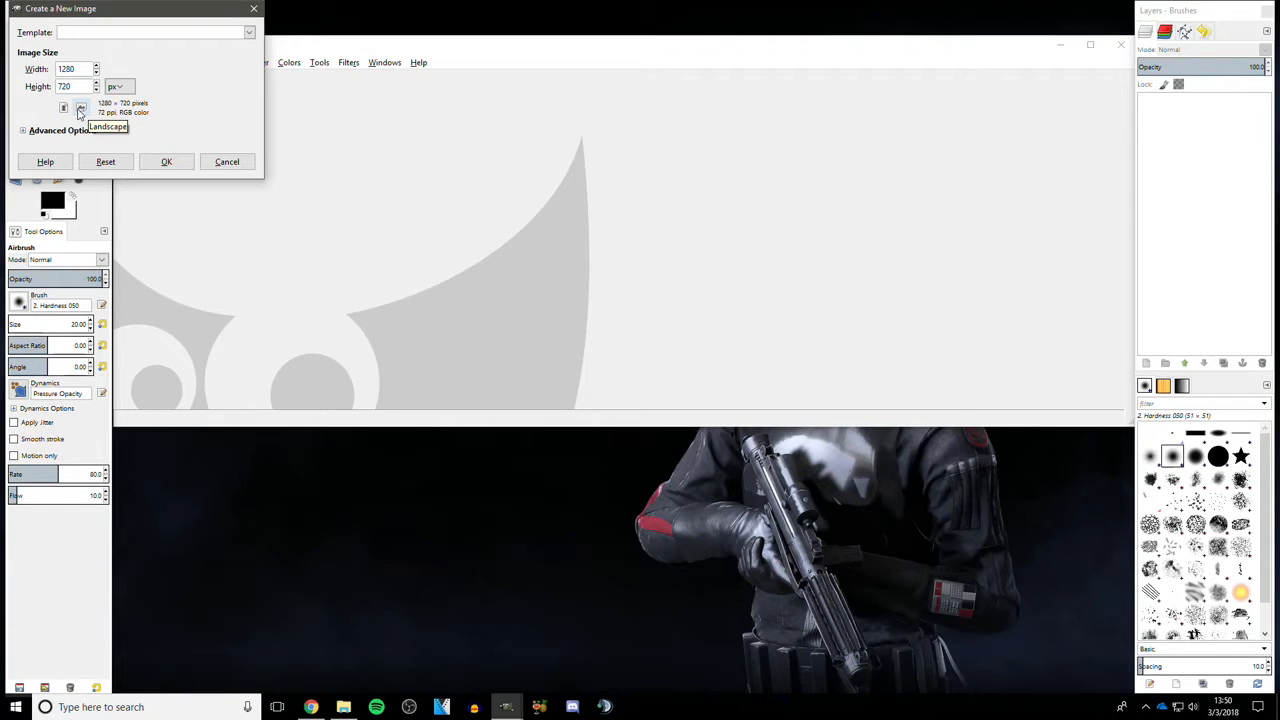
pyautogui.click(166, 161)
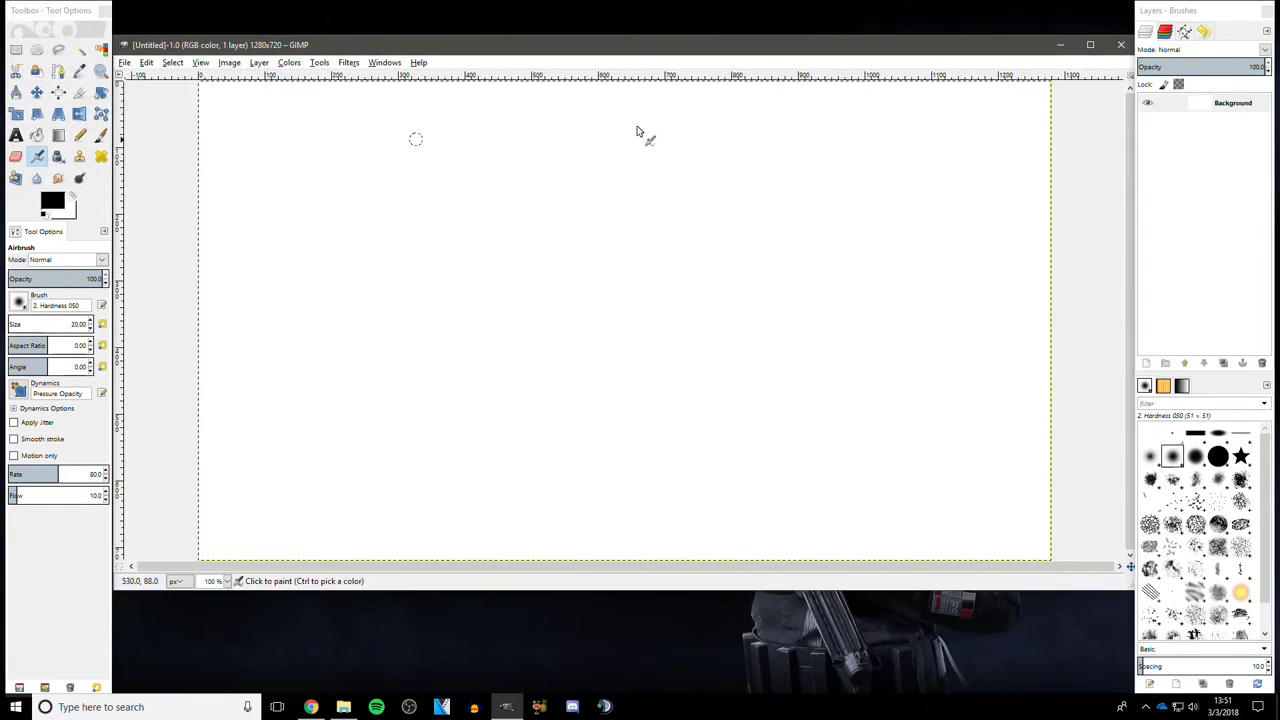
# - Drag the eicEVjP background texture from the file explorer into the image as a new layer
pyautogui.doubleClick(614, 35)
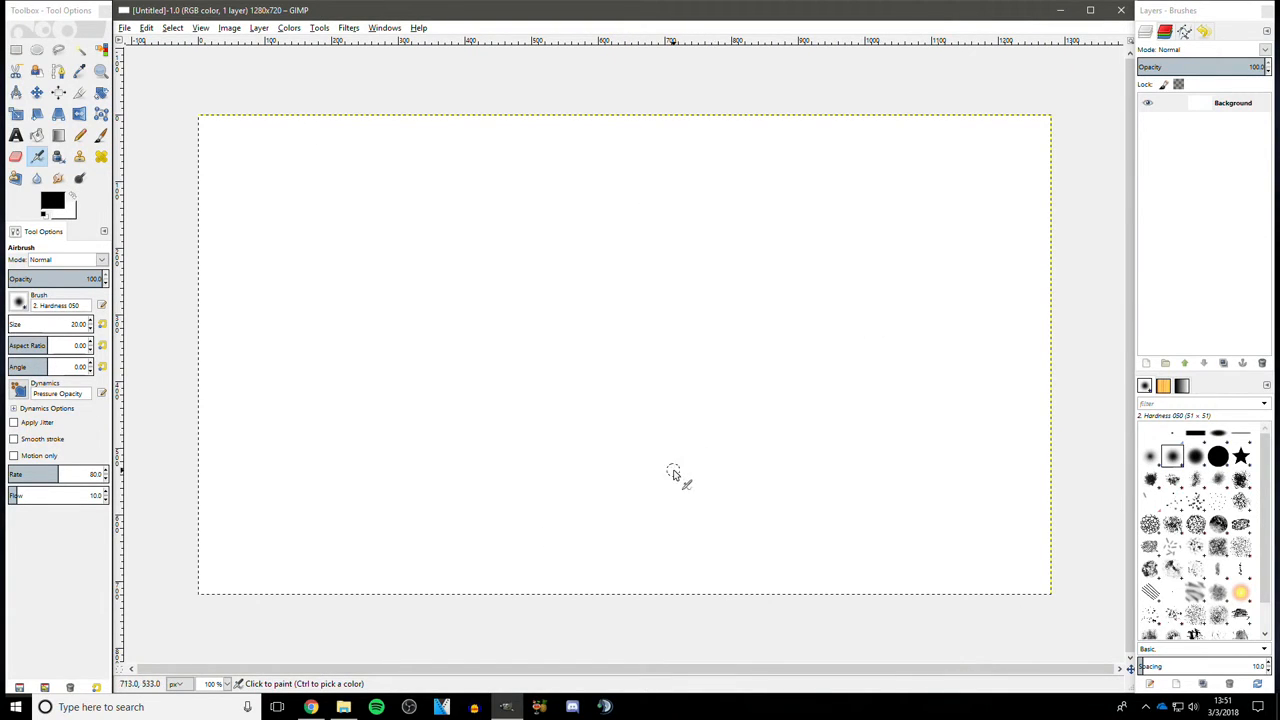
pyautogui.click(343, 707)
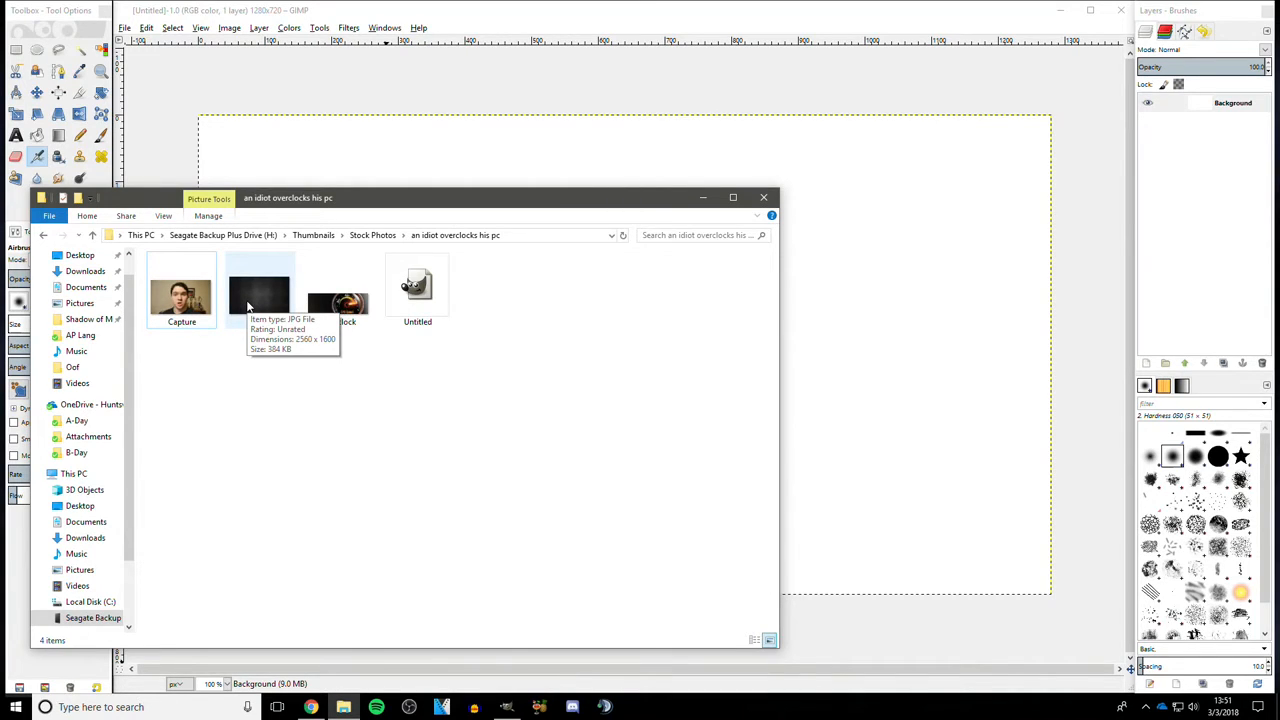
pyautogui.click(256, 320)
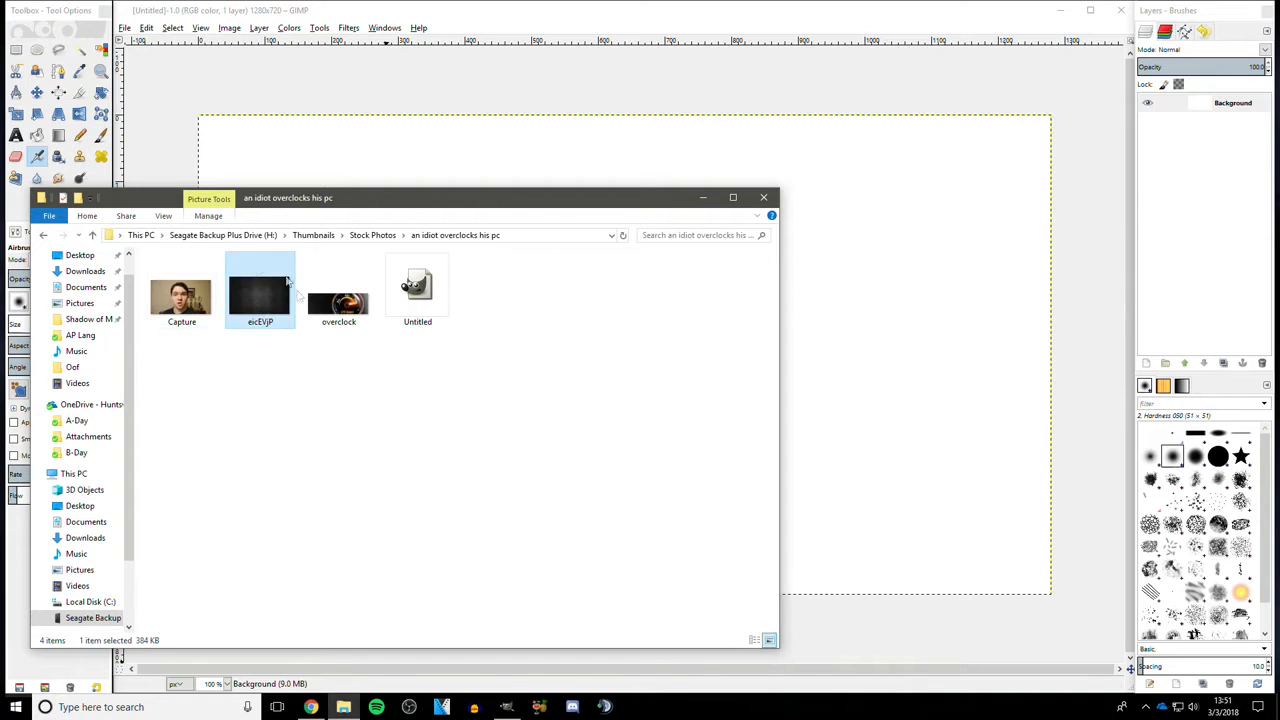
pyautogui.moveTo(258, 305); pyautogui.dragTo(745, 190)
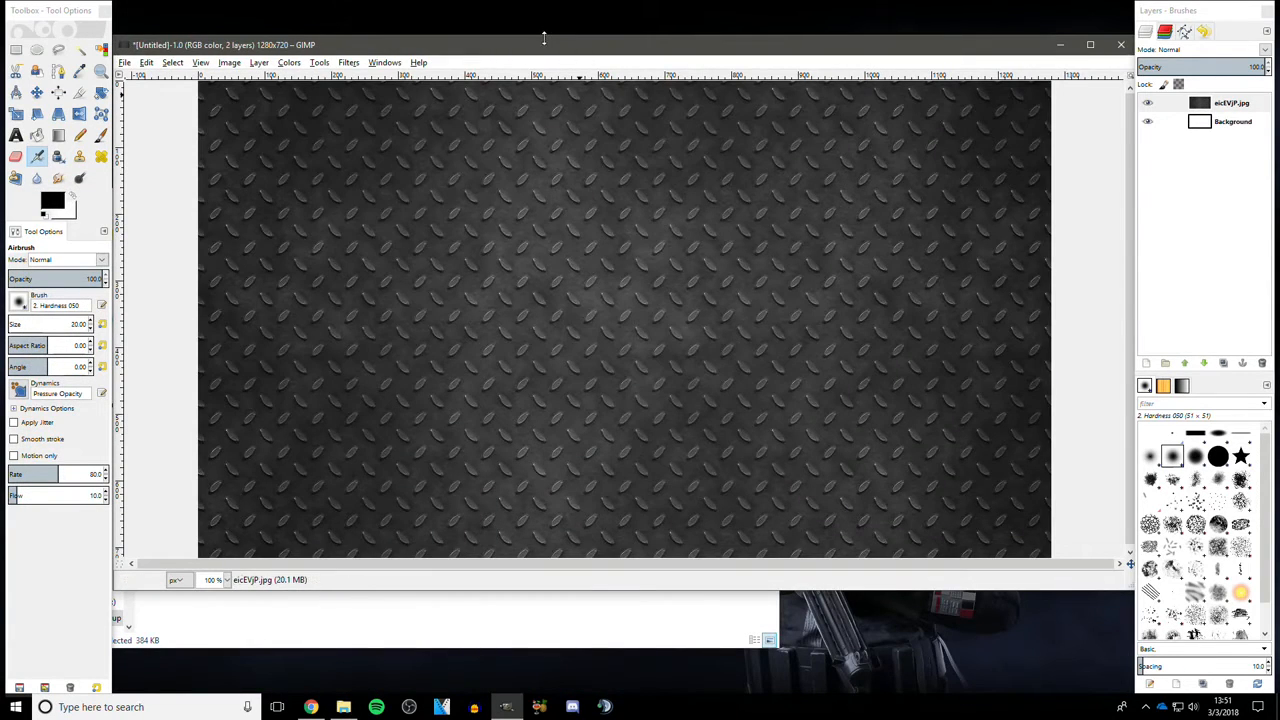
pyautogui.doubleClick(544, 40)
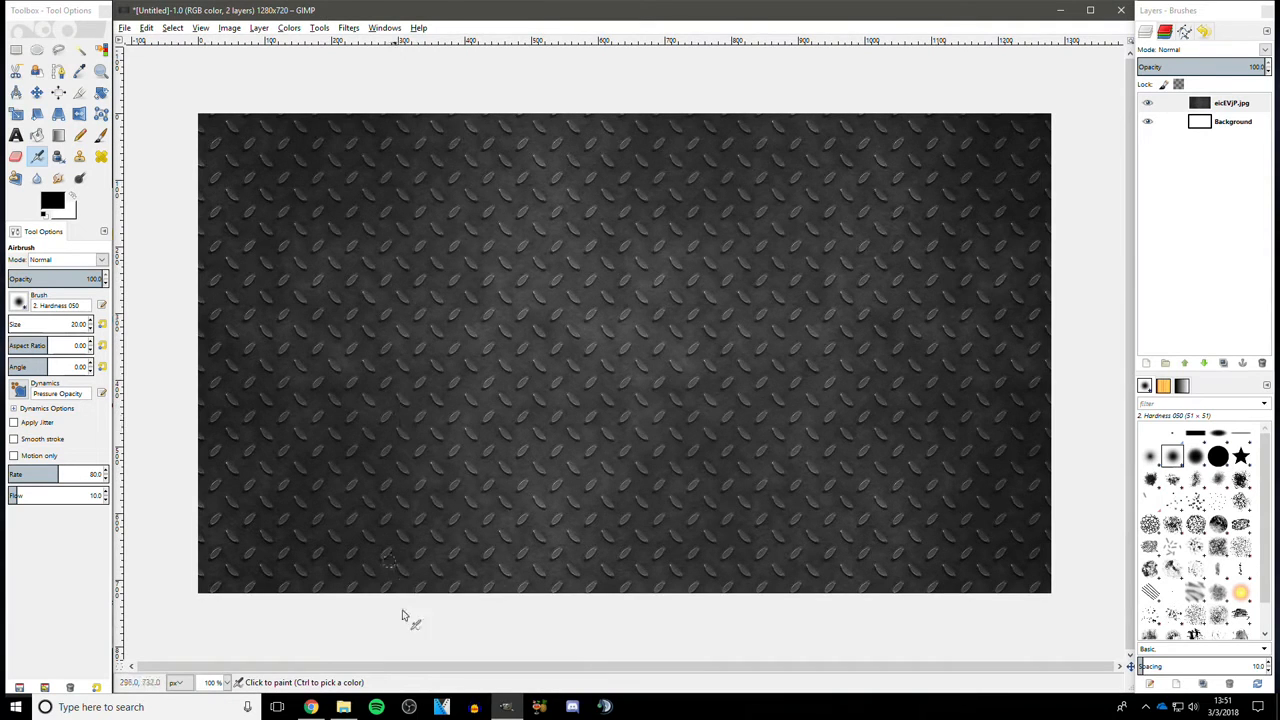
# - Drag the Capture photo from the file explorer into the image as another layer
pyautogui.click(343, 707)
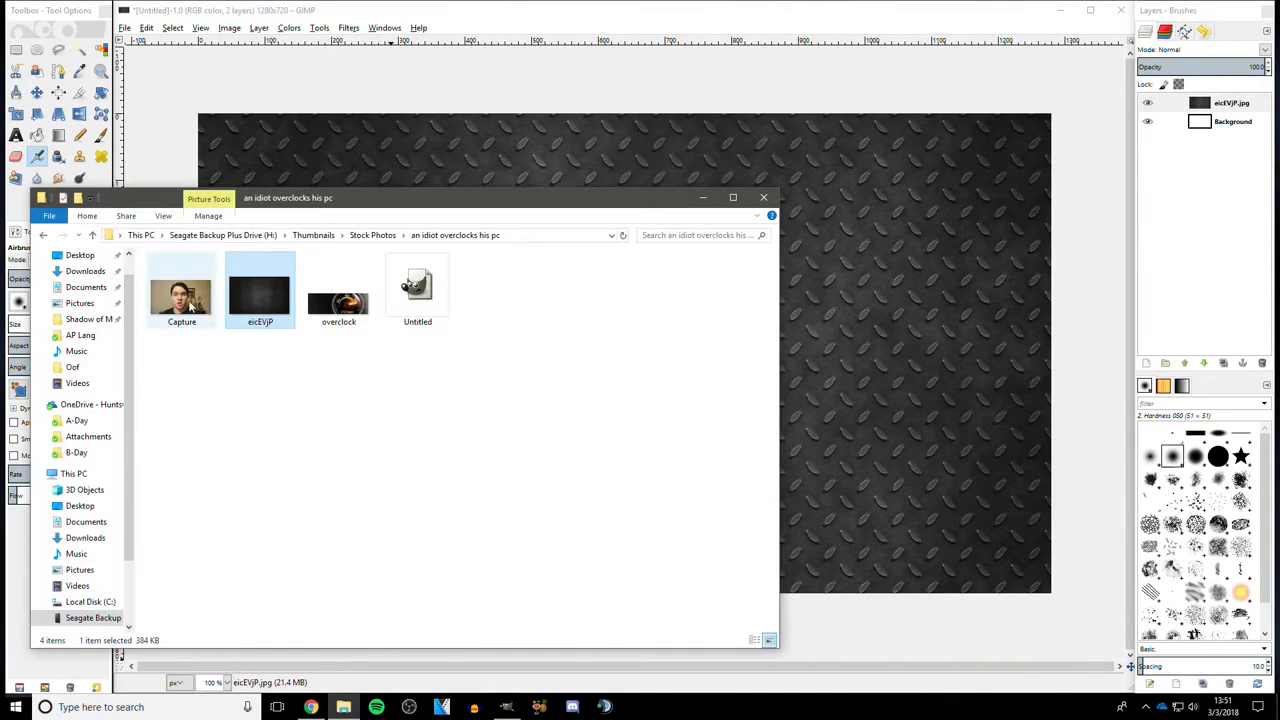
pyautogui.moveTo(163, 317); pyautogui.dragTo(786, 204)
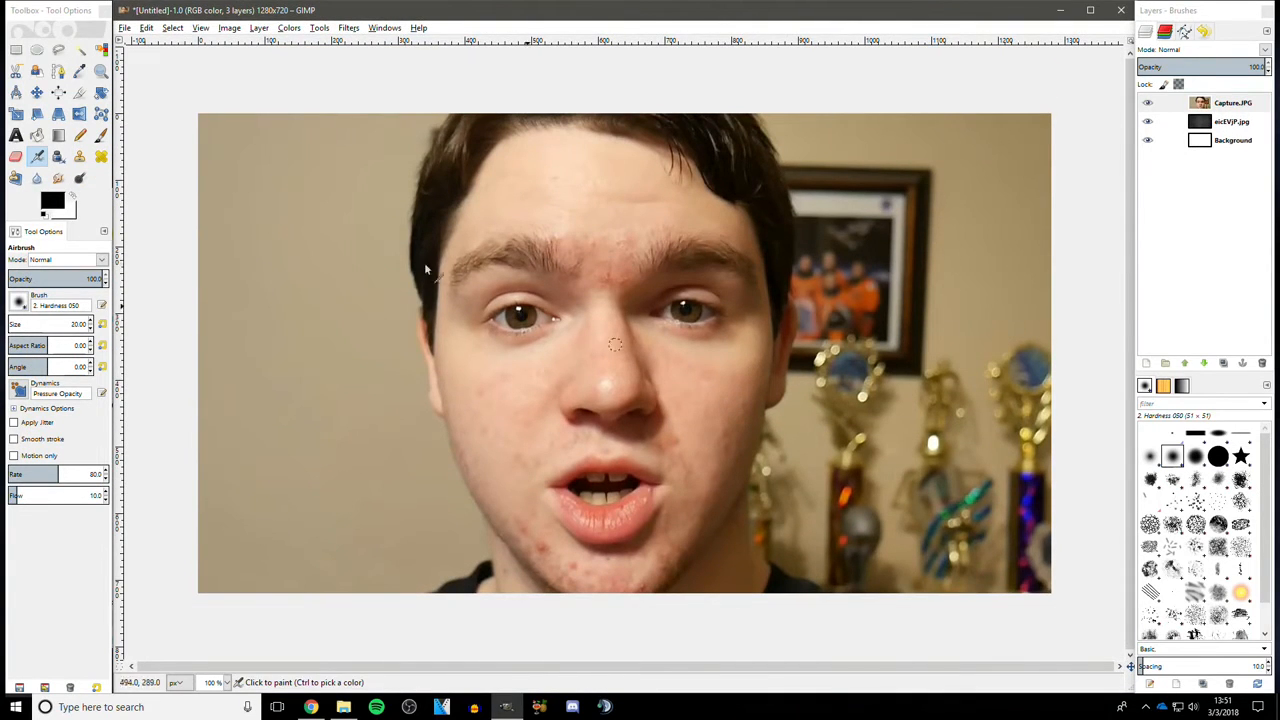
# - Scale the Capture photo layer down to 668 × 368 pixels
pyautogui.click(16, 113)
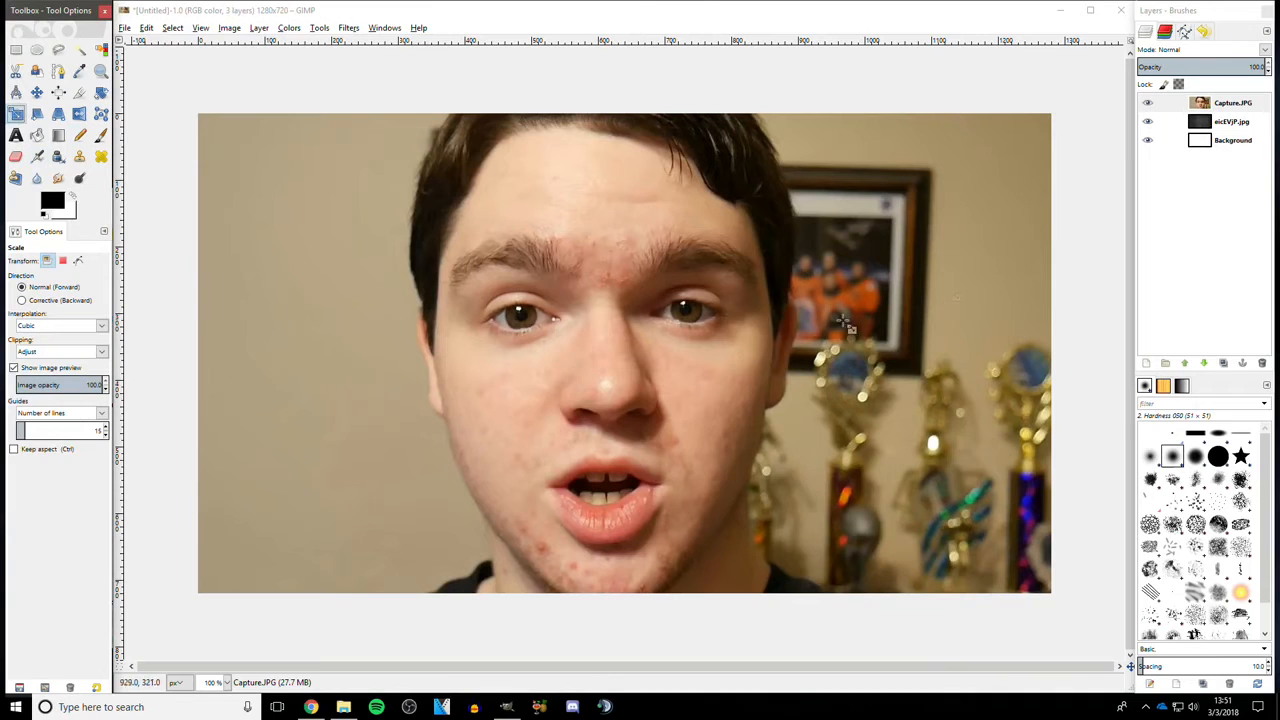
pyautogui.click(627, 316)
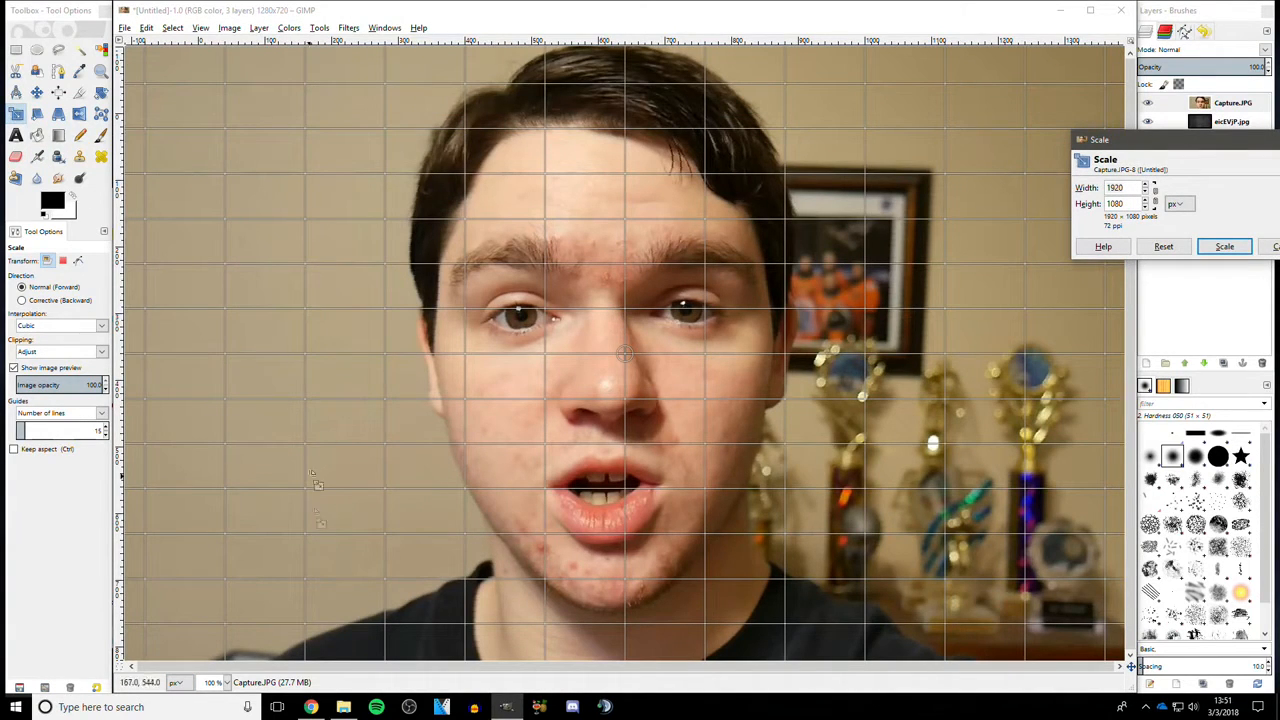
pyautogui.click(227, 682)
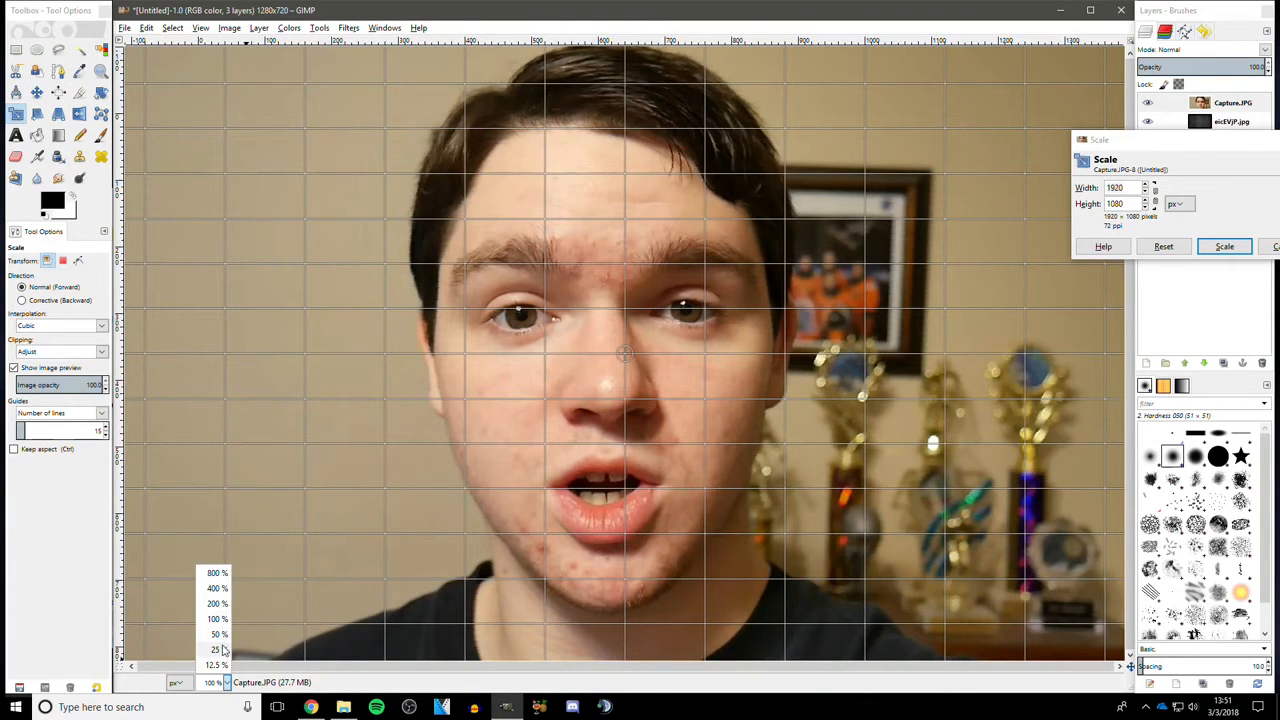
pyautogui.click(223, 645)
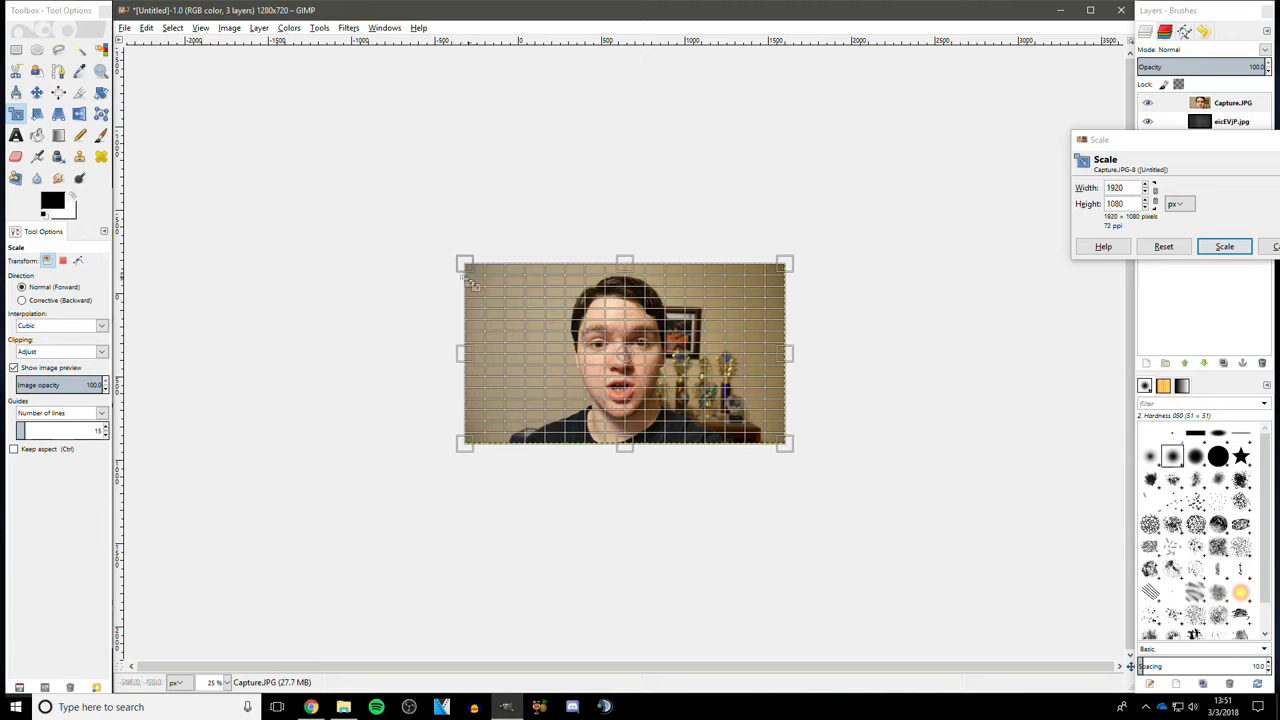
pyautogui.moveTo(465, 267); pyautogui.dragTo(675, 384)
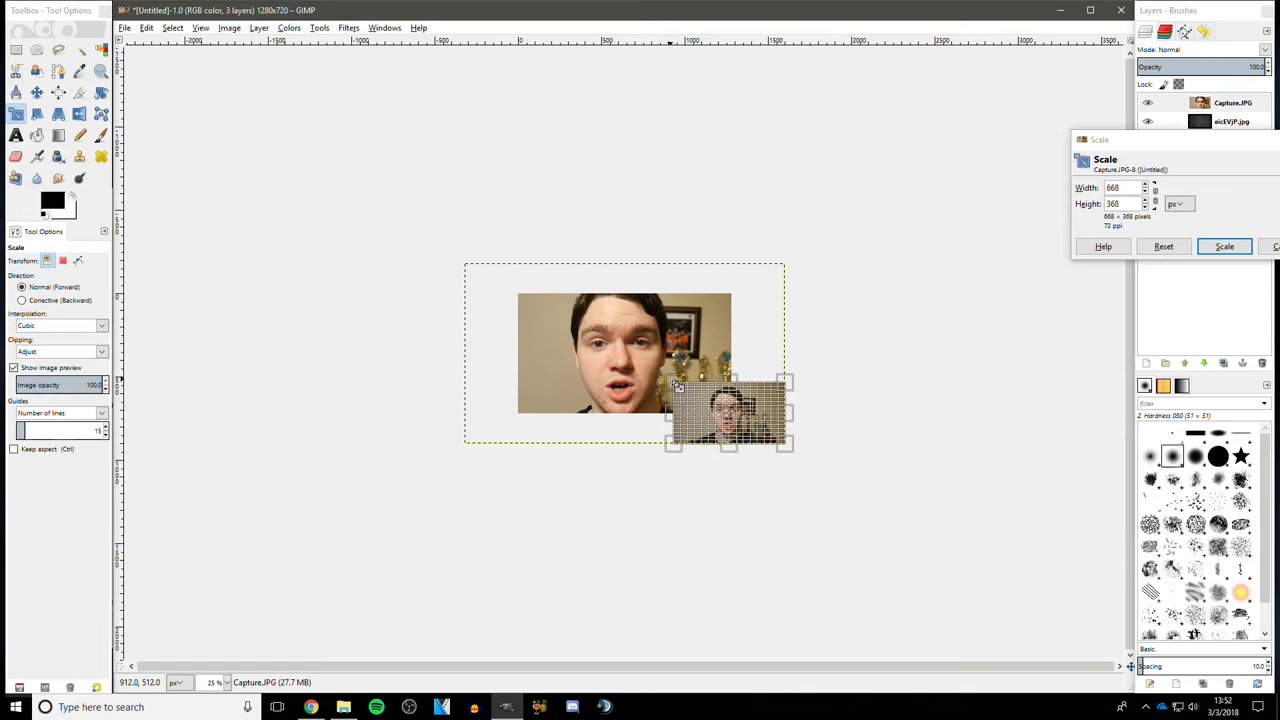
pyautogui.click(1222, 247)
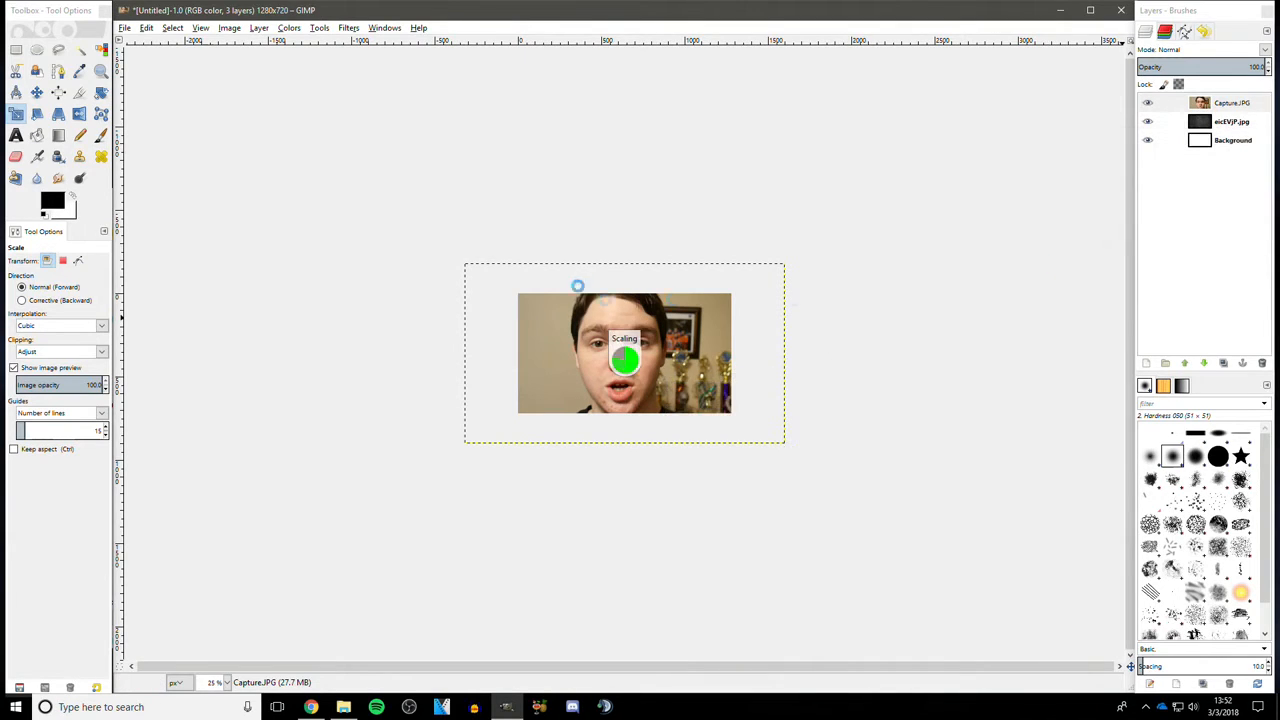
# - Move the scaled photo onto the textured background, left of centre, and zoom back to 100%
pyautogui.click(37, 93)
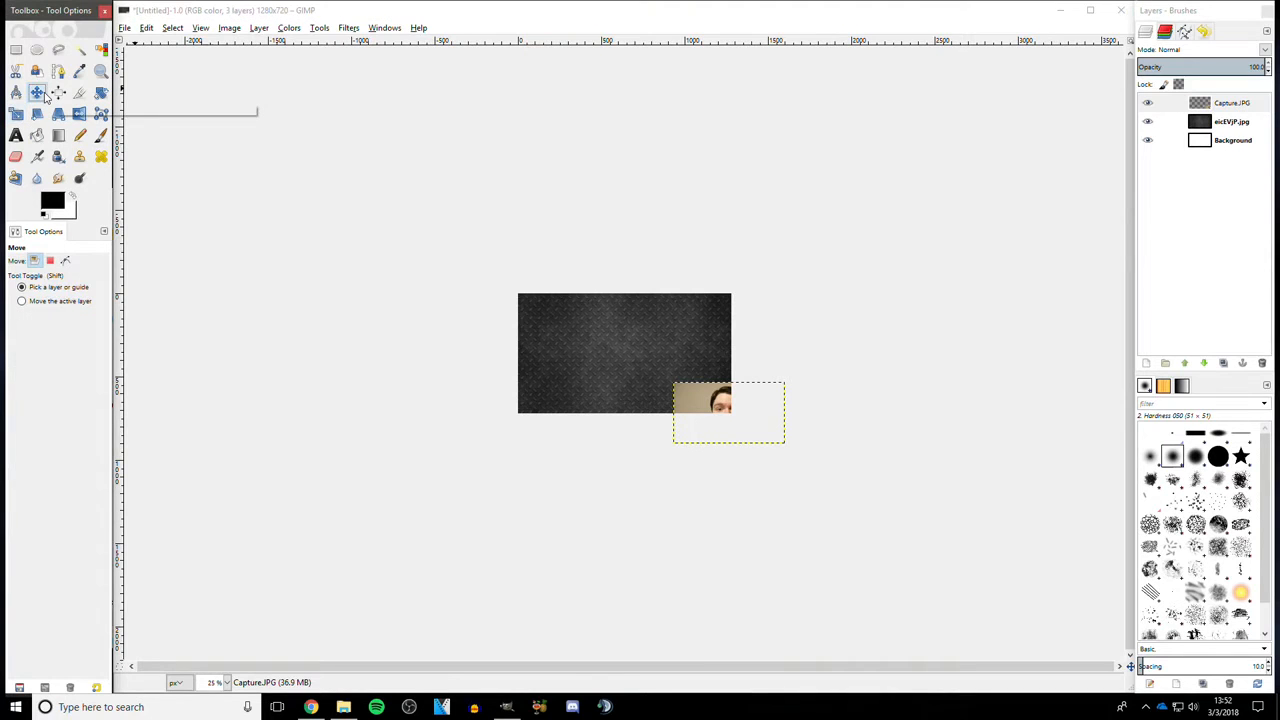
pyautogui.moveTo(695, 400); pyautogui.dragTo(567, 349)
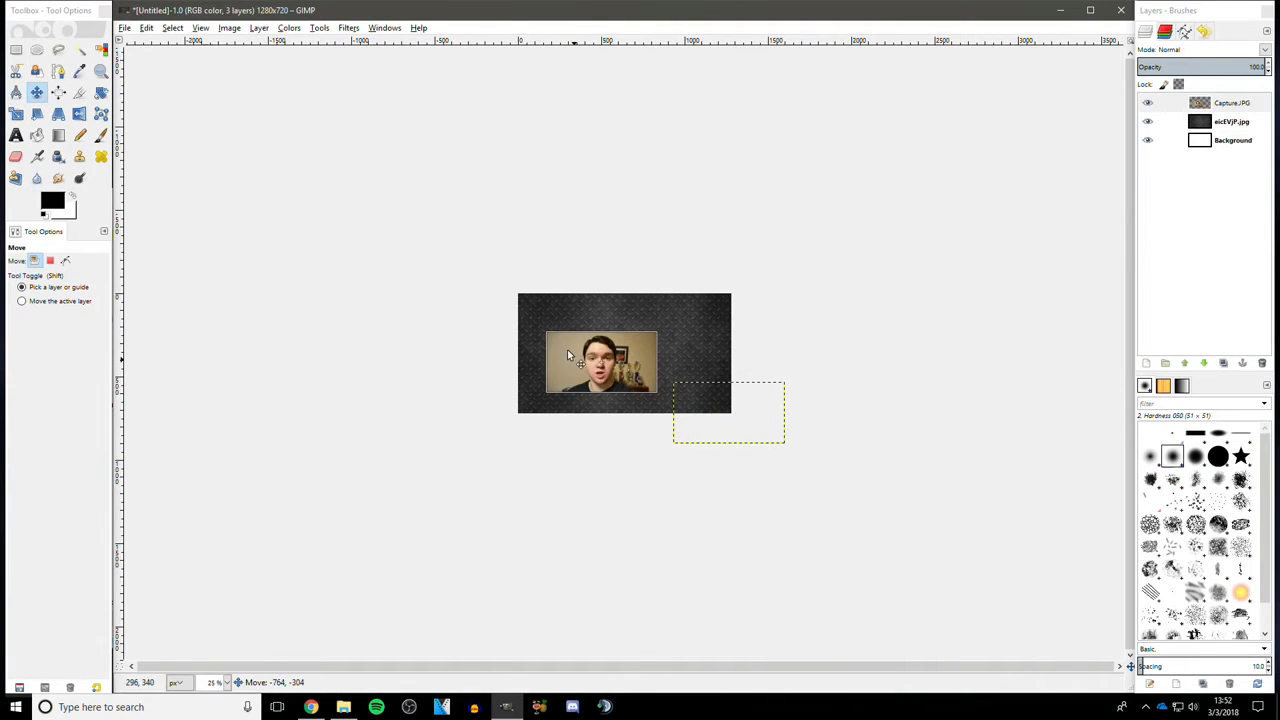
pyautogui.click(228, 682)
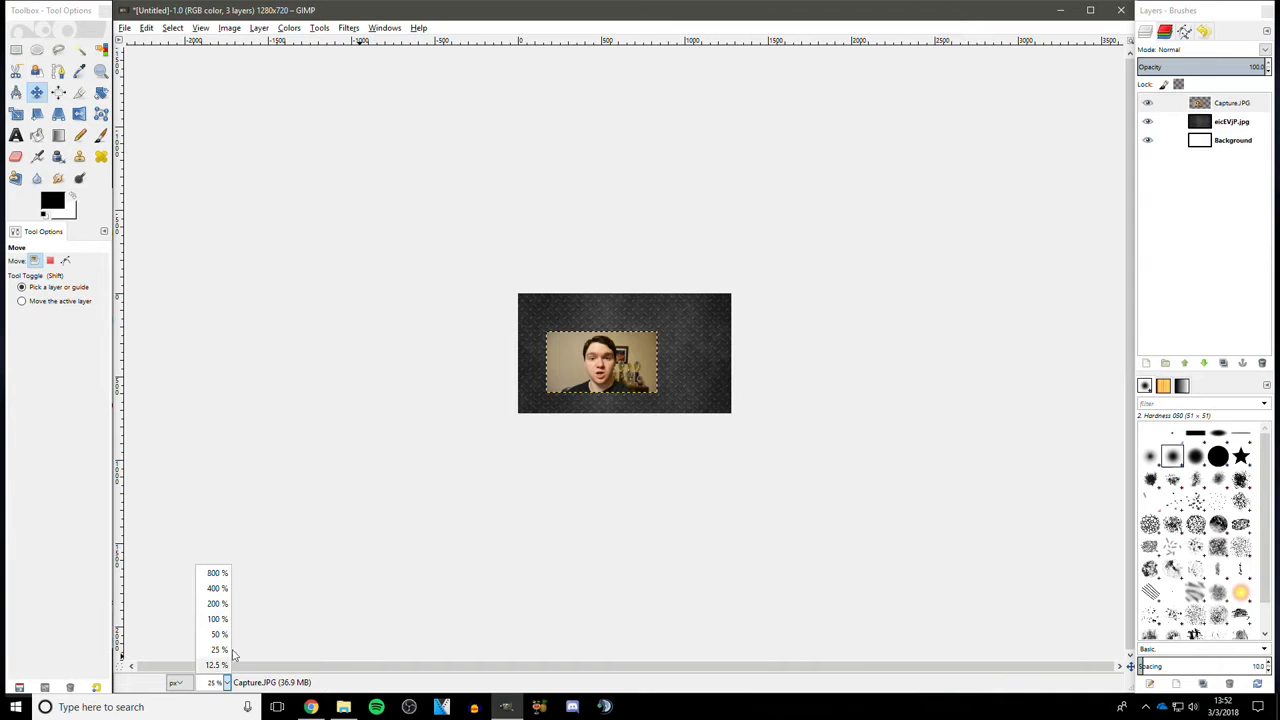
pyautogui.click(226, 617)
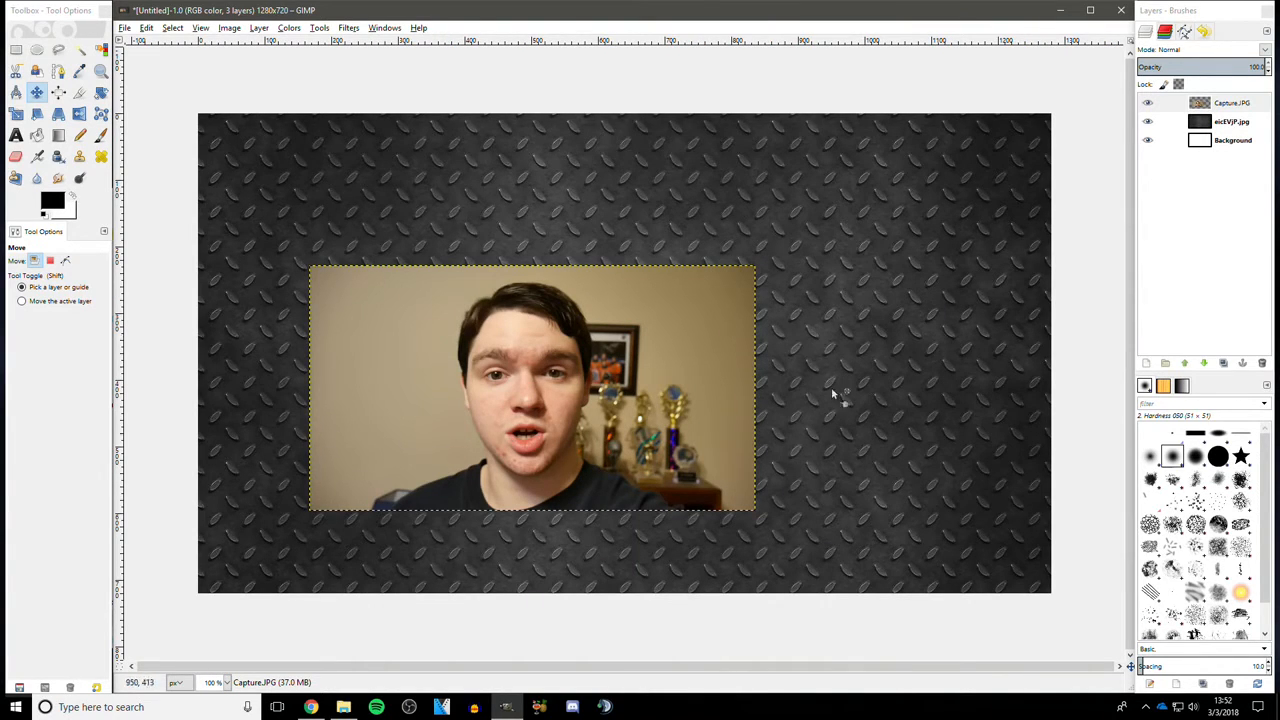
# - Scale the Capture photo layer down to 638 × 356 pixels with the Scale tool
pyautogui.click(16, 113)
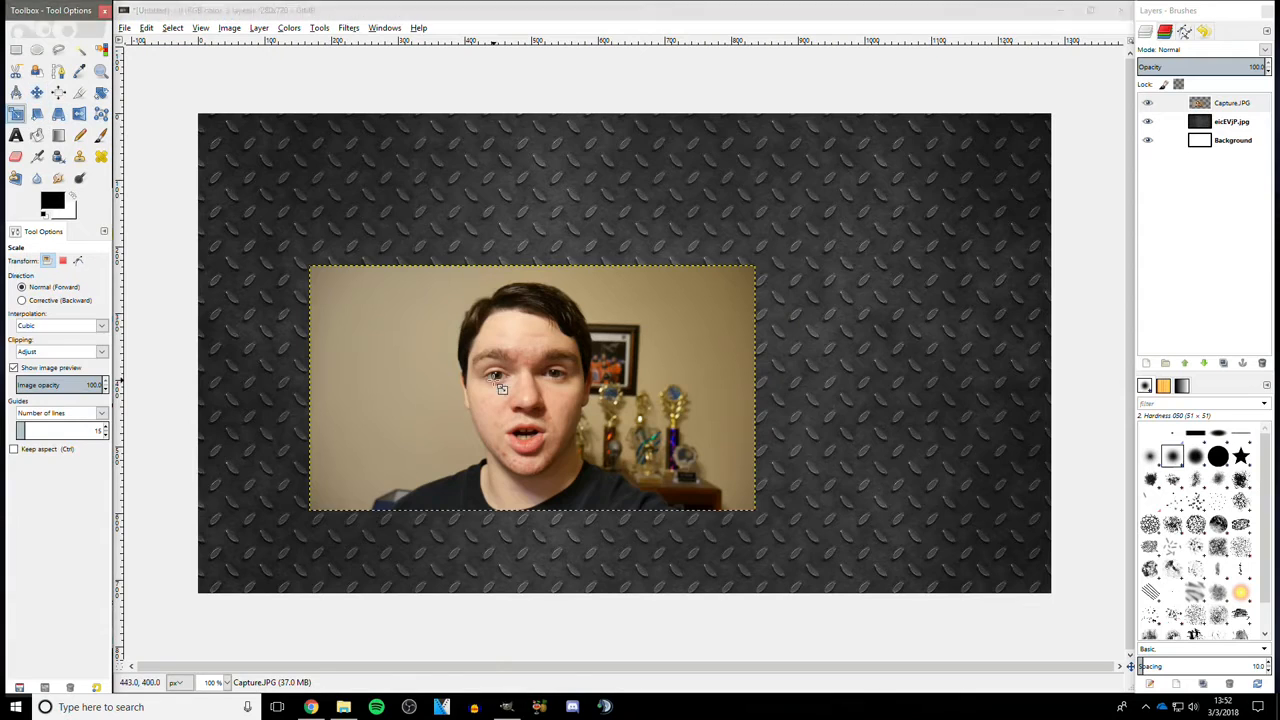
pyautogui.click(286, 334)
pyautogui.moveTo(309, 274); pyautogui.dragTo(336, 282)
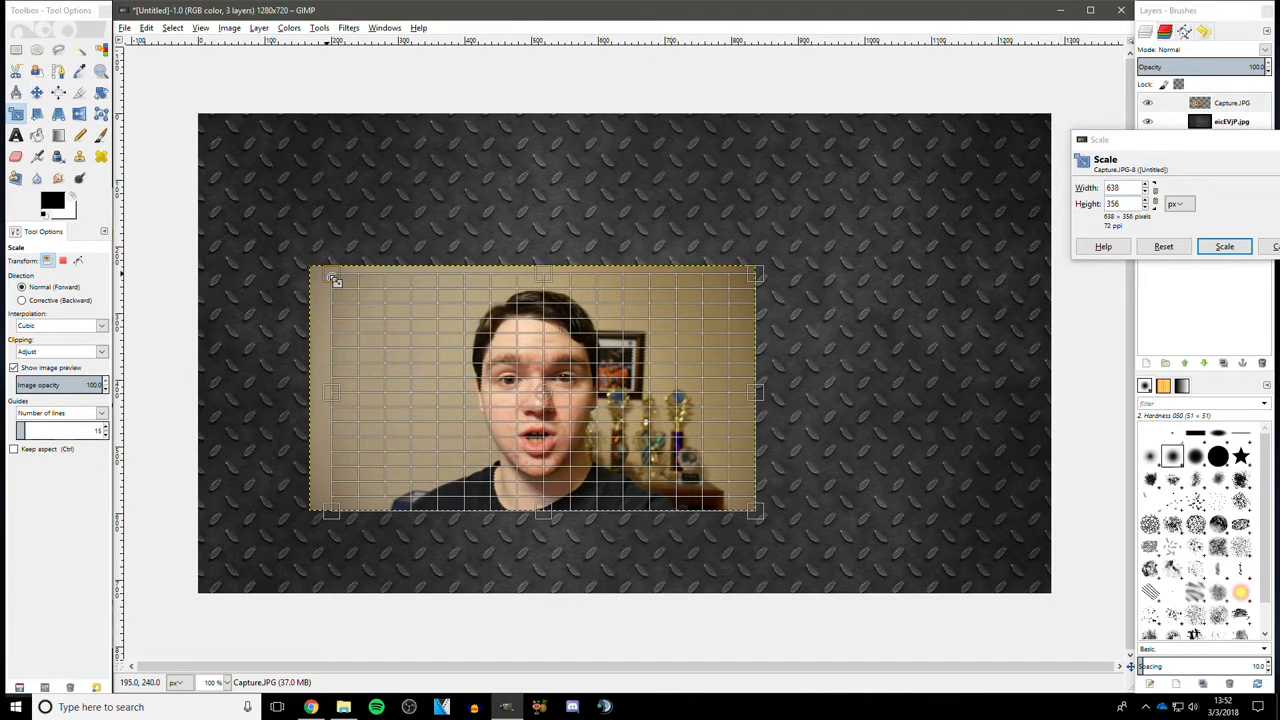
pyautogui.click(1224, 246)
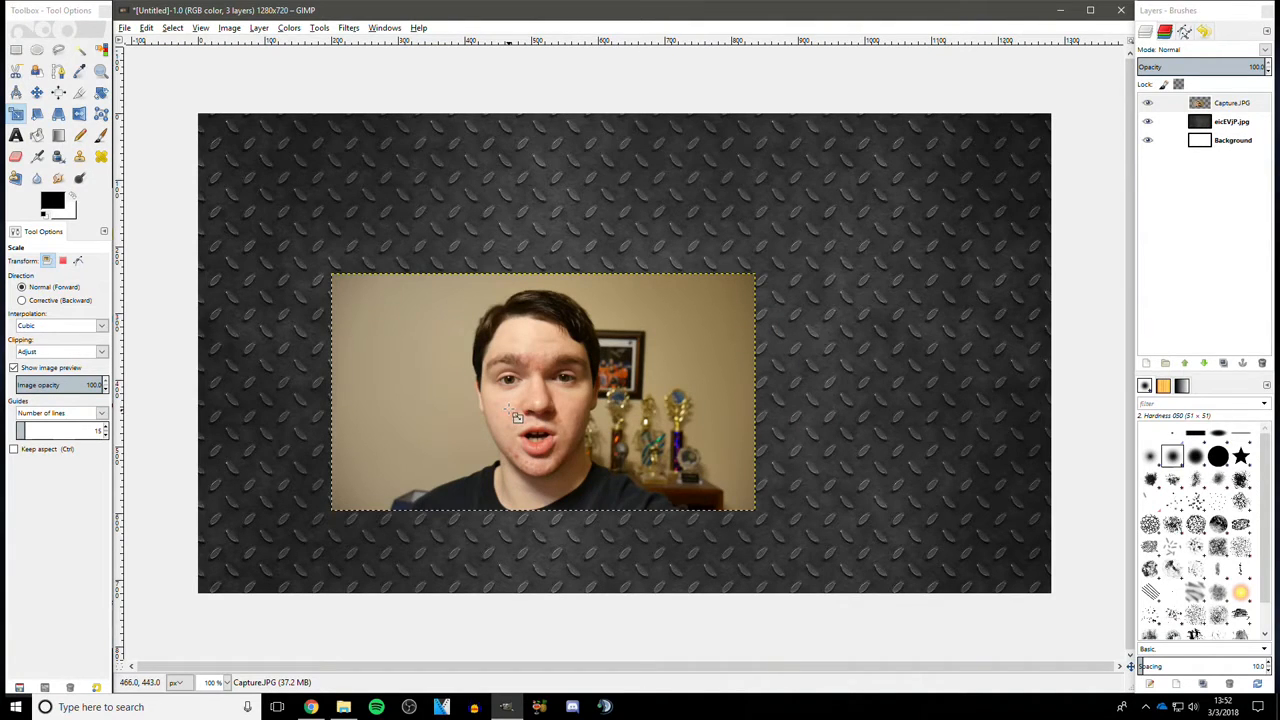
# - Add a white (full opacity) layer mask to the Capture photo layer
pyautogui.click(257, 30)
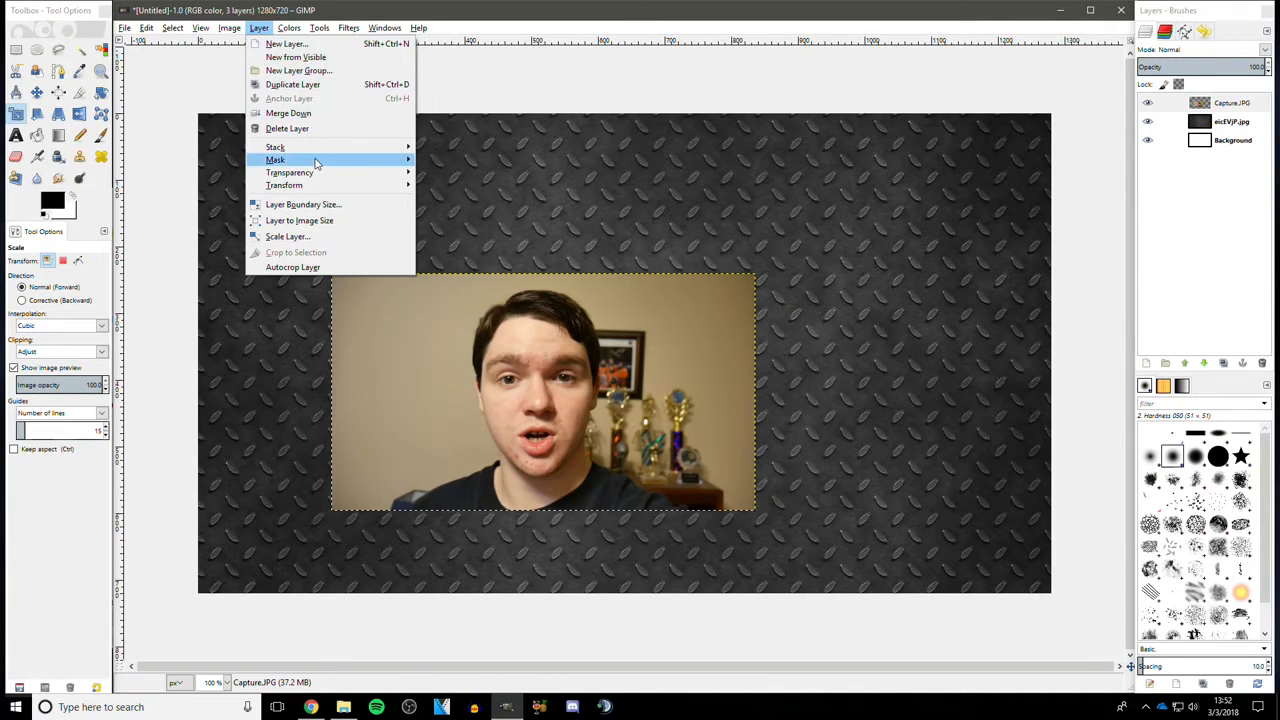
pyautogui.moveTo(378, 163)
pyautogui.click(482, 163)
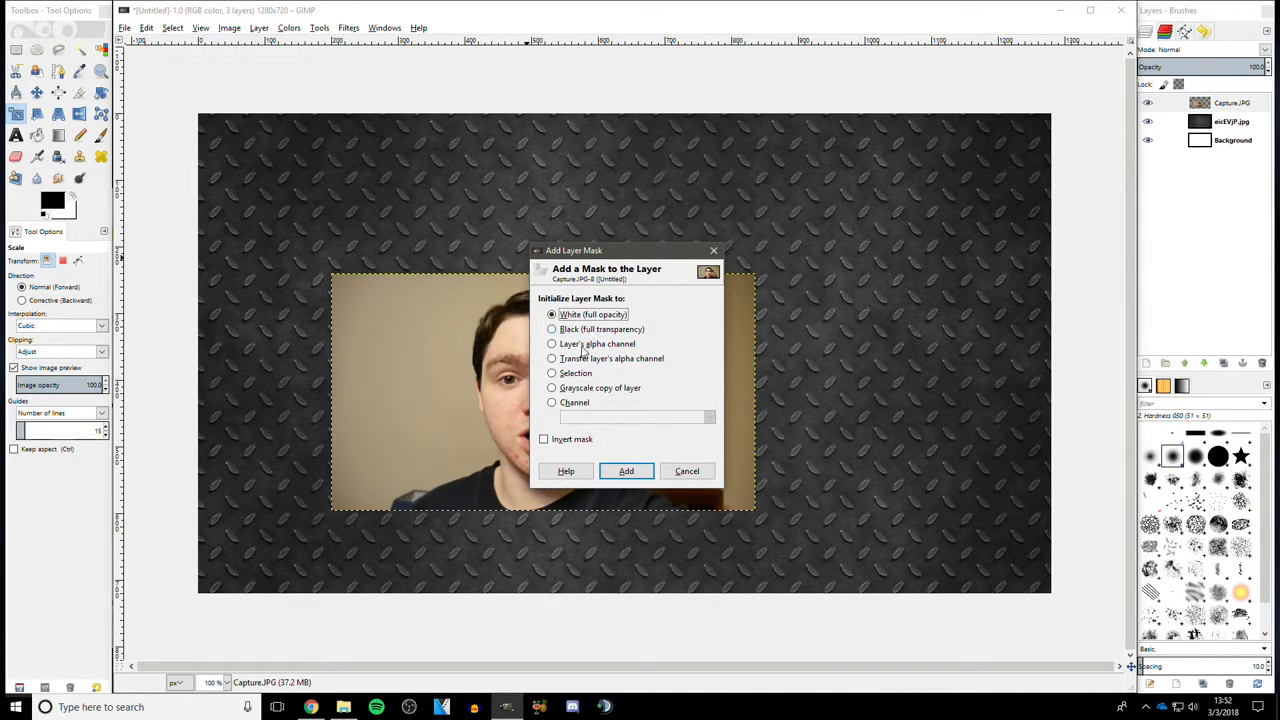
pyautogui.click(627, 472)
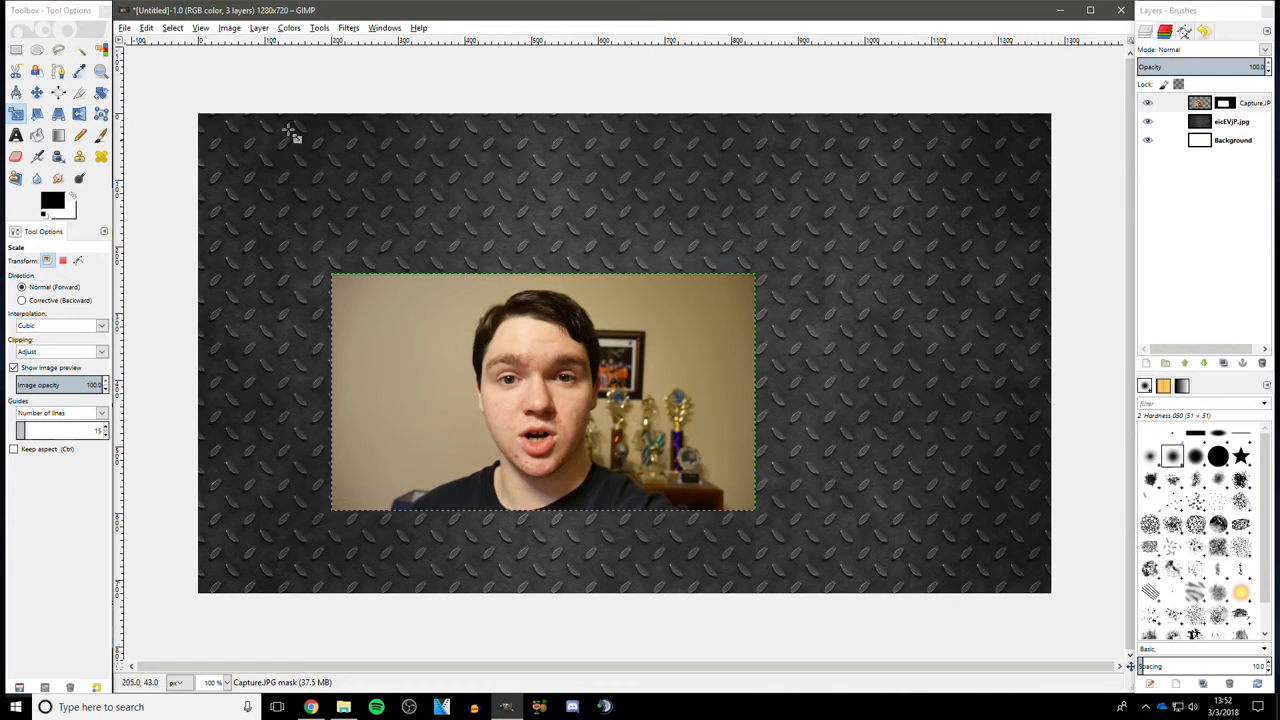
# - Paint black on the photo's mask with a size 10 Paintbrush, tracing around the top and right side of the head
pyautogui.click(99, 137)
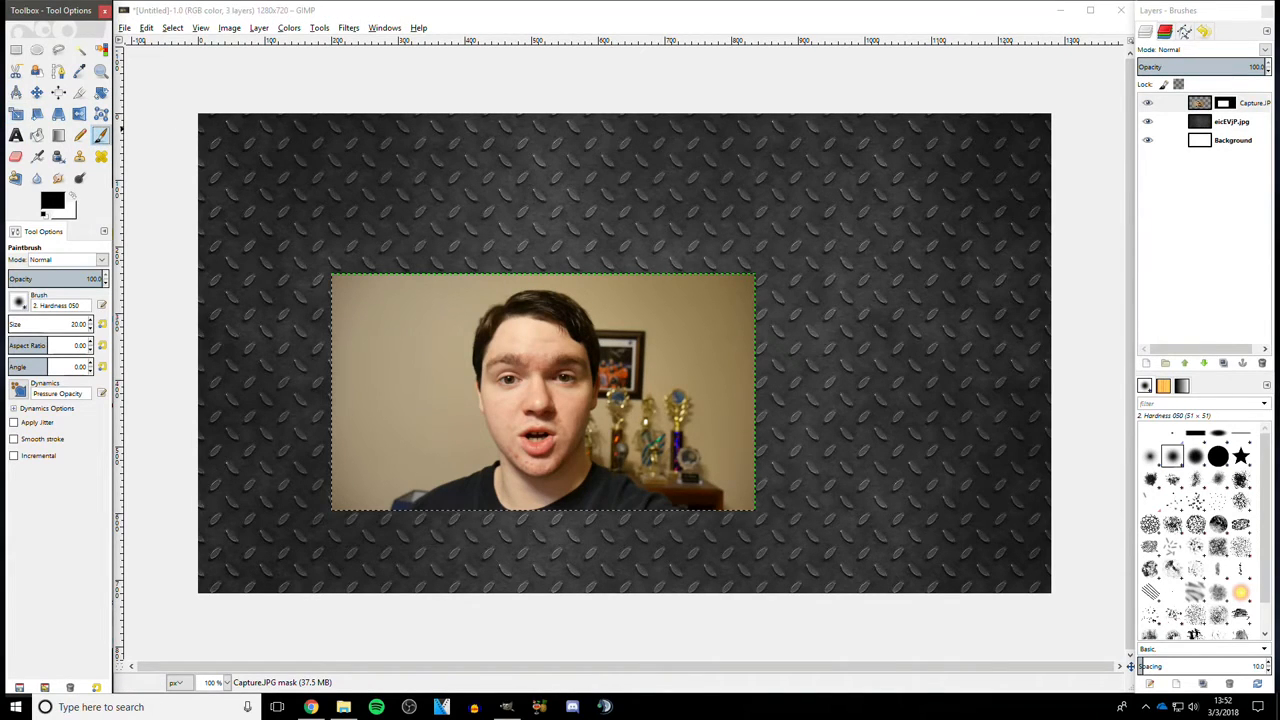
pyautogui.moveTo(34, 325)
pyautogui.mouseDown()
pyautogui.moveTo(84, 326)
pyautogui.moveTo(13, 330)
pyautogui.mouseUp()
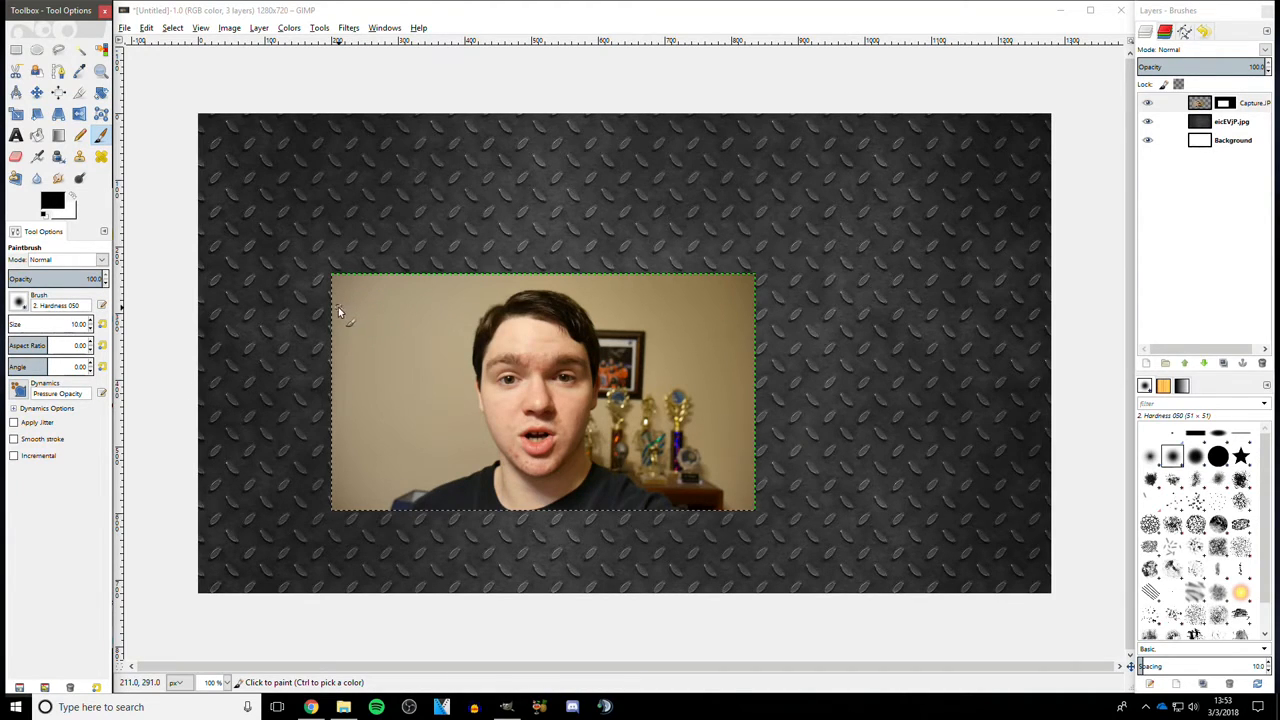
pyautogui.moveTo(371, 299)
pyautogui.mouseDown()
pyautogui.moveTo(353, 402)
pyautogui.moveTo(367, 398)
pyautogui.moveTo(387, 310)
pyautogui.moveTo(349, 392)
pyautogui.moveTo(356, 285)
pyautogui.moveTo(356, 388)
pyautogui.mouseUp()
pyautogui.click(226, 682)
pyautogui.click(215, 612)
pyautogui.click(226, 682)
pyautogui.click(222, 595)
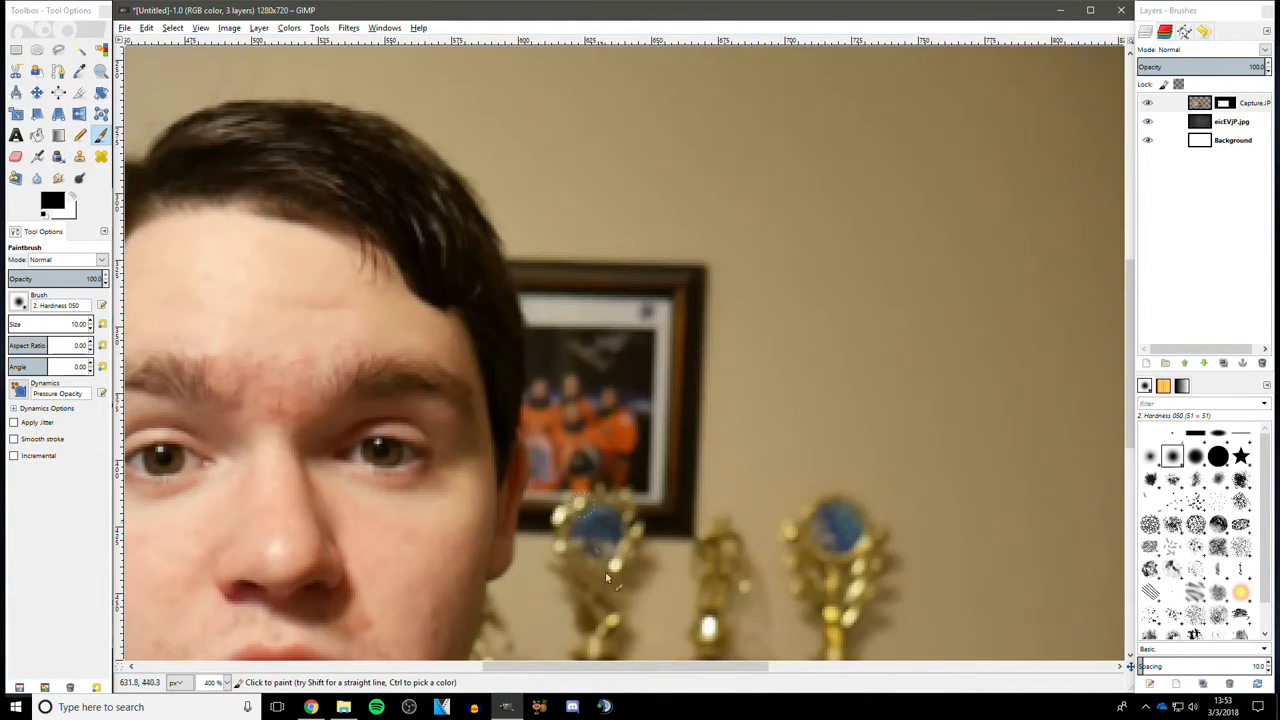
pyautogui.moveTo(712, 678); pyautogui.dragTo(640, 678)
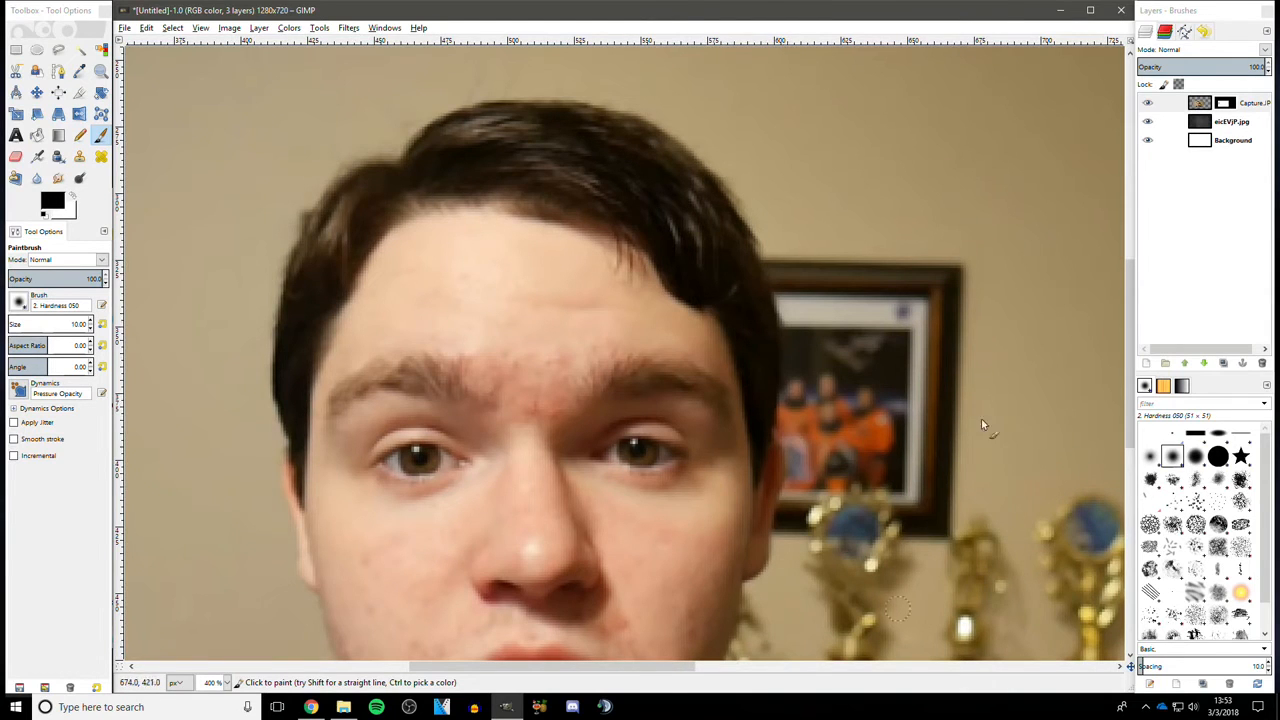
pyautogui.scroll(-5, 975, 400)
pyautogui.scroll(8, 966, 377)
pyautogui.scroll(-2, 966, 377)
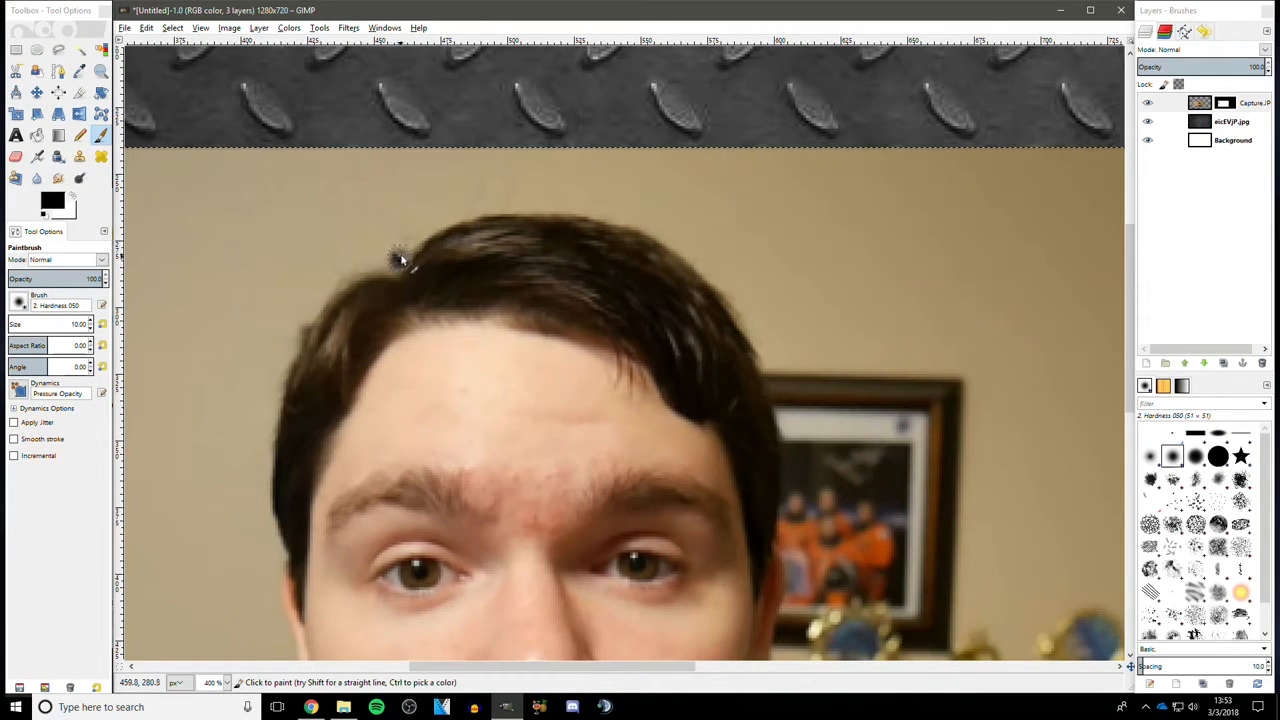
pyautogui.moveTo(396, 262)
pyautogui.mouseDown()
pyautogui.moveTo(491, 213)
pyautogui.moveTo(581, 212)
pyautogui.moveTo(660, 235)
pyautogui.moveTo(739, 308)
pyautogui.moveTo(800, 455)
pyautogui.mouseUp()
pyautogui.scroll(-5, 800, 455)
pyautogui.moveTo(793, 160)
pyautogui.mouseDown()
pyautogui.moveTo(793, 285)
pyautogui.moveTo(772, 380)
pyautogui.moveTo(752, 404)
pyautogui.mouseUp()
pyautogui.scroll(-3, 752, 404)
pyautogui.moveTo(748, 257)
pyautogui.mouseDown()
pyautogui.moveTo(730, 332)
pyautogui.moveTo(736, 402)
pyautogui.moveTo(780, 454)
pyautogui.moveTo(918, 515)
pyautogui.mouseUp()
pyautogui.scroll(-3, 918, 515)
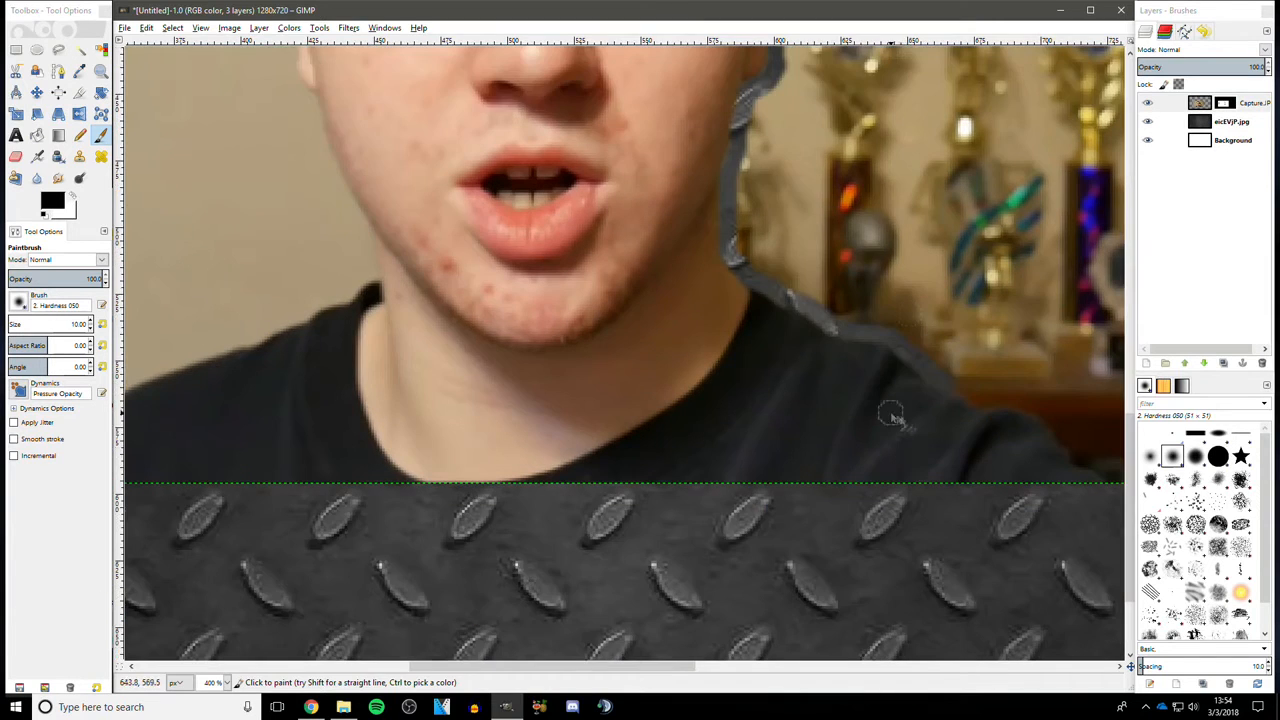
# - Continue tracing the mask outline in black along the right shoulder, the left side of the head and the left shoulder
pyautogui.hscroll(5, 891, 420)
pyautogui.moveTo(605, 385)
pyautogui.mouseDown()
pyautogui.moveTo(742, 440)
pyautogui.moveTo(795, 492)
pyautogui.mouseUp()
pyautogui.scroll(3, 795, 492)
pyautogui.hscroll(-7, 170, 637)
pyautogui.moveTo(170, 637)
pyautogui.mouseDown()
pyautogui.moveTo(262, 553)
pyautogui.moveTo(423, 494)
pyautogui.moveTo(525, 433)
pyautogui.moveTo(529, 386)
pyautogui.moveTo(446, 235)
pyautogui.moveTo(444, 200)
pyautogui.mouseUp()
pyautogui.scroll(3, 444, 200)
pyautogui.moveTo(440, 335)
pyautogui.mouseDown()
pyautogui.moveTo(422, 160)
pyautogui.moveTo(430, 220)
pyautogui.mouseUp()
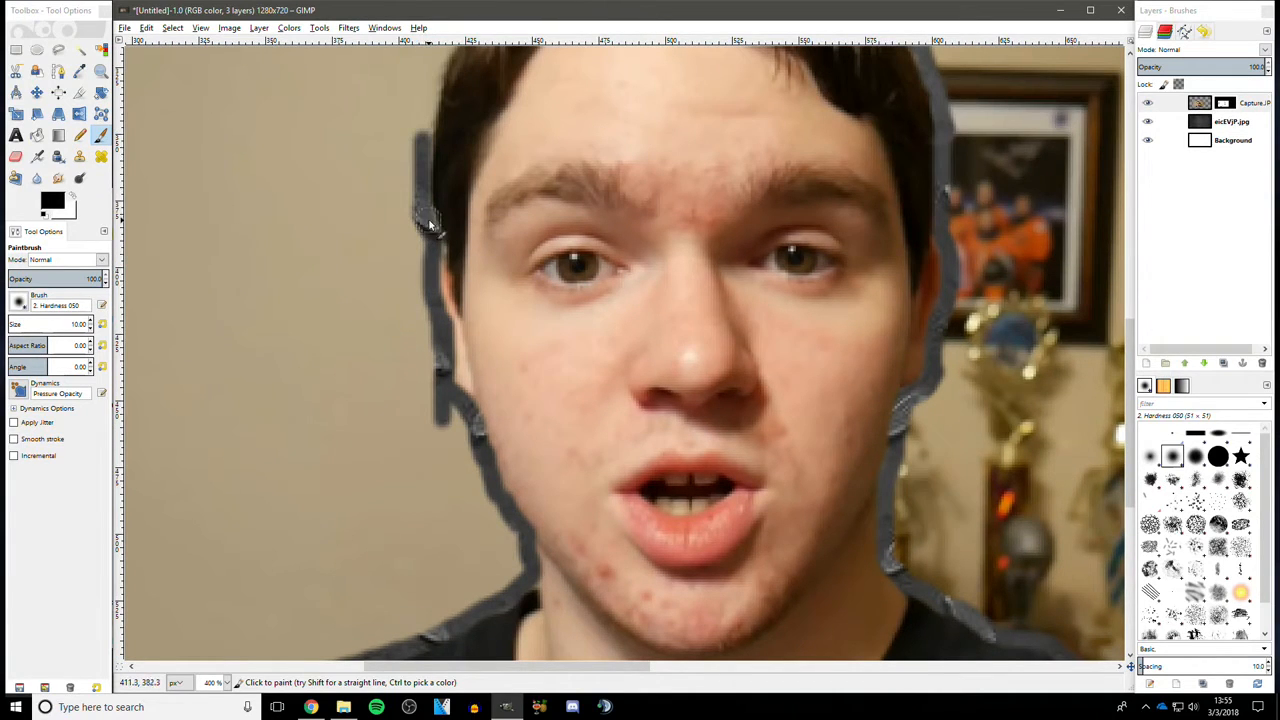
pyautogui.scroll(3, 380, 200)
pyautogui.moveTo(425, 294)
pyautogui.mouseDown()
pyautogui.moveTo(433, 206)
pyautogui.moveTo(423, 330)
pyautogui.mouseUp()
pyautogui.scroll(1, 409, 262)
pyautogui.moveTo(435, 388)
pyautogui.mouseDown()
pyautogui.moveTo(455, 320)
pyautogui.moveTo(538, 262)
pyautogui.moveTo(550, 268)
pyautogui.mouseUp()
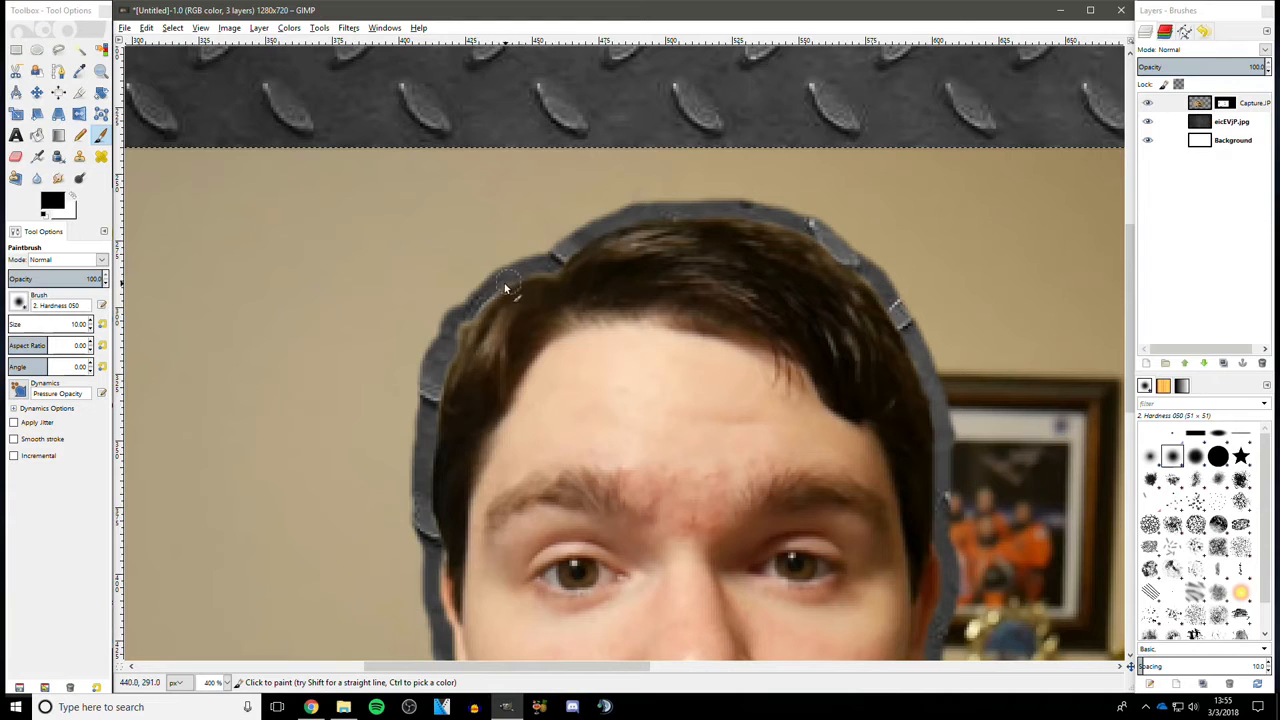
pyautogui.moveTo(482, 297); pyautogui.dragTo(463, 318)
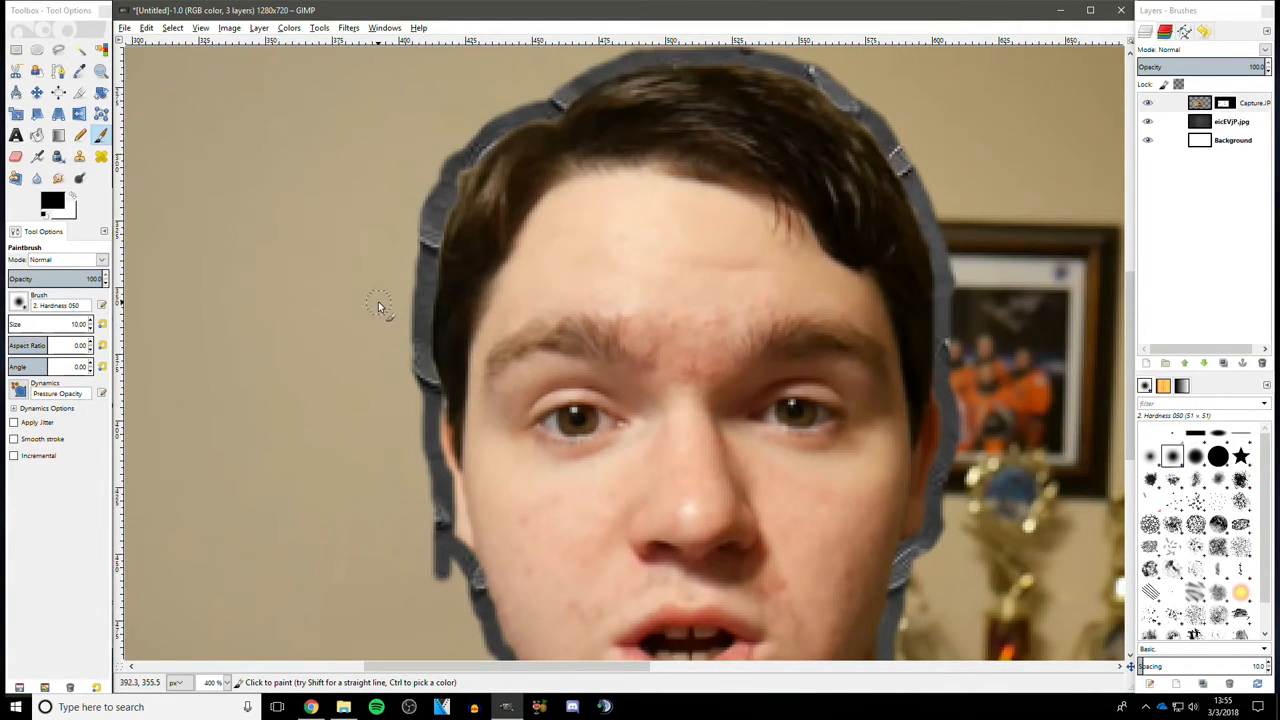
pyautogui.scroll(-10, 600, 350)
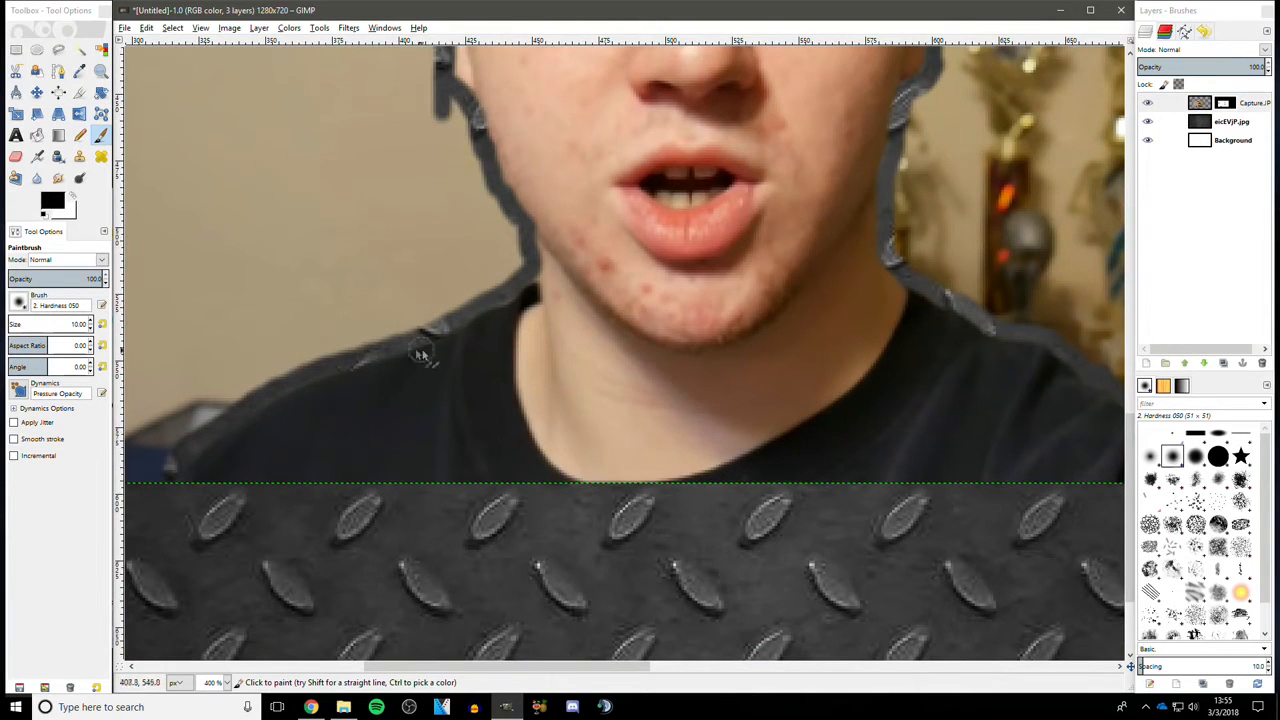
pyautogui.moveTo(166, 477)
pyautogui.mouseDown()
pyautogui.moveTo(273, 397)
pyautogui.moveTo(372, 363)
pyautogui.mouseUp()
pyautogui.moveTo(500, 297)
pyautogui.mouseDown()
pyautogui.moveTo(529, 280)
pyautogui.moveTo(526, 246)
pyautogui.mouseUp()
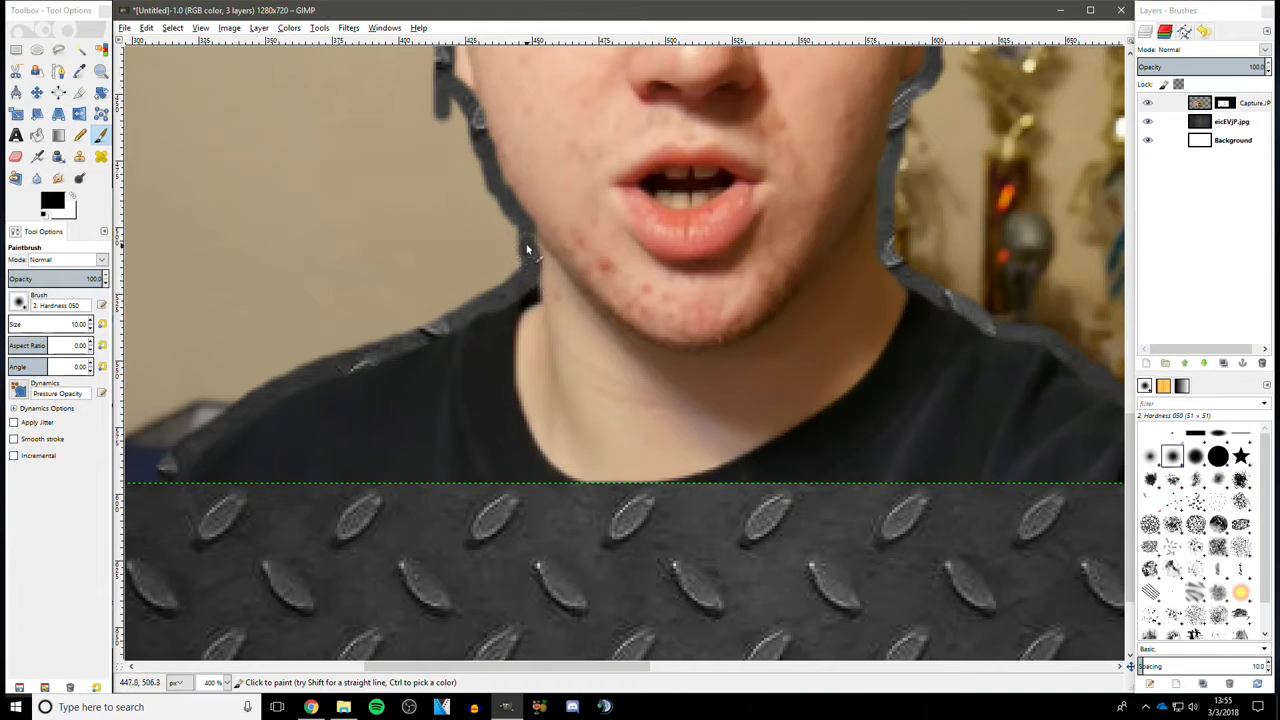
pyautogui.moveTo(501, 666); pyautogui.dragTo(597, 636)
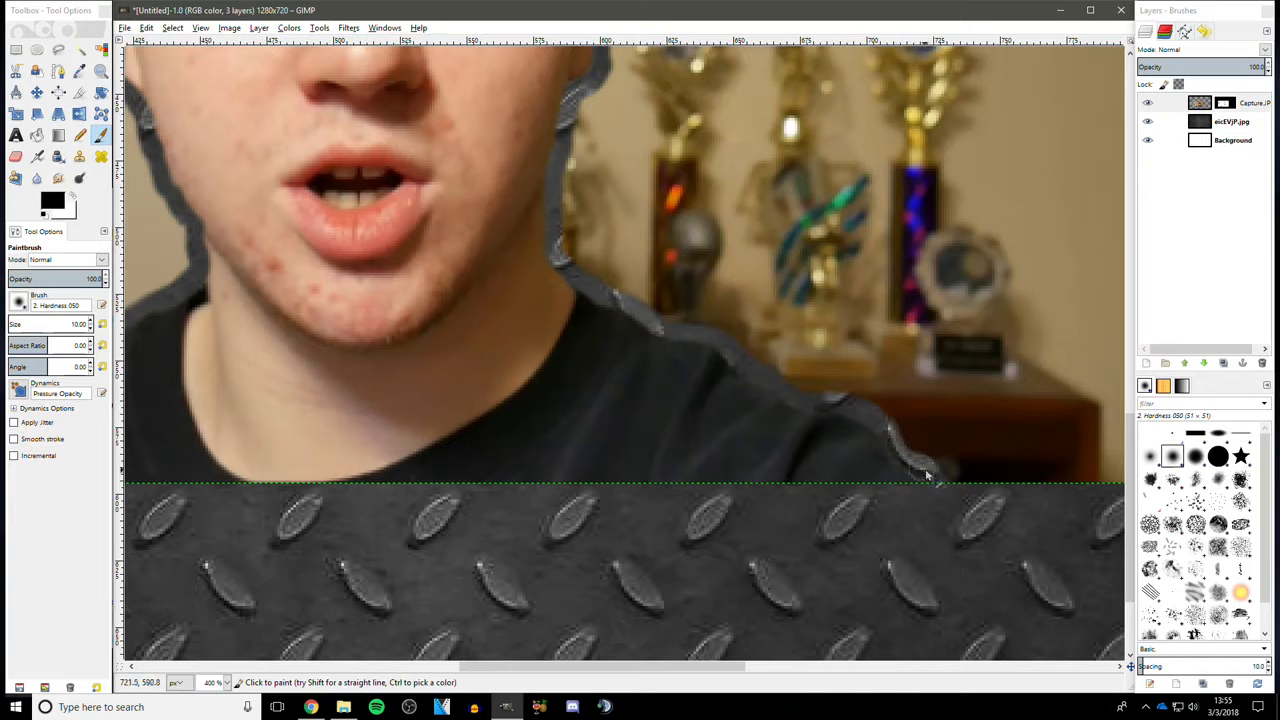
pyautogui.scroll(10, 860, 390)
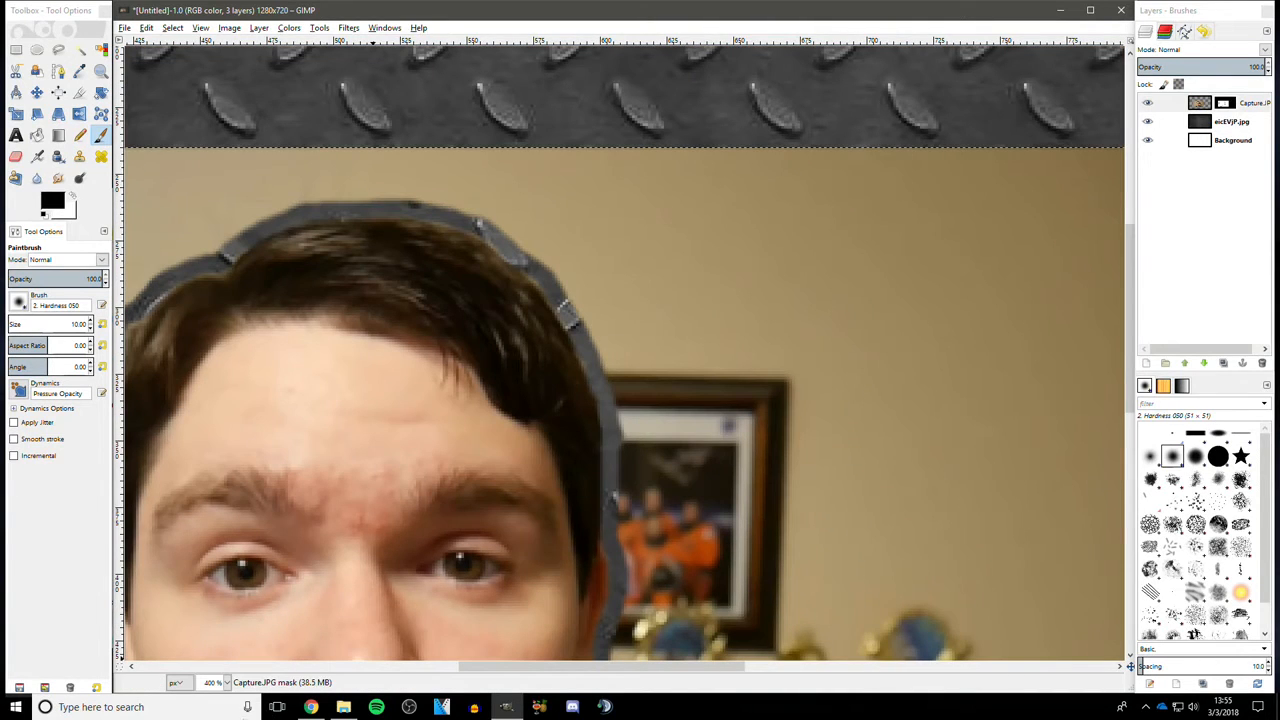
# - Set the brush size to 20 and paint black over the photo's background around the head
pyautogui.click(227, 682)
pyautogui.click(207, 620)
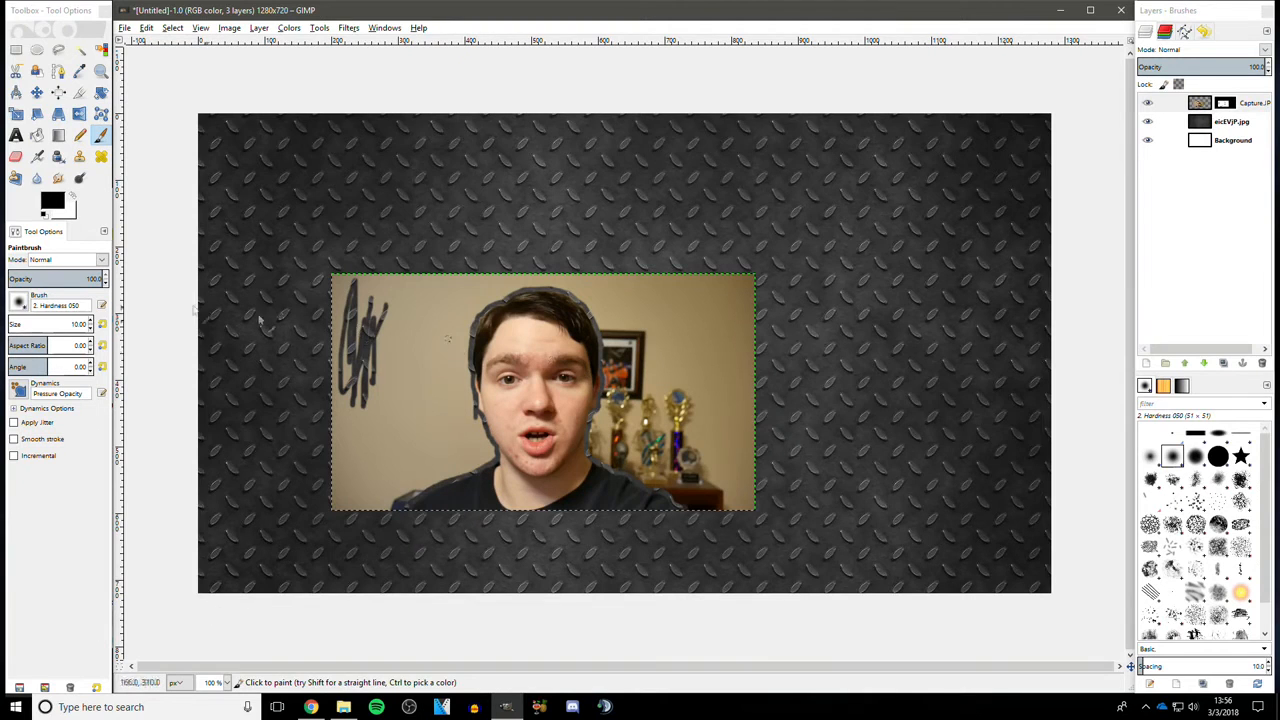
pyautogui.click(75, 324)
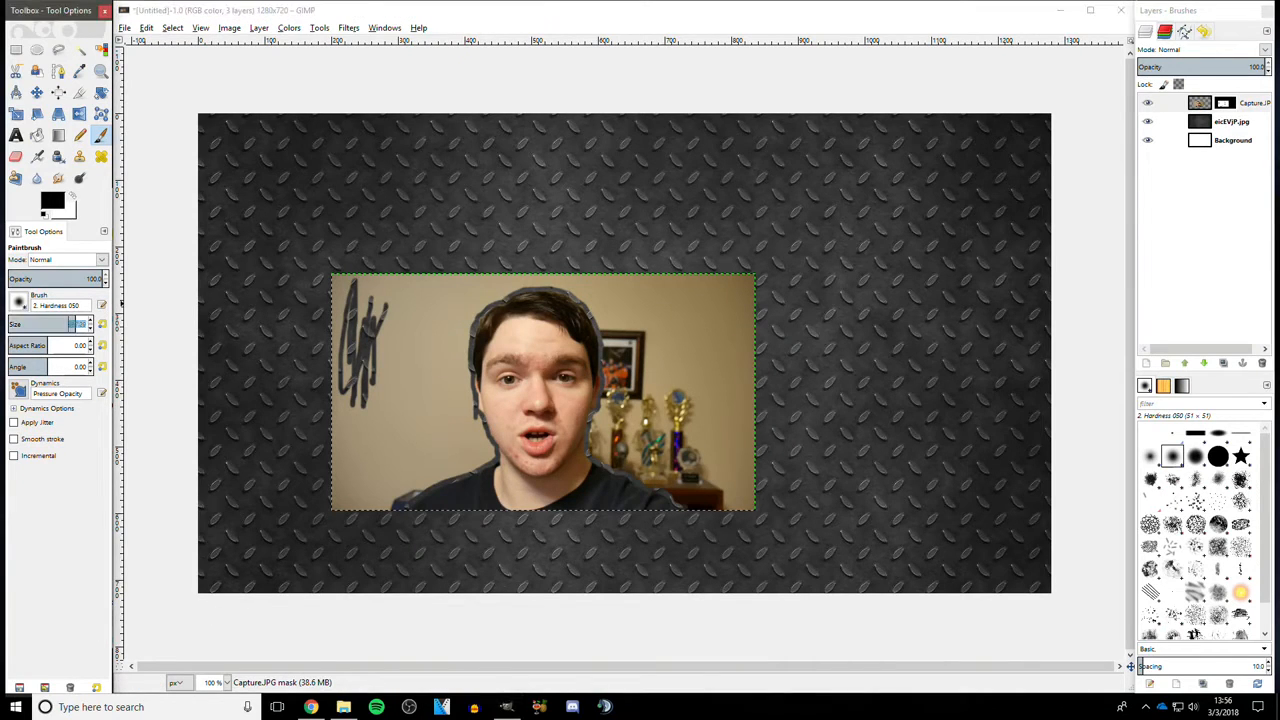
pyautogui.write('1')
pyautogui.press('Return')
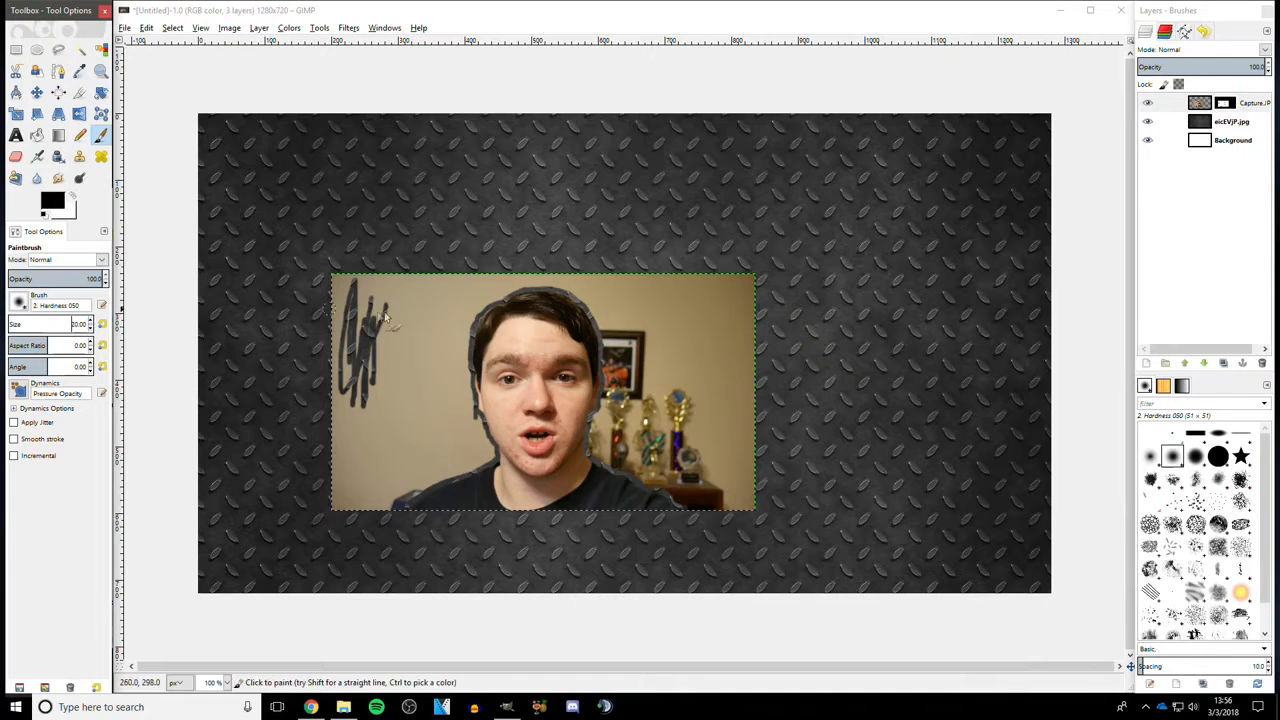
pyautogui.moveTo(481, 299)
pyautogui.mouseDown()
pyautogui.moveTo(470, 340)
pyautogui.moveTo(478, 290)
pyautogui.mouseUp()
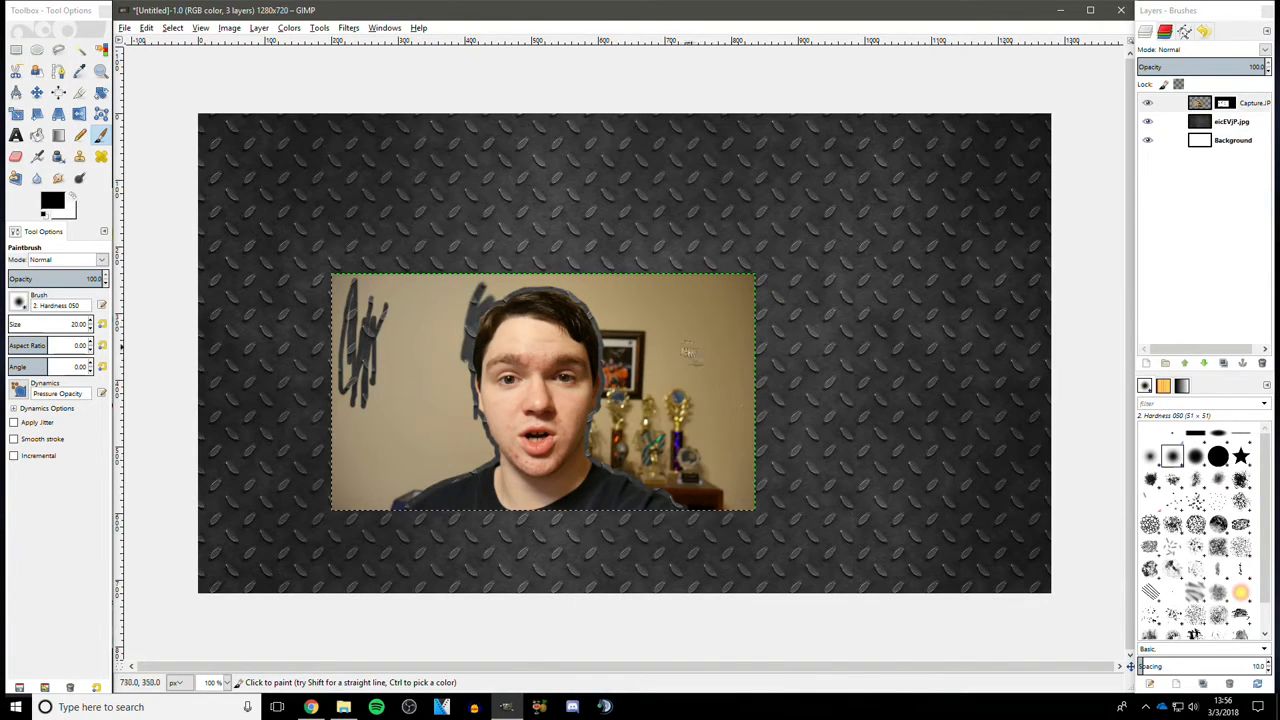
pyautogui.moveTo(467, 365)
pyautogui.mouseDown()
pyautogui.moveTo(510, 280)
pyautogui.moveTo(577, 285)
pyautogui.moveTo(605, 363)
pyautogui.moveTo(600, 458)
pyautogui.moveTo(706, 520)
pyautogui.mouseUp()
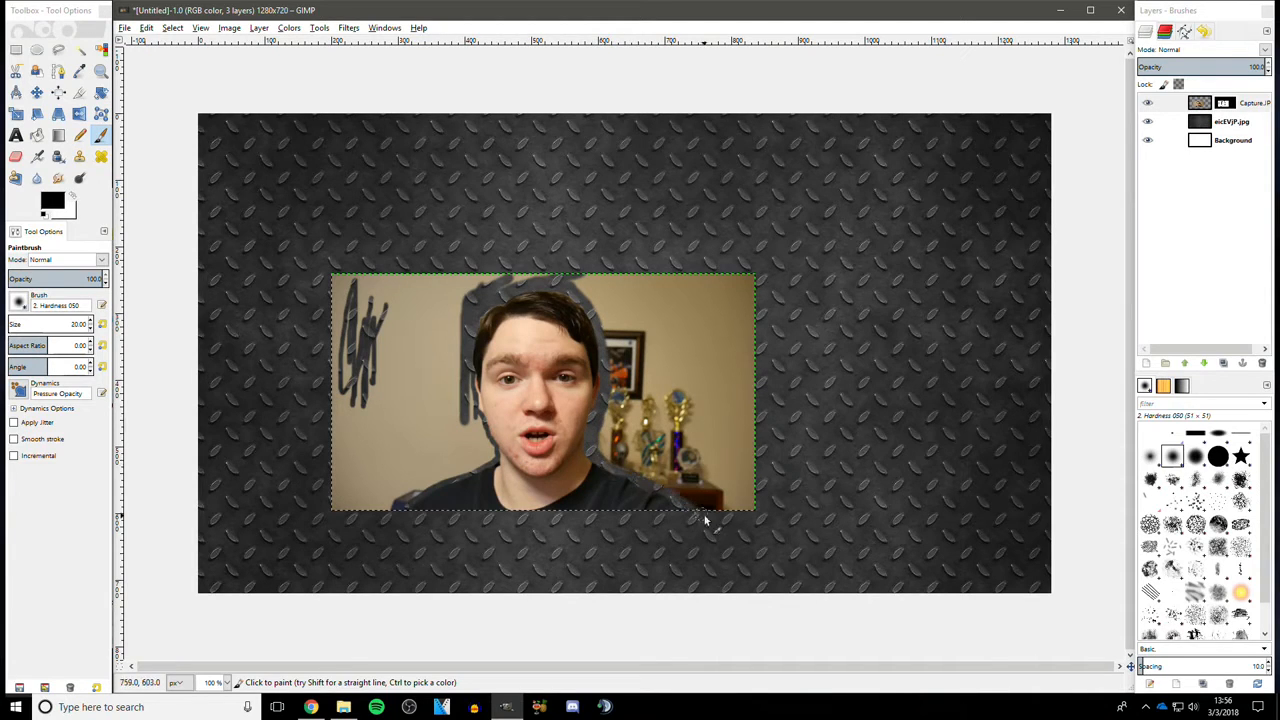
pyautogui.moveTo(524, 284)
pyautogui.mouseDown()
pyautogui.moveTo(481, 316)
pyautogui.moveTo(458, 362)
pyautogui.moveTo(490, 462)
pyautogui.moveTo(423, 505)
pyautogui.moveTo(482, 446)
pyautogui.mouseUp()
# - Set the brush size to 40 and paint out the remaining photo background around the person
pyautogui.moveTo(78, 324); pyautogui.dragTo(71, 324)
pyautogui.write('4')
pyautogui.moveTo(442, 293)
pyautogui.mouseDown()
pyautogui.moveTo(351, 499)
pyautogui.moveTo(345, 328)
pyautogui.moveTo(470, 280)
pyautogui.moveTo(362, 292)
pyautogui.moveTo(381, 265)
pyautogui.moveTo(363, 281)
pyautogui.moveTo(348, 512)
pyautogui.moveTo(485, 467)
pyautogui.moveTo(366, 478)
pyautogui.moveTo(450, 470)
pyautogui.moveTo(410, 510)
pyautogui.moveTo(480, 465)
pyautogui.moveTo(435, 405)
pyautogui.moveTo(425, 295)
pyautogui.moveTo(458, 300)
pyautogui.moveTo(465, 425)
pyautogui.moveTo(640, 287)
pyautogui.moveTo(730, 380)
pyautogui.moveTo(740, 480)
pyautogui.moveTo(728, 400)
pyautogui.moveTo(705, 425)
pyautogui.mouseUp()
pyautogui.moveTo(563, 283)
pyautogui.mouseDown()
pyautogui.moveTo(715, 309)
pyautogui.moveTo(595, 298)
pyautogui.moveTo(615, 398)
pyautogui.moveTo(601, 451)
pyautogui.moveTo(695, 495)
pyautogui.moveTo(741, 498)
pyautogui.moveTo(723, 505)
pyautogui.moveTo(695, 361)
pyautogui.moveTo(708, 428)
pyautogui.moveTo(680, 395)
pyautogui.moveTo(695, 378)
pyautogui.moveTo(688, 351)
pyautogui.moveTo(646, 309)
pyautogui.moveTo(663, 433)
pyautogui.moveTo(651, 441)
pyautogui.moveTo(695, 343)
pyautogui.moveTo(668, 443)
pyautogui.moveTo(639, 423)
pyautogui.moveTo(648, 381)
pyautogui.moveTo(708, 321)
pyautogui.moveTo(747, 337)
pyautogui.moveTo(626, 421)
pyautogui.moveTo(629, 395)
pyautogui.moveTo(628, 446)
pyautogui.mouseUp()
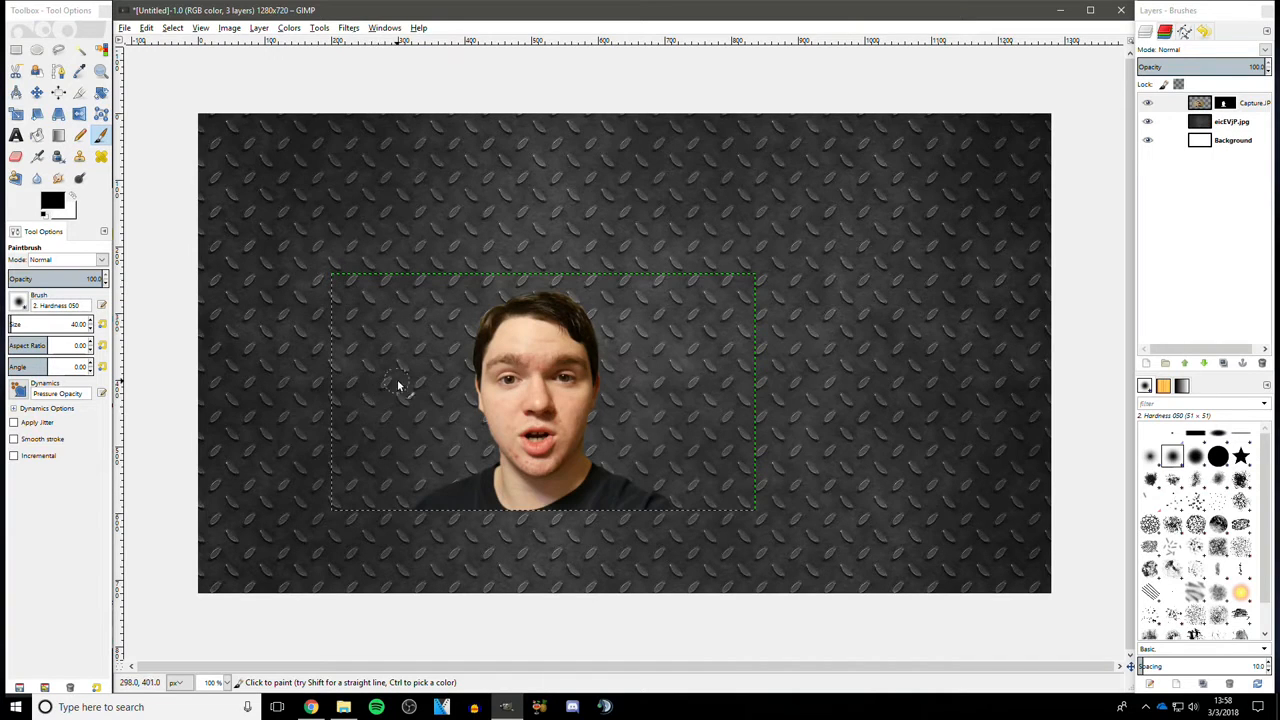
# - Inspect the mask edges around the face and shoulders at 400% zoom and set the brush size back to 10
pyautogui.click(226, 682)
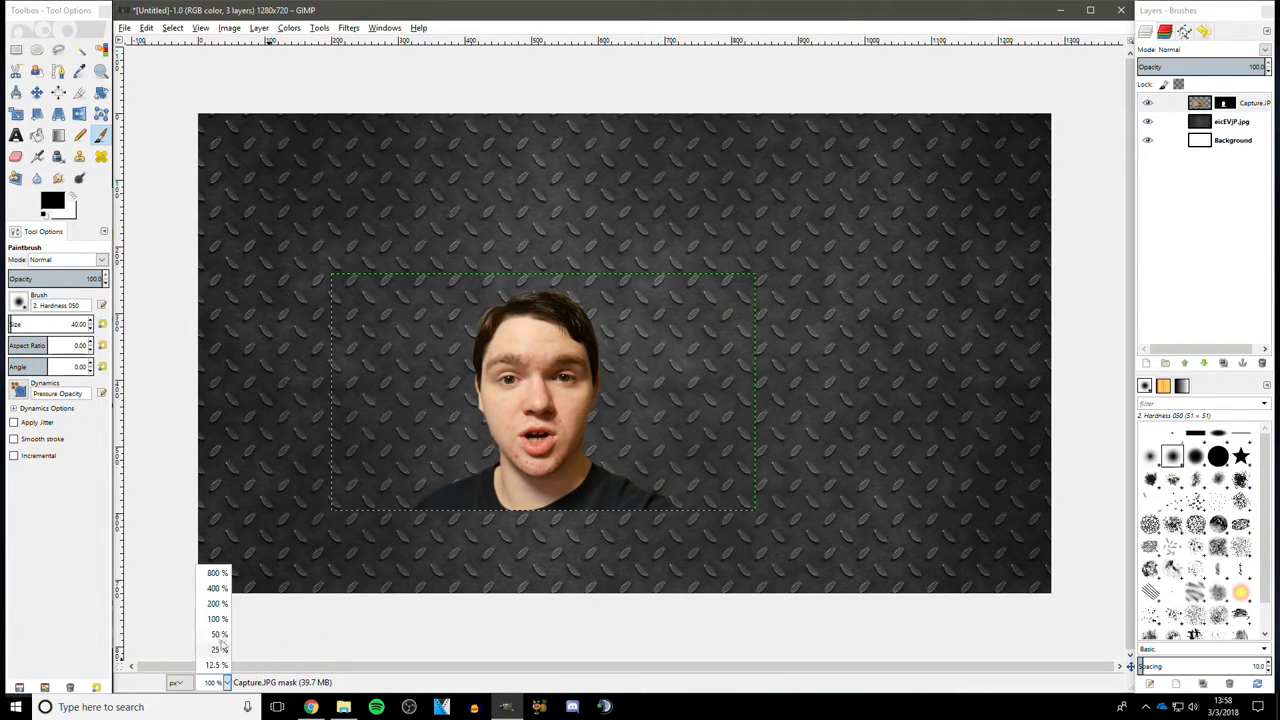
pyautogui.click(217, 588)
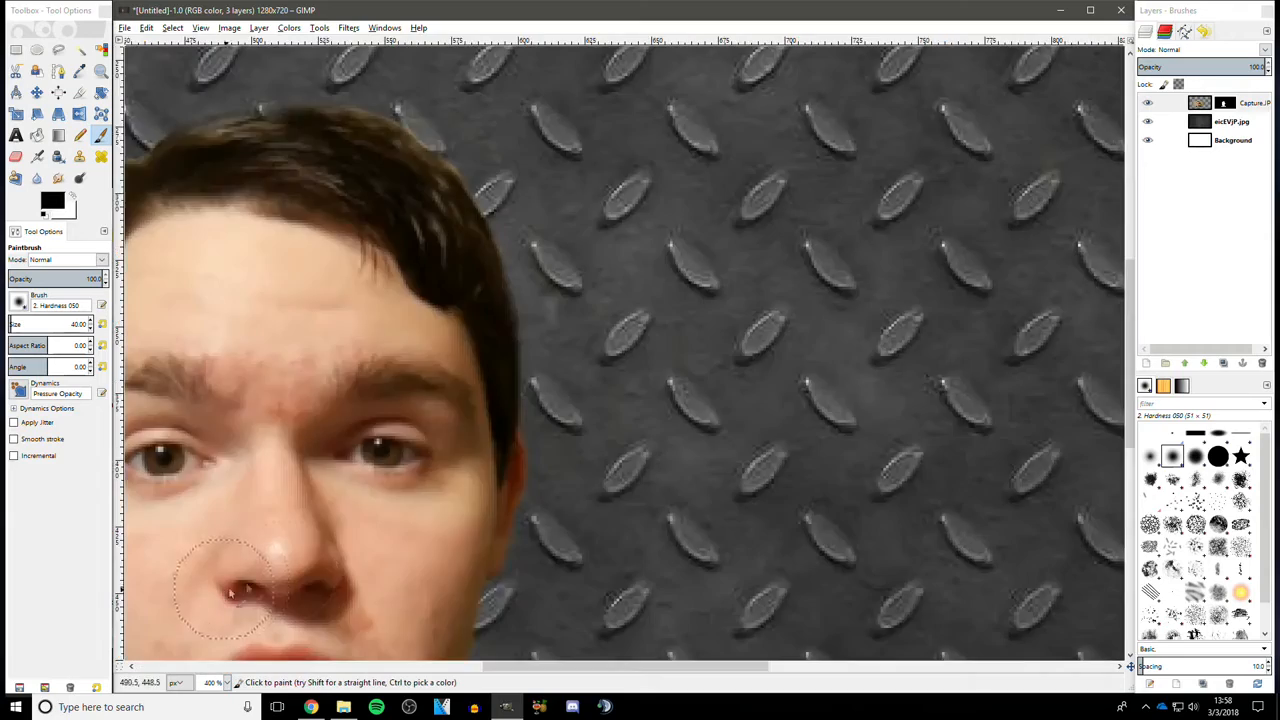
pyautogui.scroll(-5, 621, 440)
pyautogui.scroll(2, 621, 440)
pyautogui.scroll(3, 621, 447)
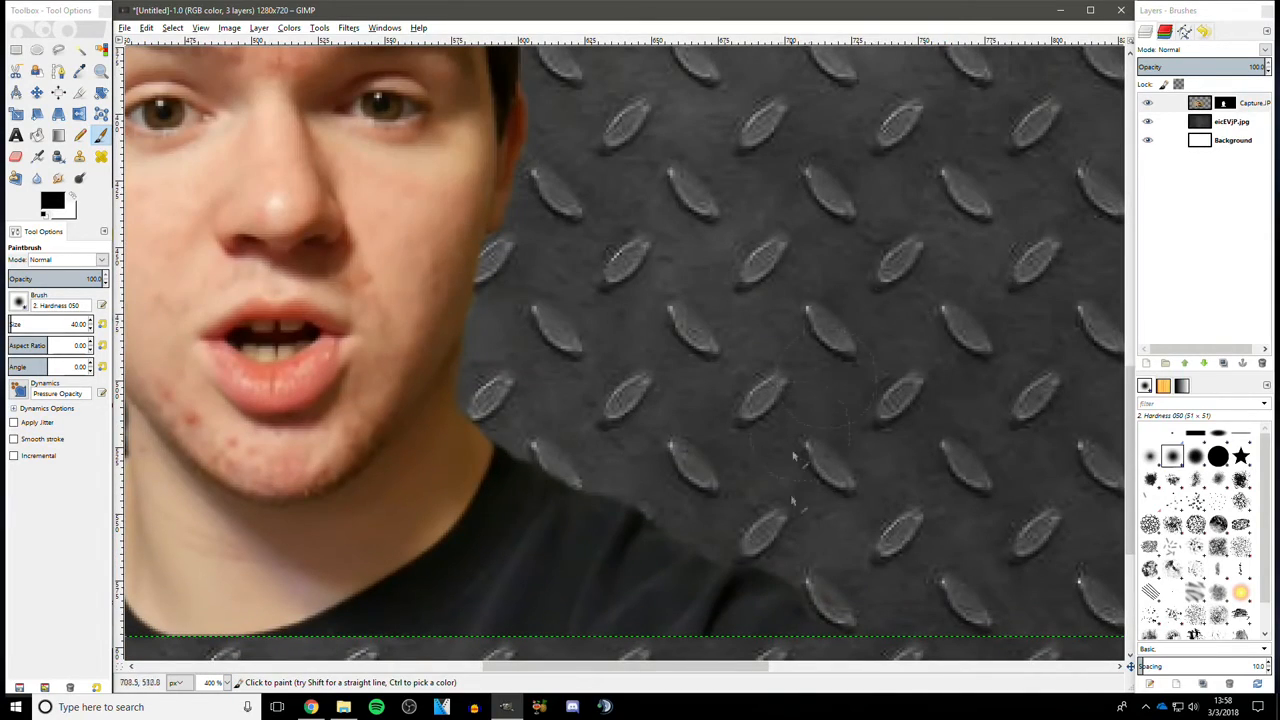
pyautogui.moveTo(648, 670); pyautogui.dragTo(515, 670)
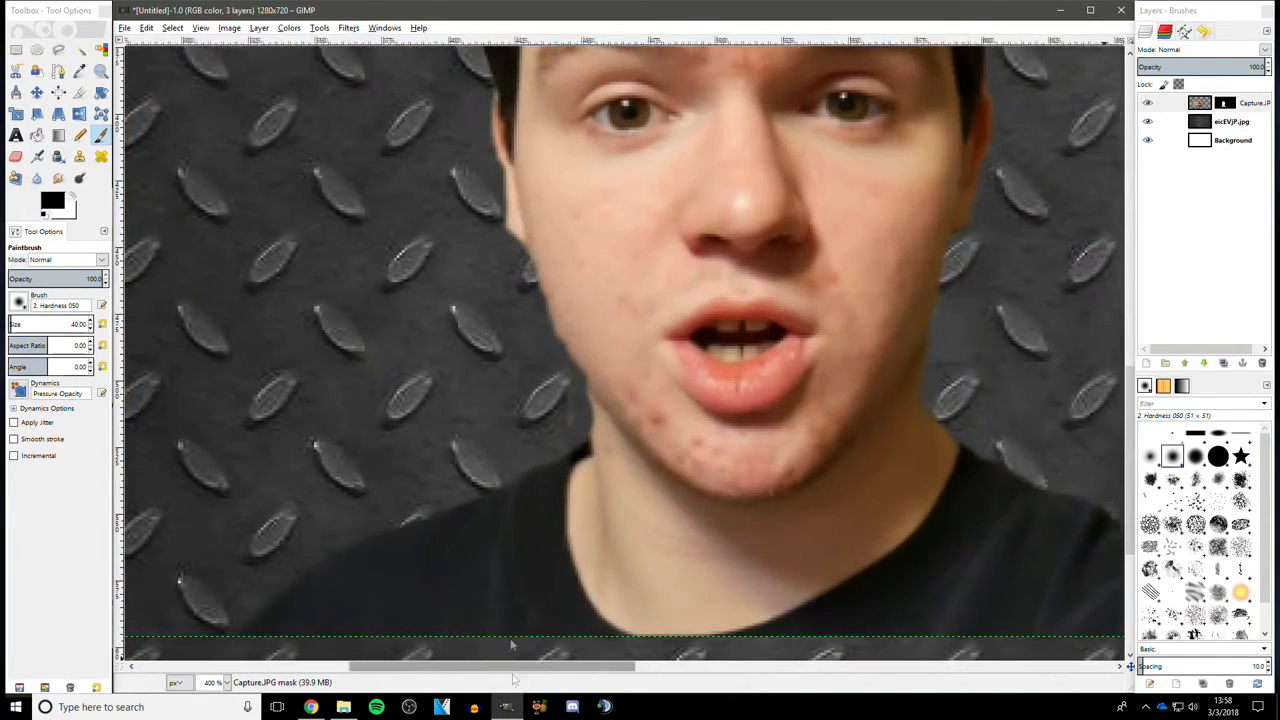
pyautogui.click(75, 324)
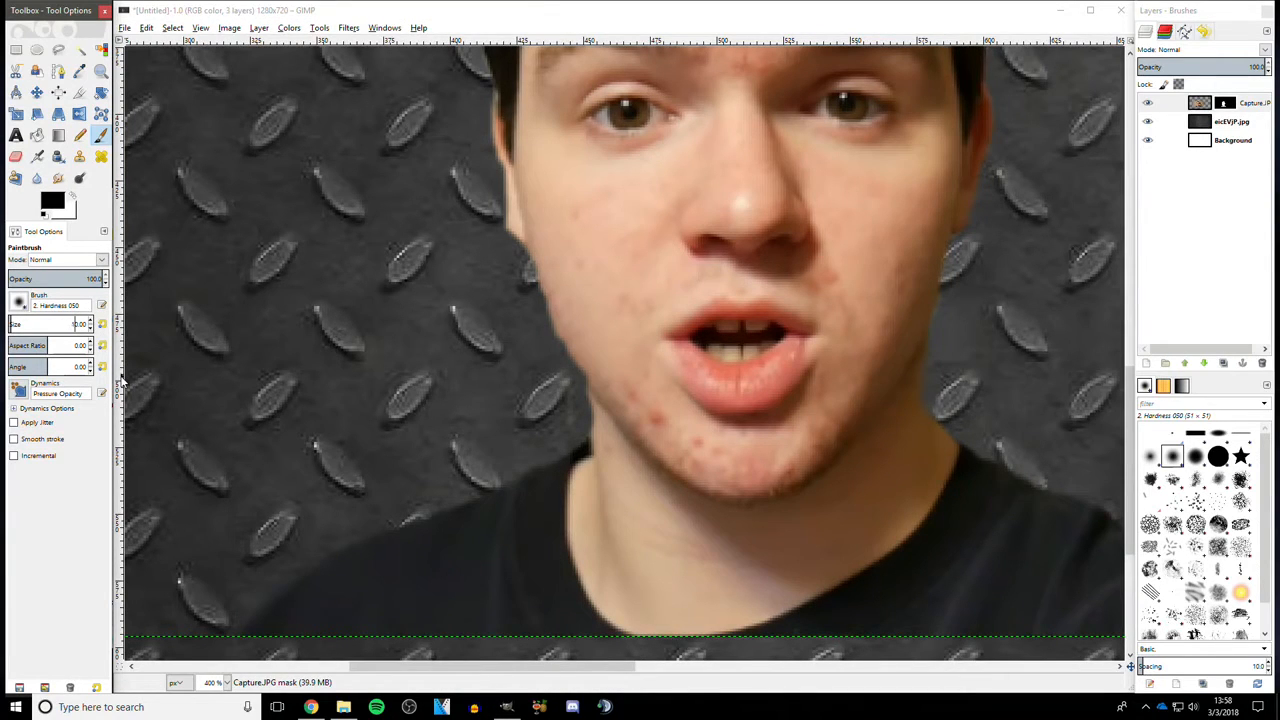
pyautogui.click(568, 407)
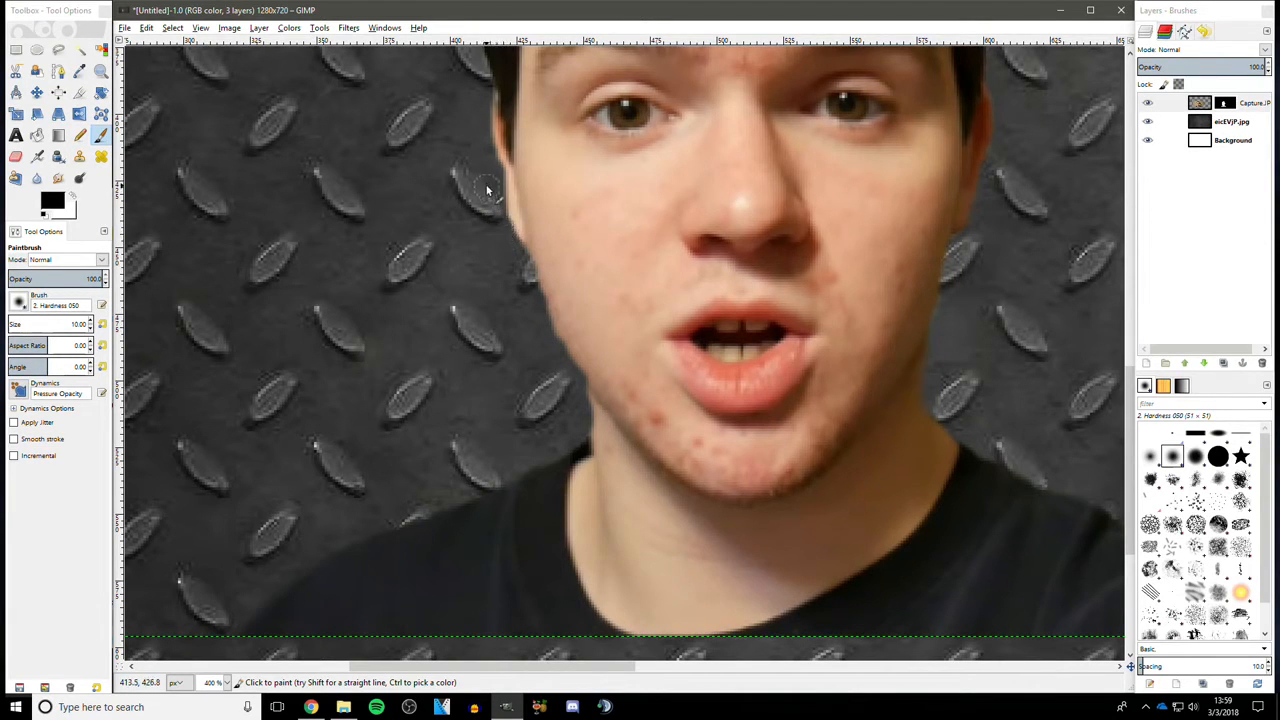
pyautogui.scroll(2, 462, 288)
pyautogui.scroll(-3, 464, 288)
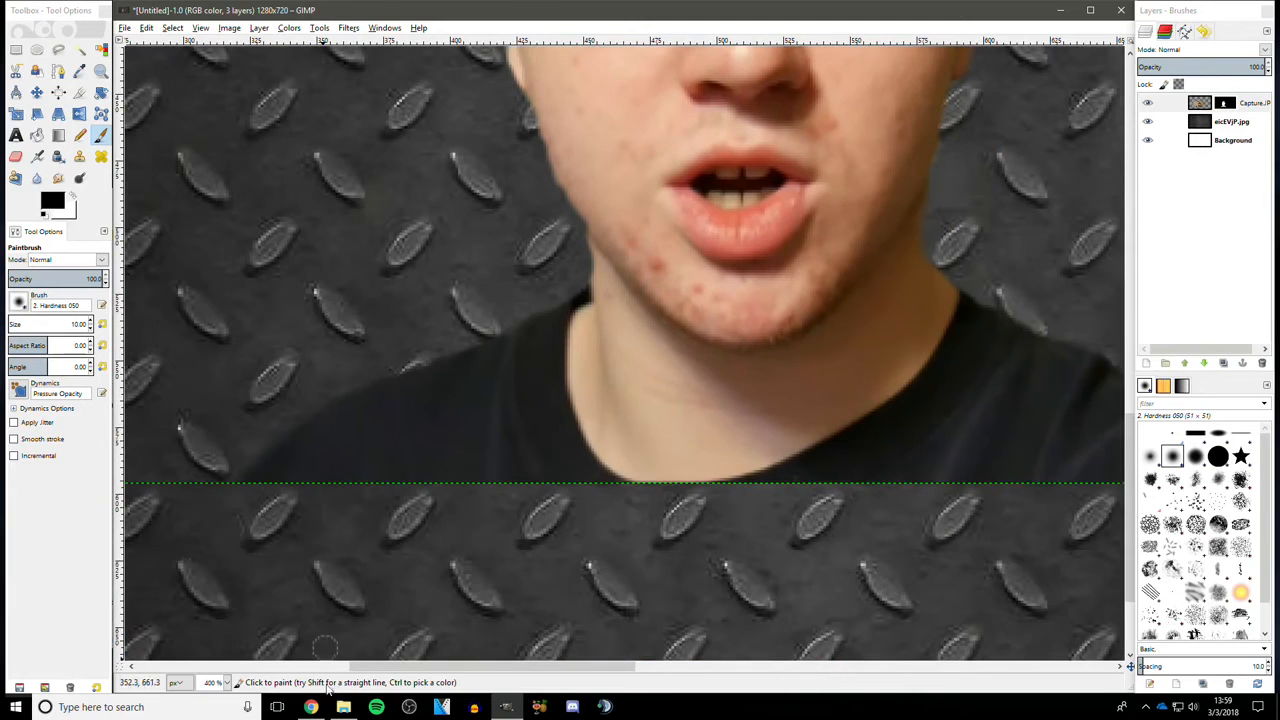
# - Turn off layer mask editing on the photo layer
pyautogui.click(228, 683)
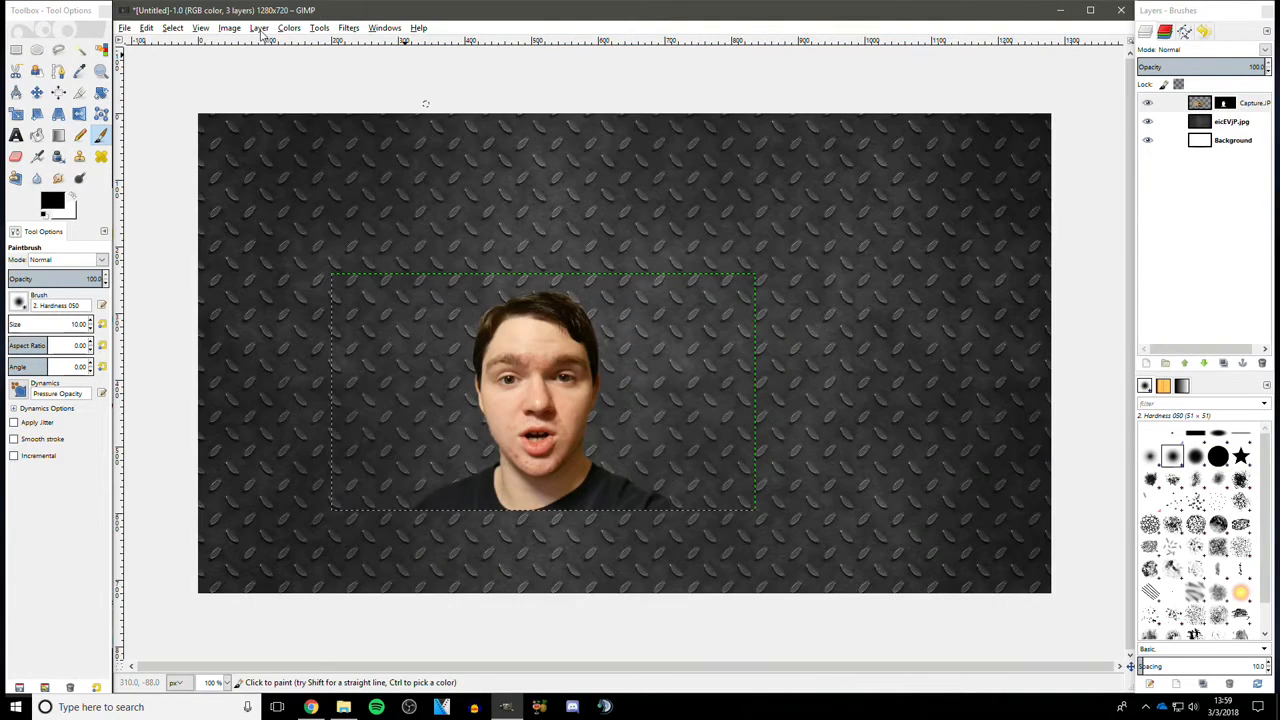
pyautogui.click(262, 32)
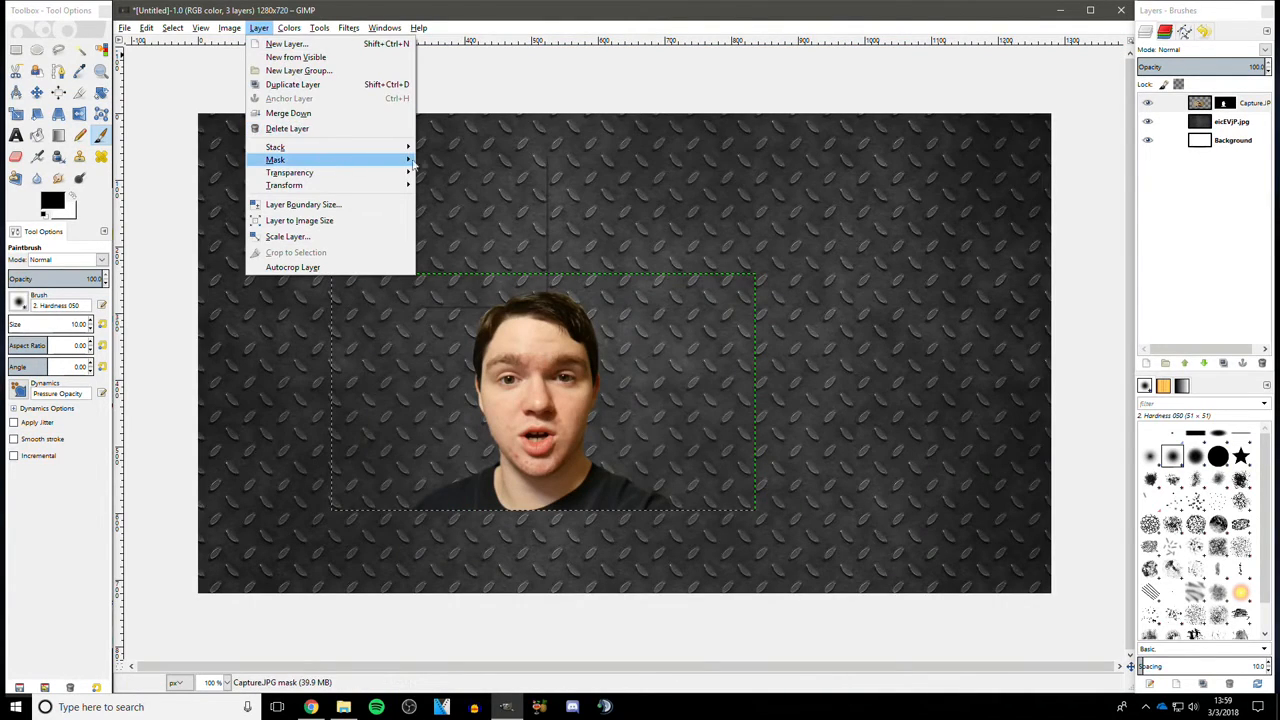
pyautogui.moveTo(323, 162)
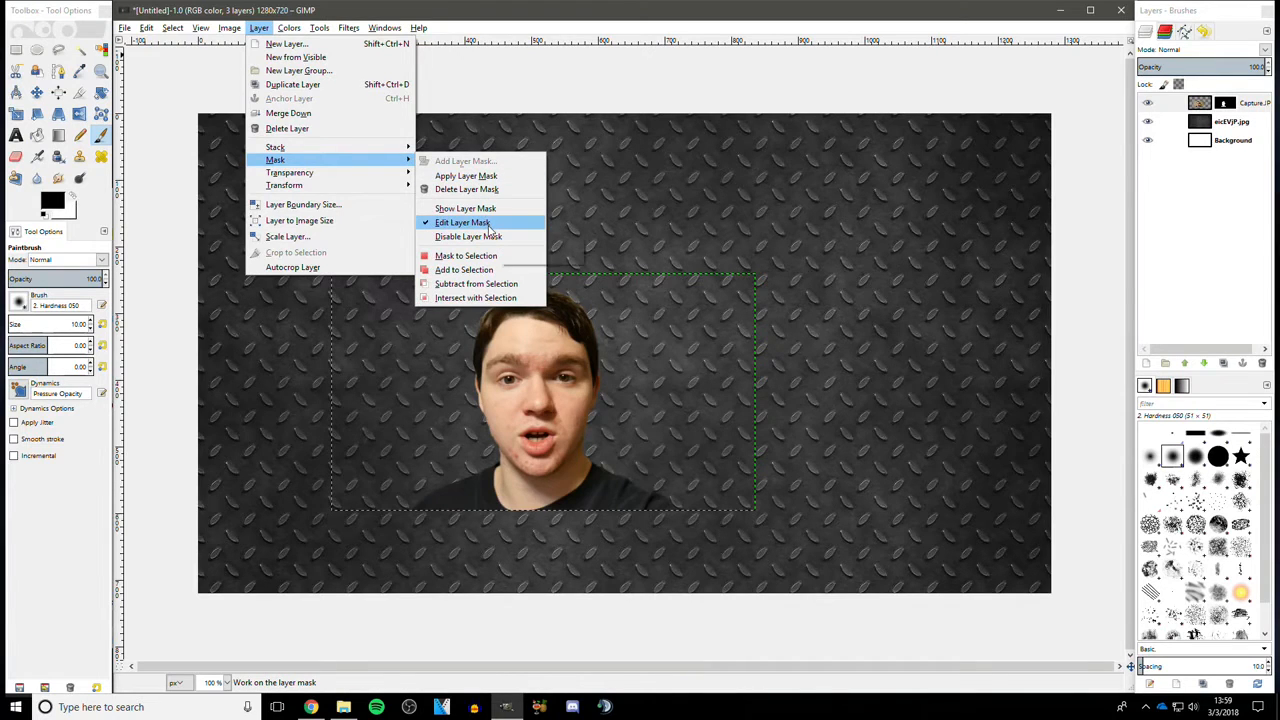
pyautogui.click(490, 226)
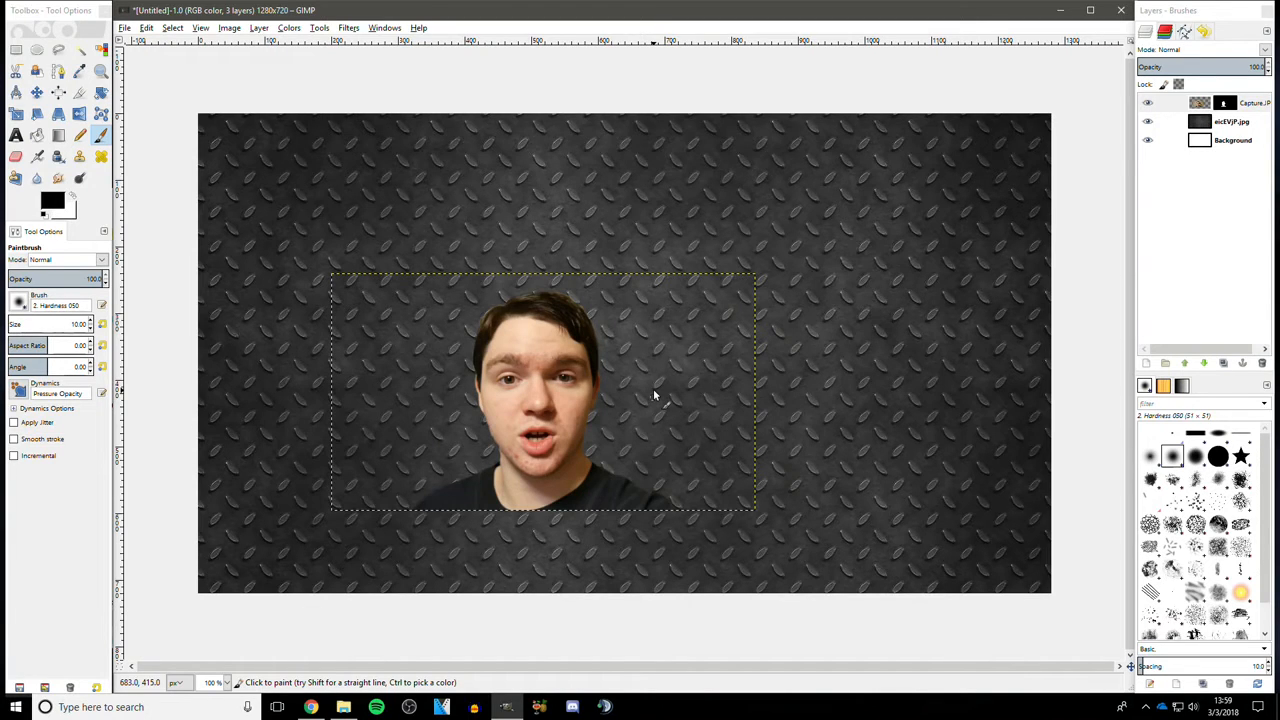
# - Review the paintbrush entries in the undo history
pyautogui.click(1205, 33)
pyautogui.scroll(2, 1228, 286)
pyautogui.scroll(5, 1228, 286)
pyautogui.scroll(-5, 1224, 286)
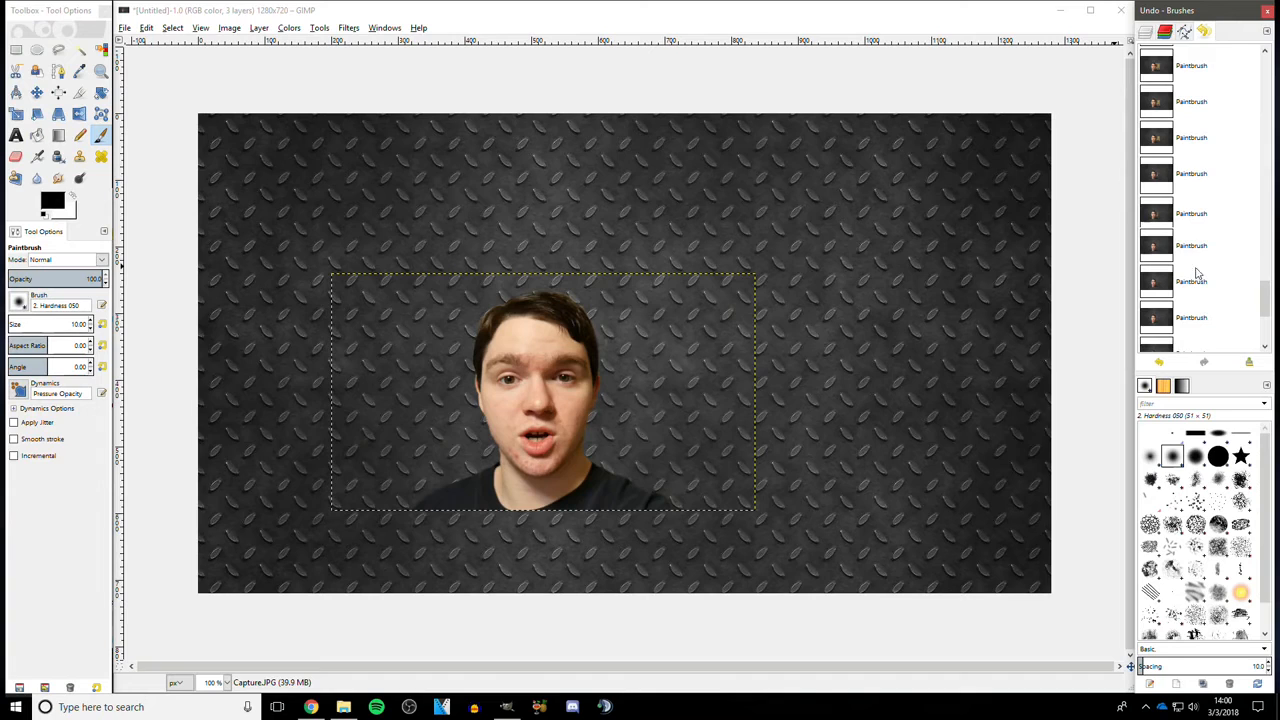
pyautogui.scroll(-4, 1184, 272)
pyautogui.scroll(5, 1184, 272)
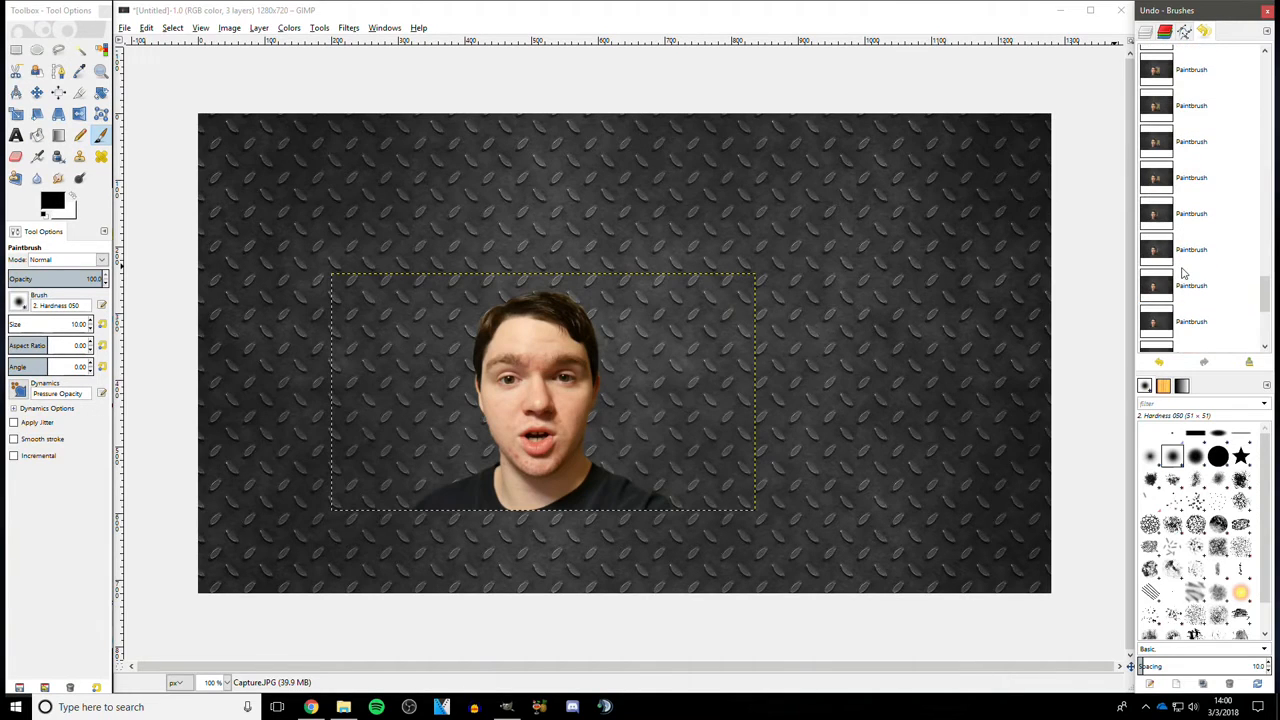
pyautogui.click(685, 312)
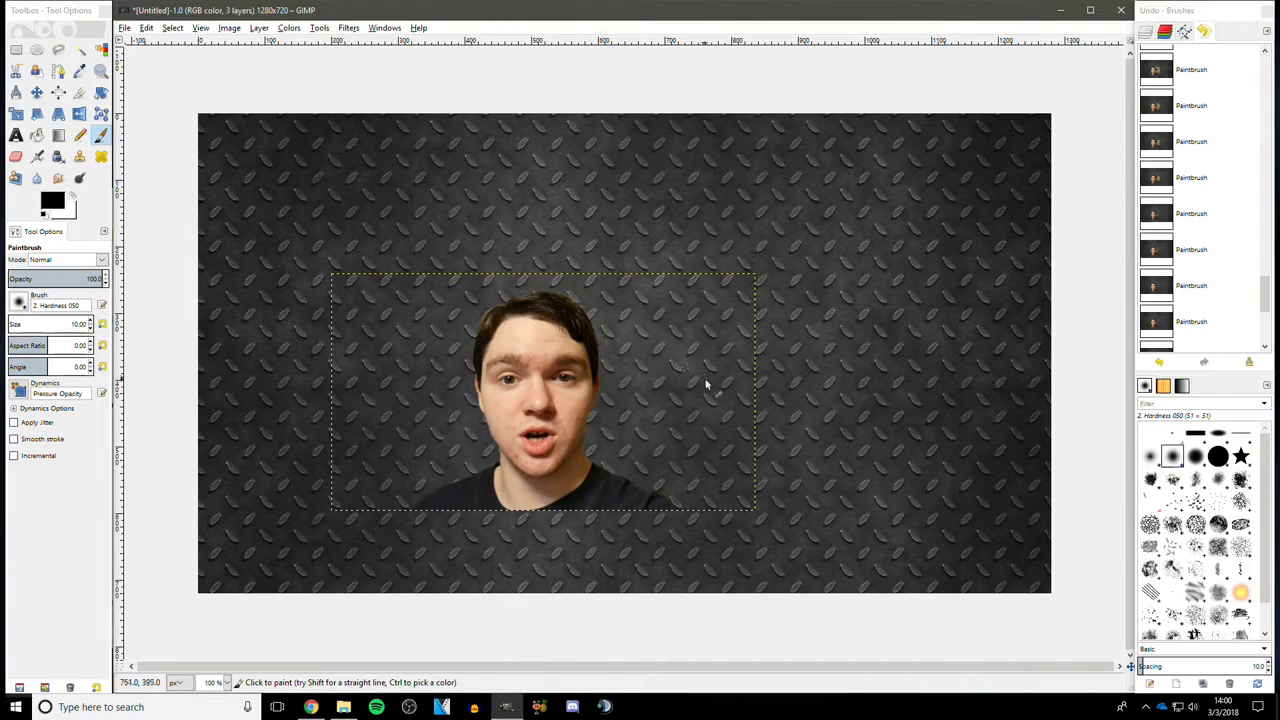
pyautogui.click(614, 306)
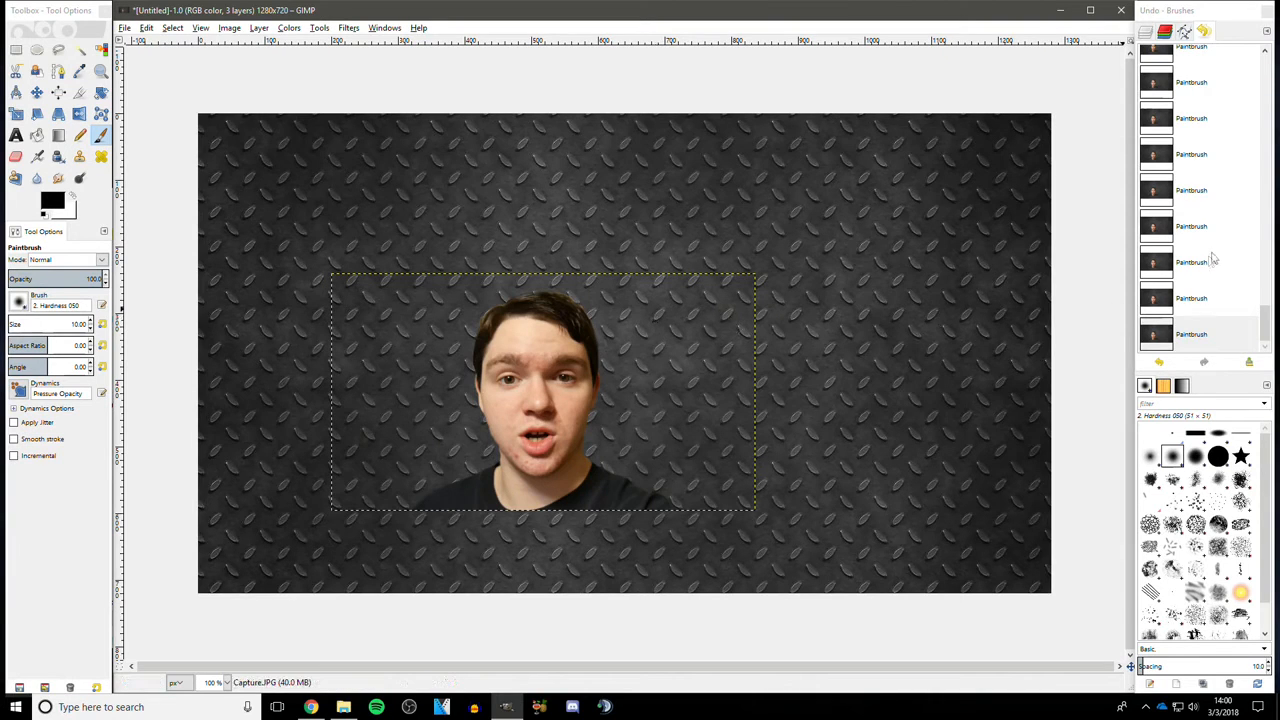
pyautogui.moveTo(1265, 337); pyautogui.dragTo(1273, 367)
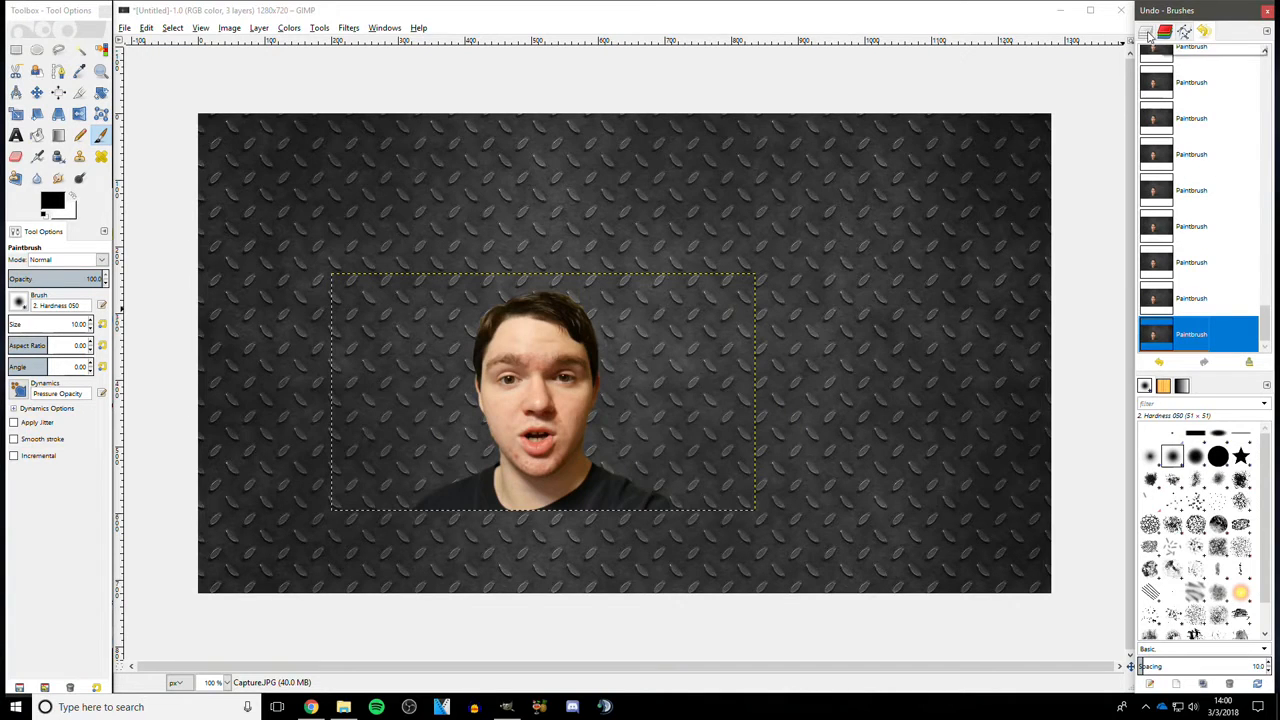
pyautogui.click(1146, 33)
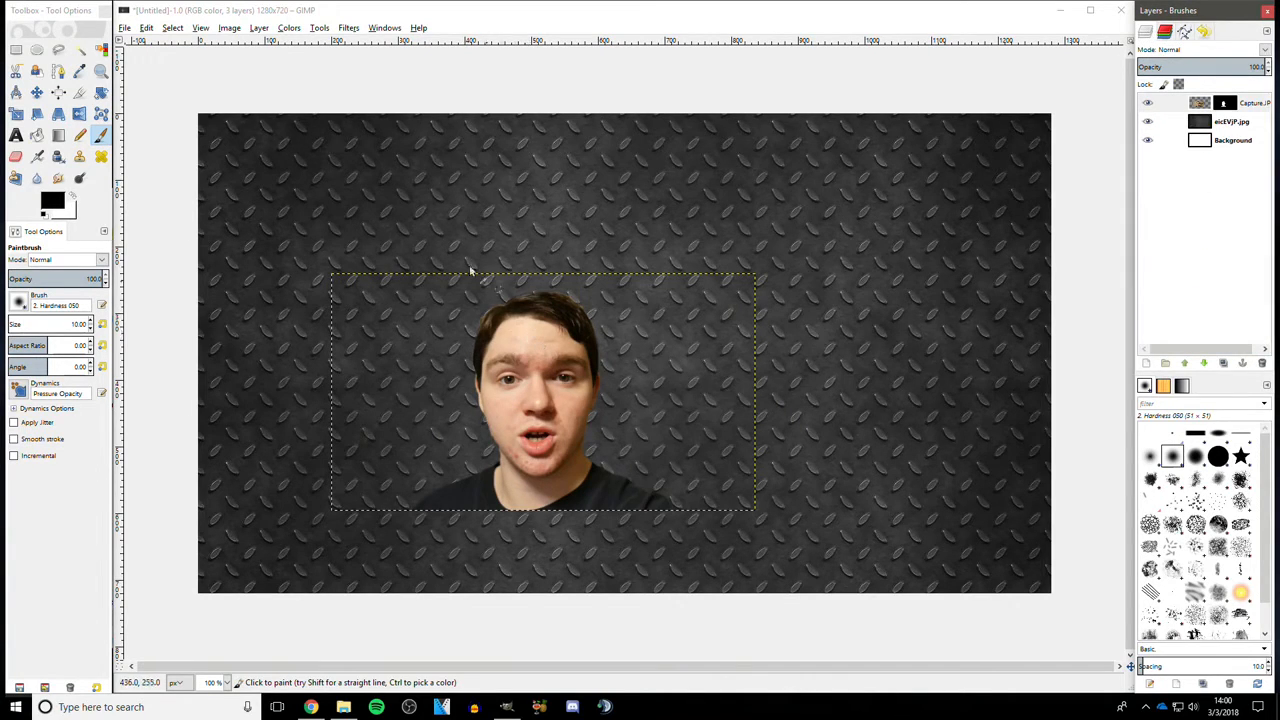
# - Save the image as gimp tutorial.xcf in the Desktop folder
pyautogui.click(124, 29)
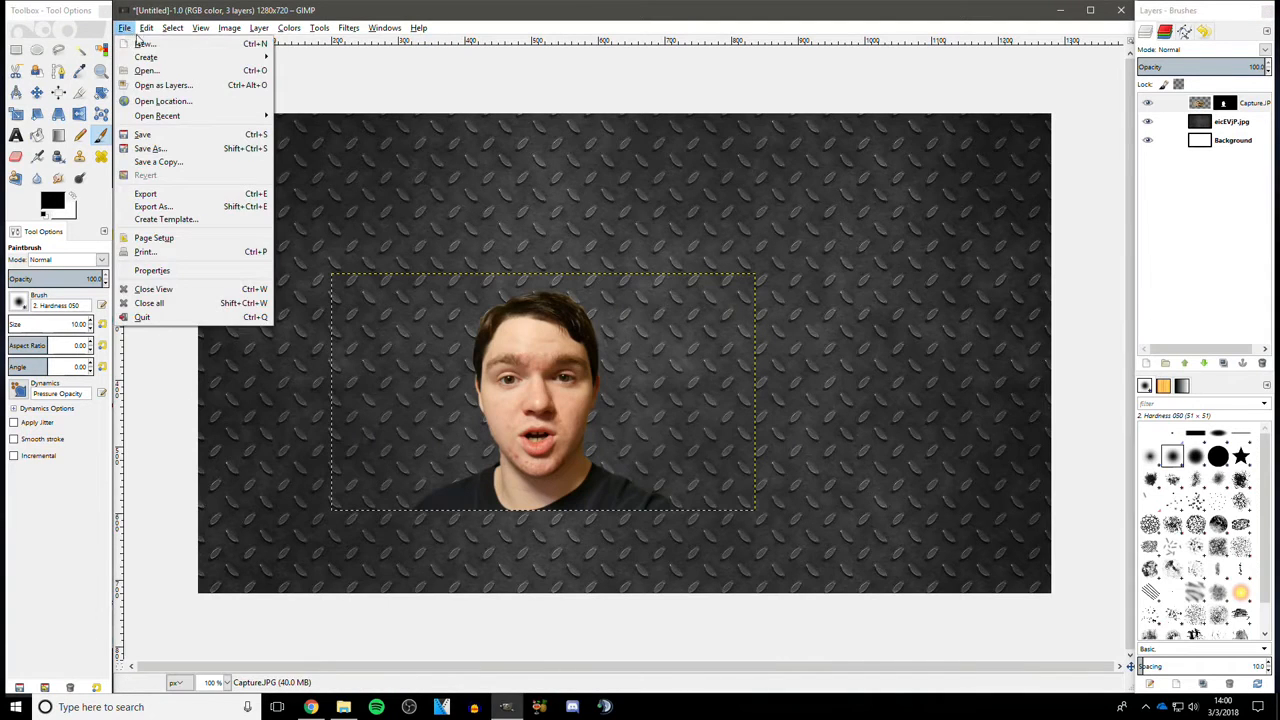
pyautogui.click(165, 148)
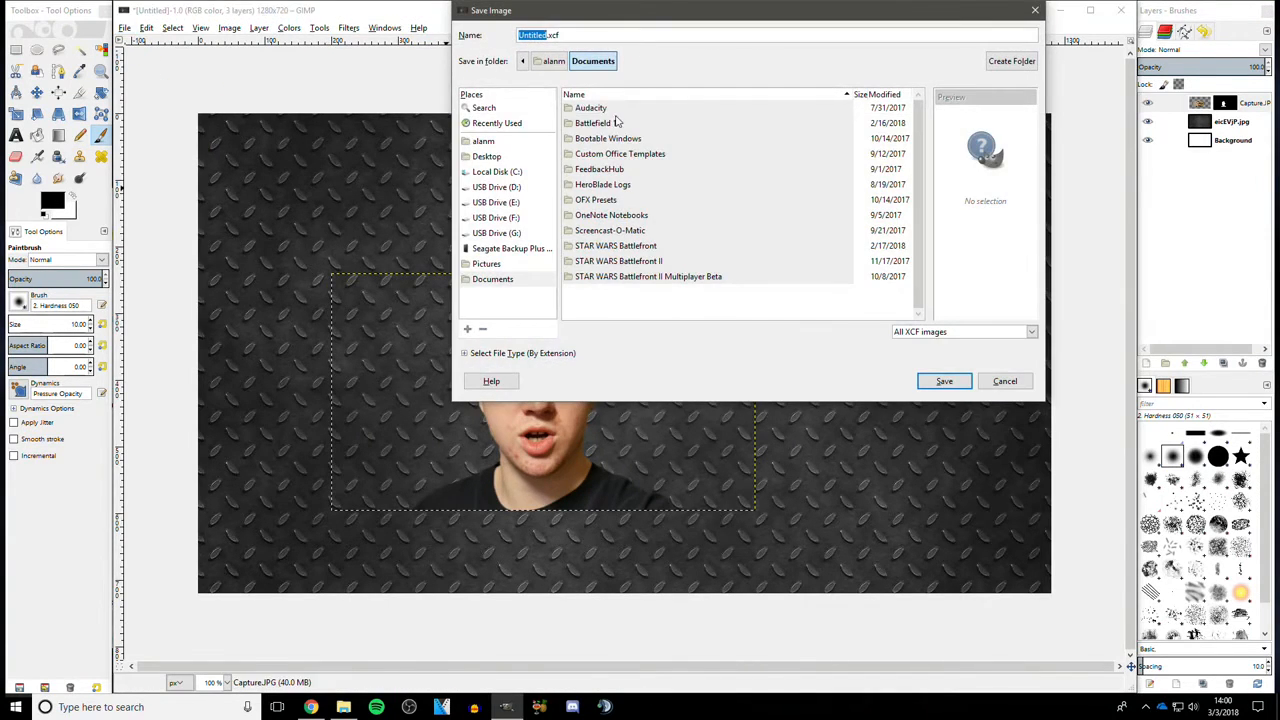
pyautogui.write('g')
pyautogui.click(510, 248)
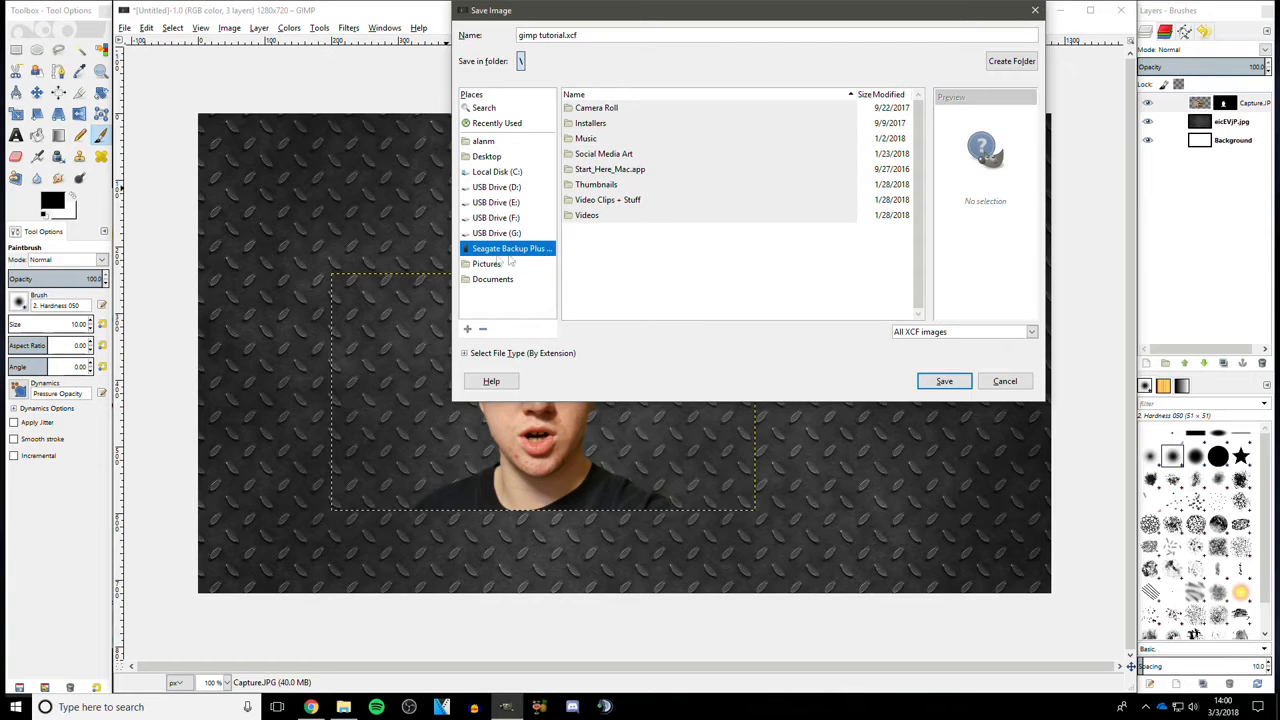
pyautogui.click(487, 157)
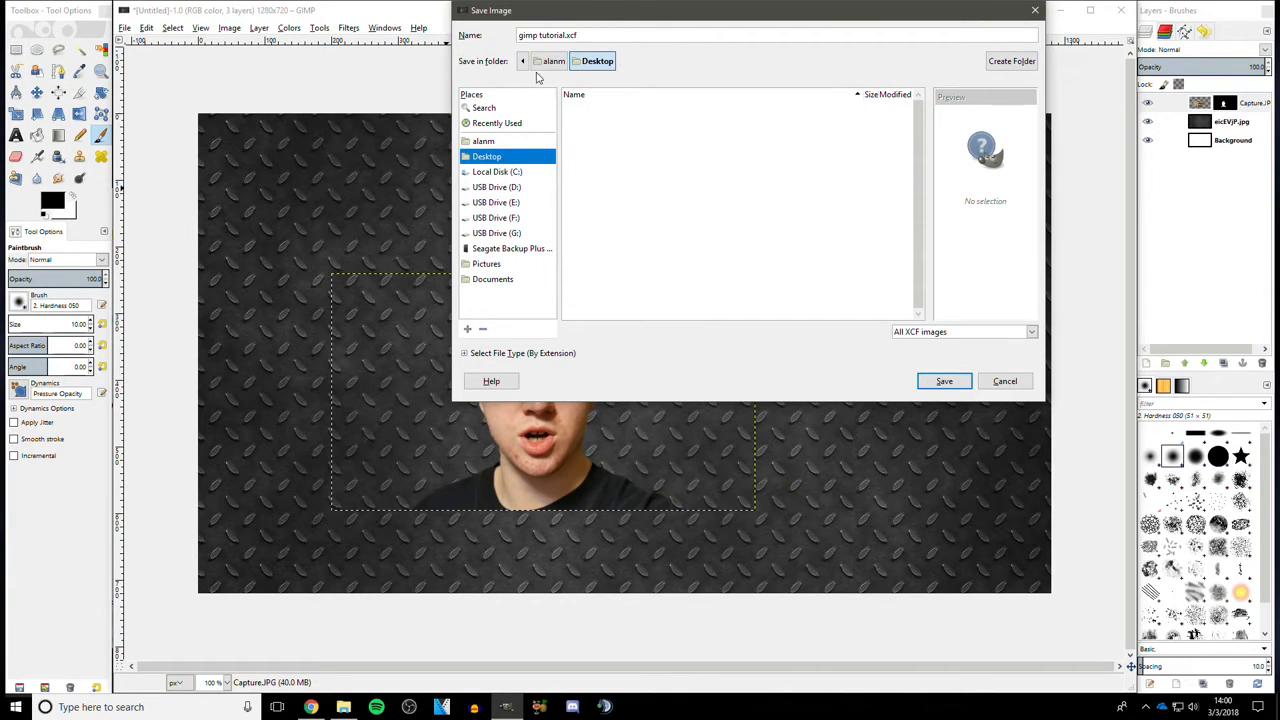
pyautogui.click(938, 388)
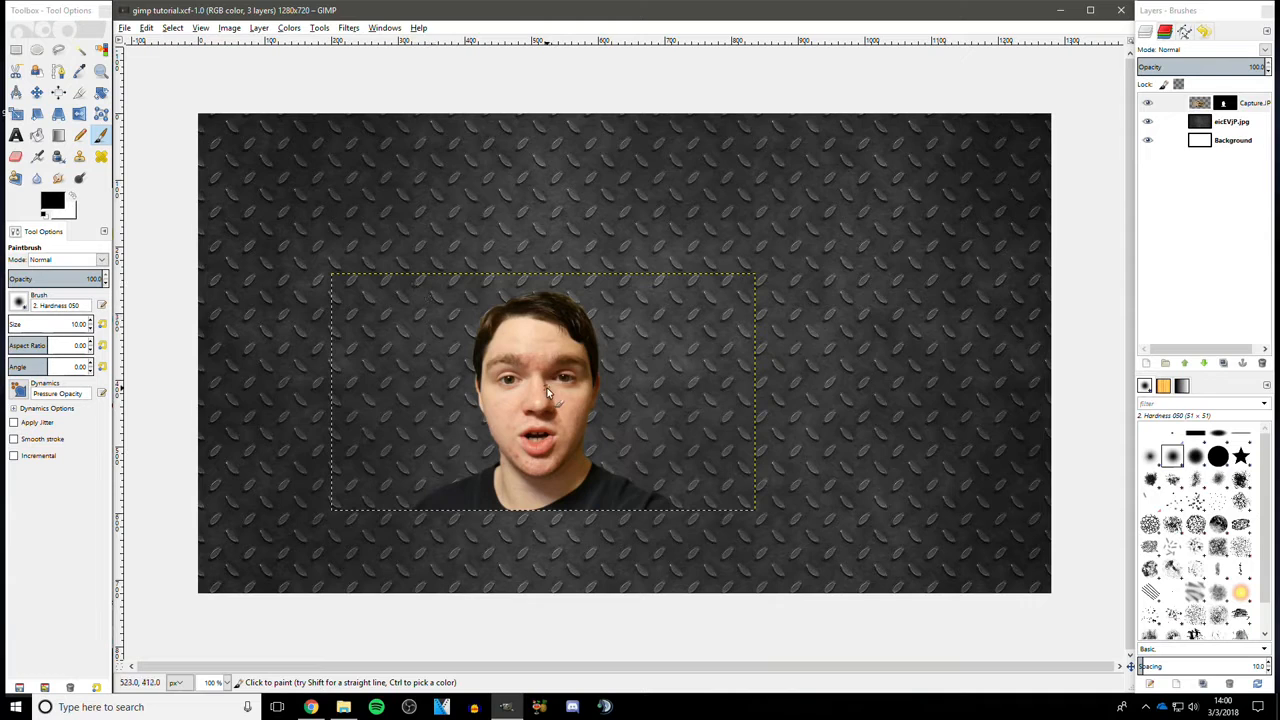
# - Move the masked photo layer down and to the left on the canvas with the Move tool
pyautogui.click(36, 93)
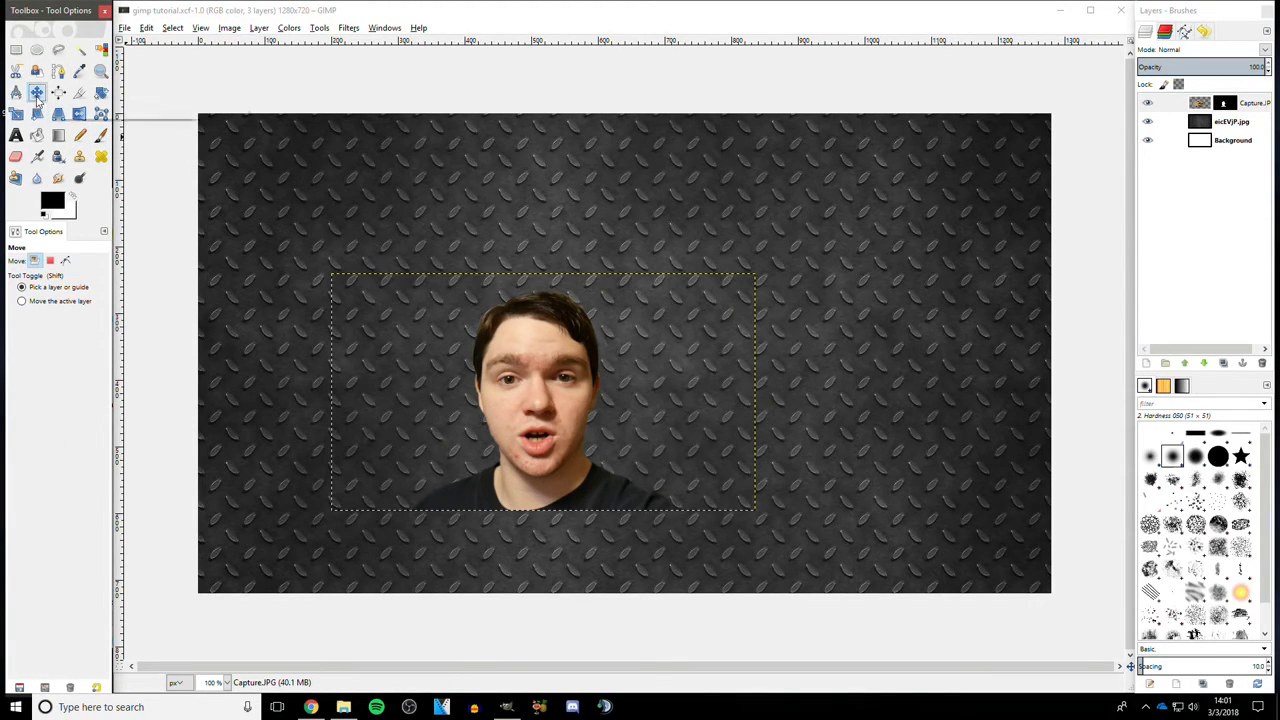
pyautogui.moveTo(520, 400); pyautogui.dragTo(393, 435)
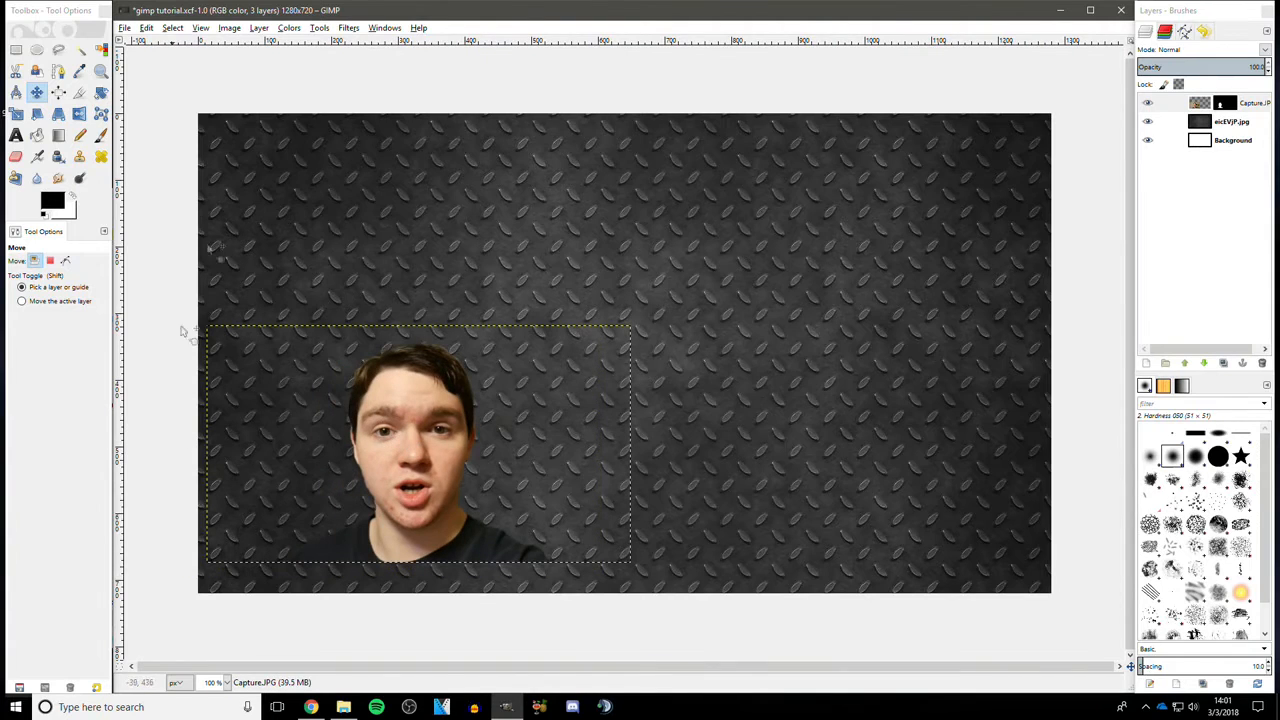
# - Temporarily enable mask editing and inspect the left shoulder's mask edge at 400% zoom, then disable mask editing again
pyautogui.click(262, 28)
pyautogui.moveTo(345, 162)
pyautogui.click(494, 222)
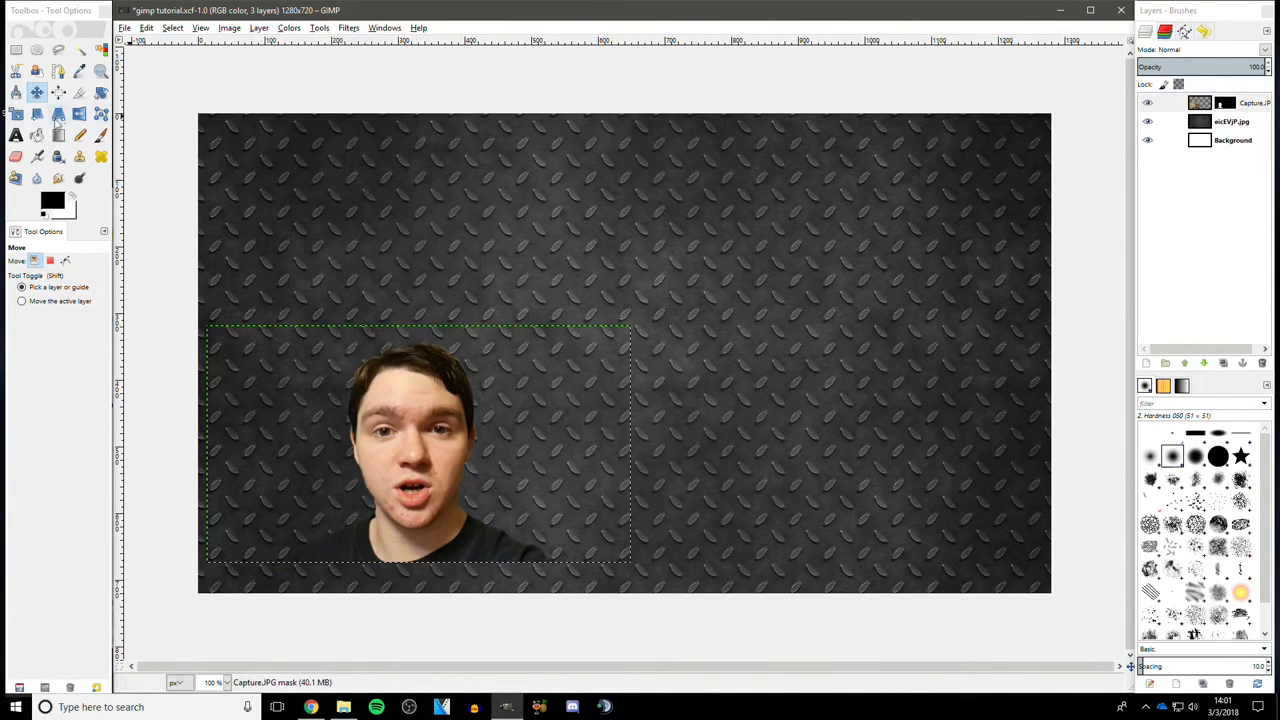
pyautogui.click(100, 136)
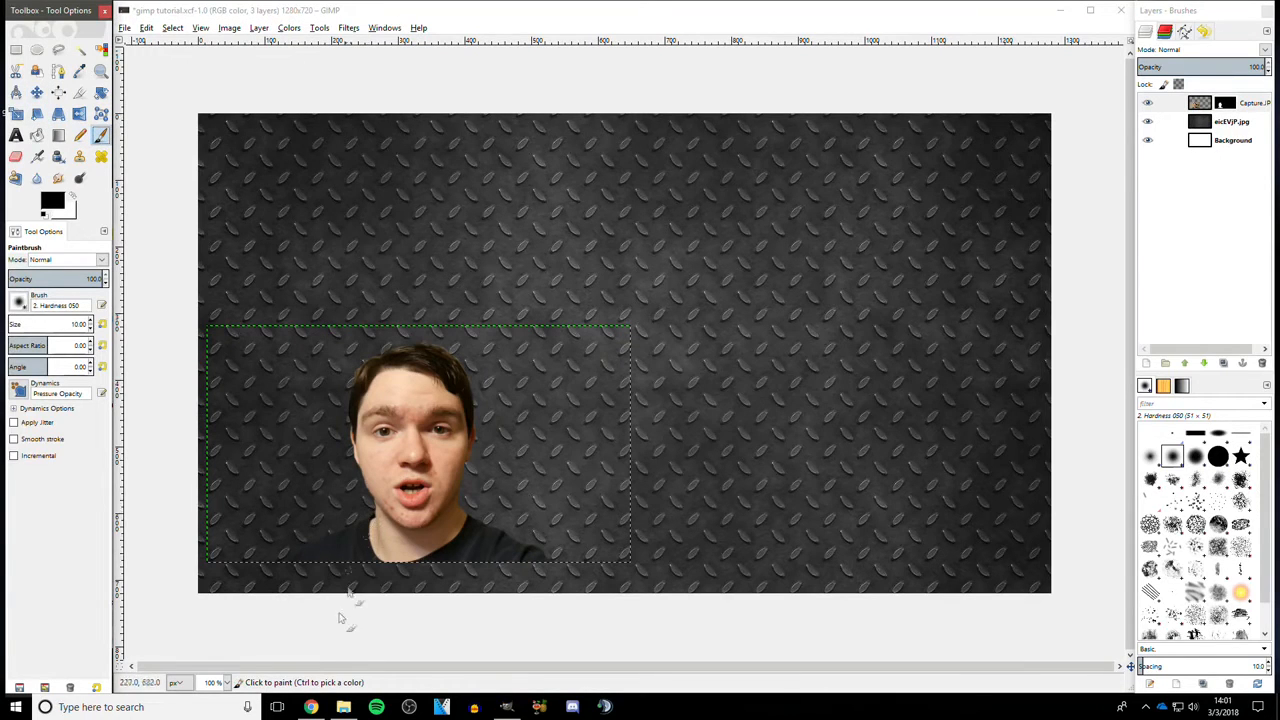
pyautogui.click(227, 682)
pyautogui.click(214, 596)
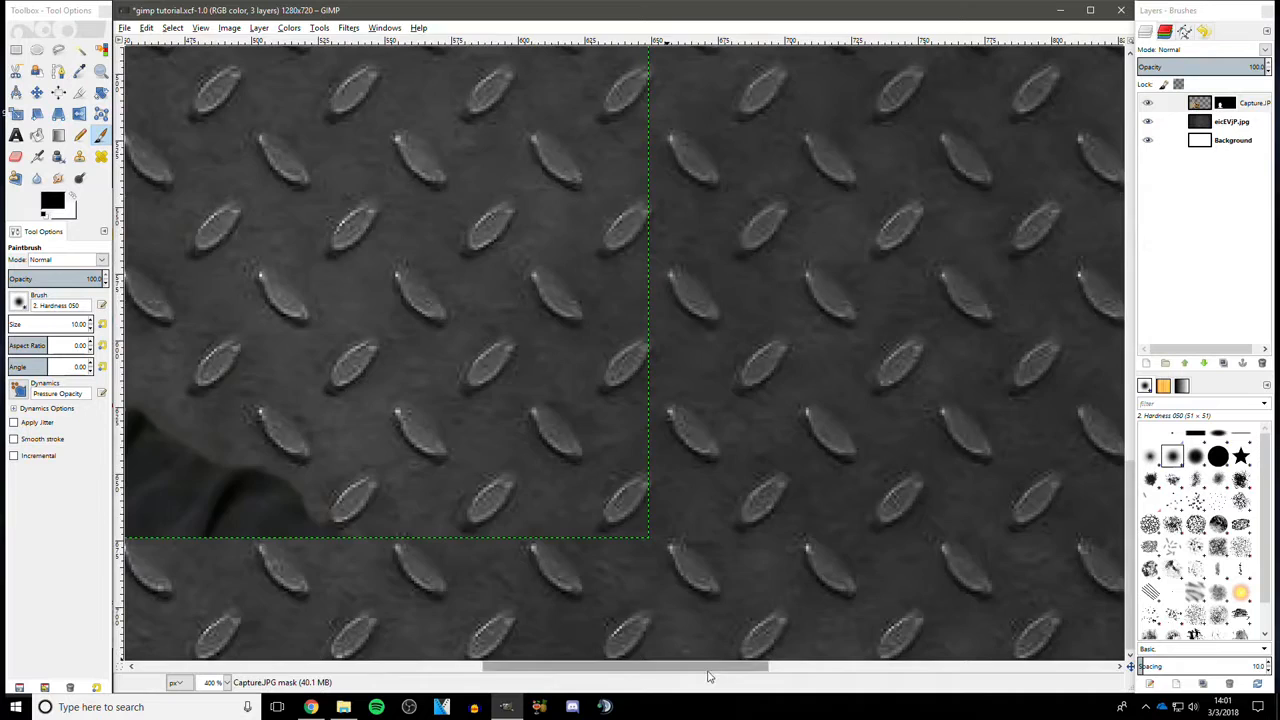
pyautogui.moveTo(560, 666); pyautogui.dragTo(372, 658)
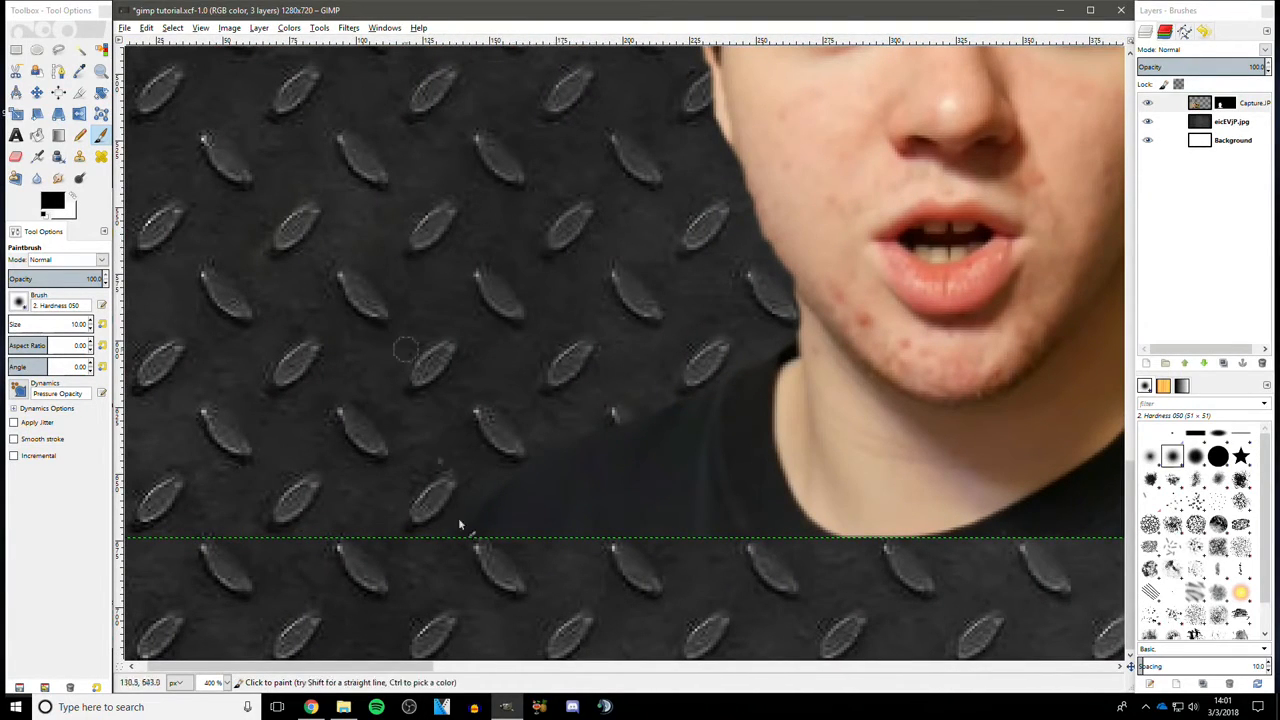
pyautogui.moveTo(290, 663); pyautogui.dragTo(280, 663)
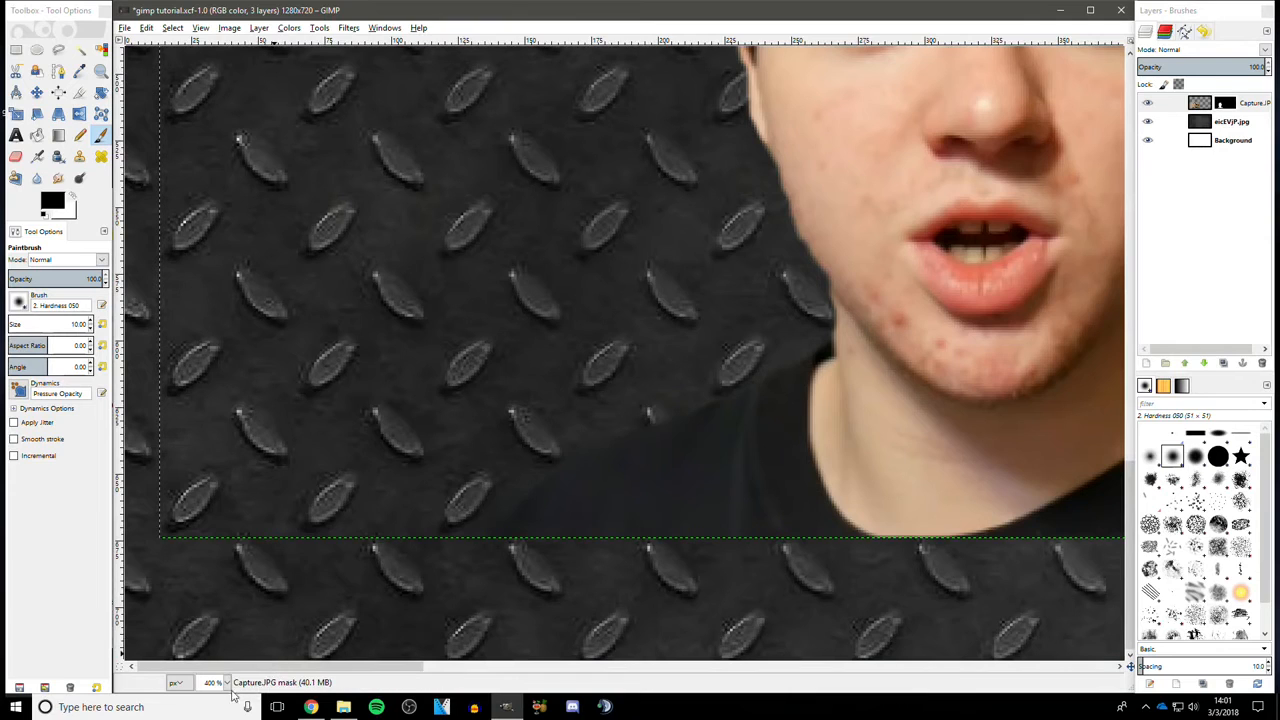
pyautogui.click(227, 682)
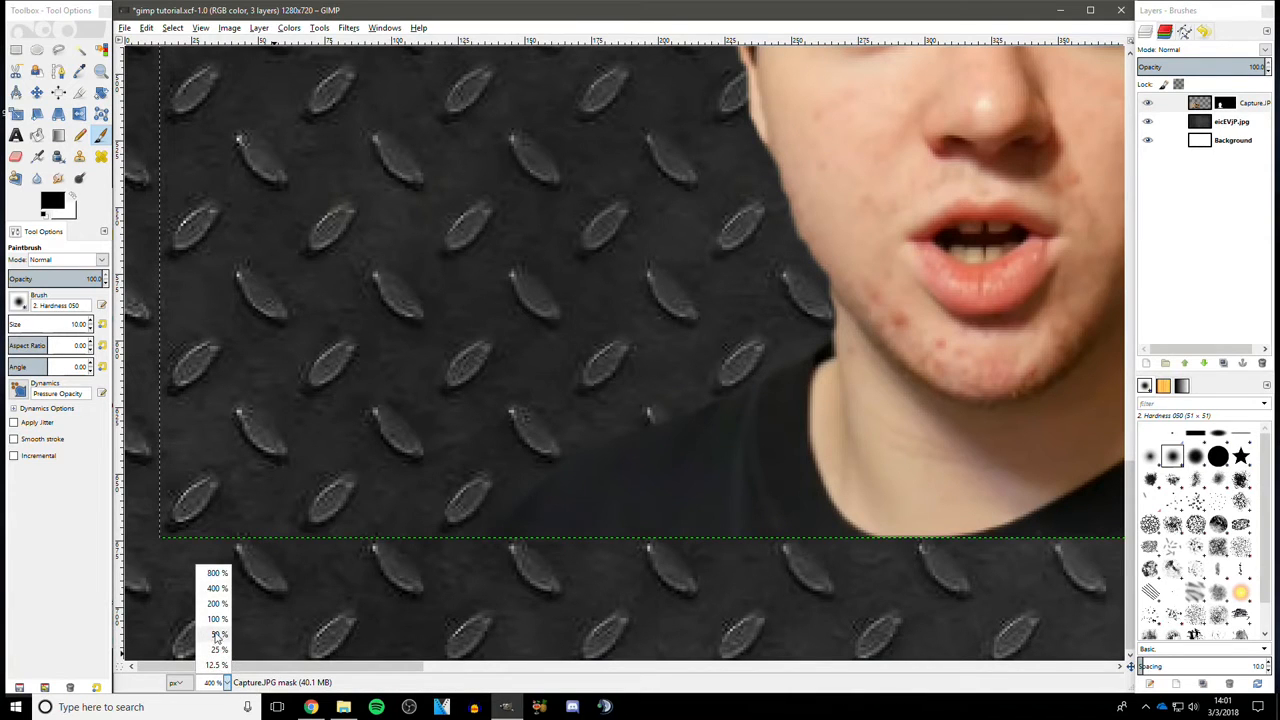
pyautogui.click(217, 635)
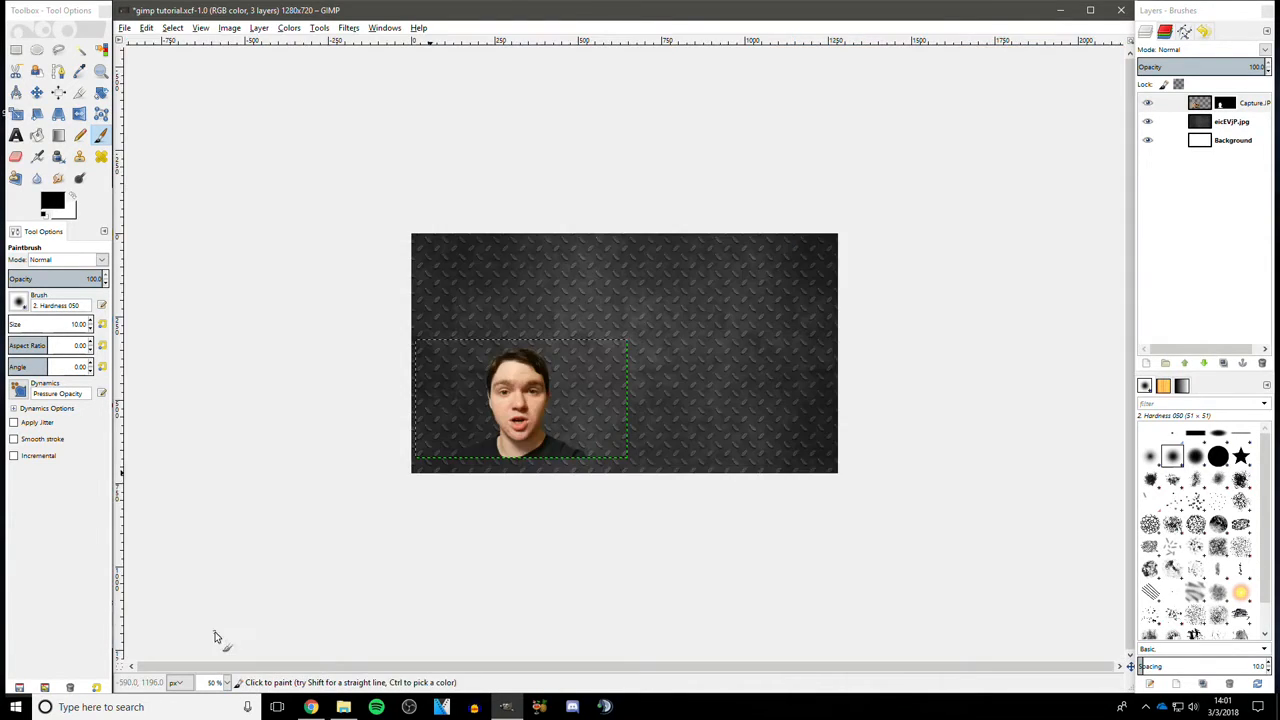
pyautogui.click(227, 682)
pyautogui.click(215, 625)
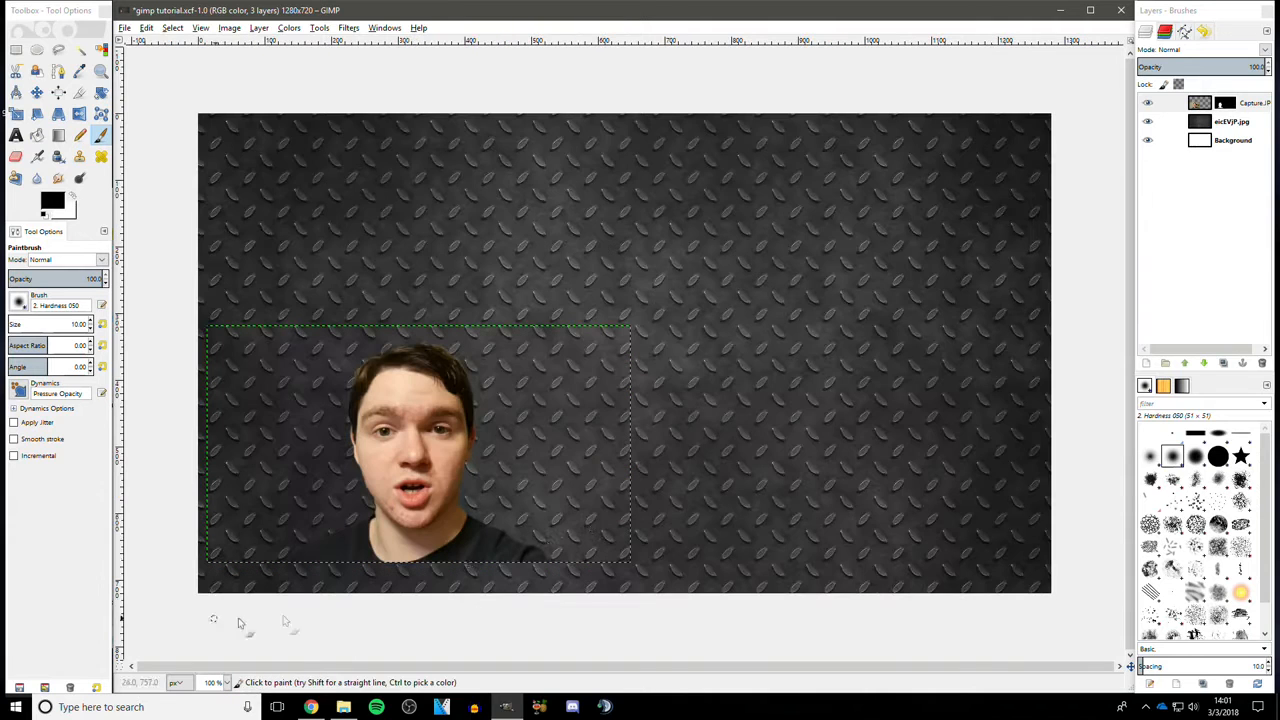
pyautogui.click(256, 28)
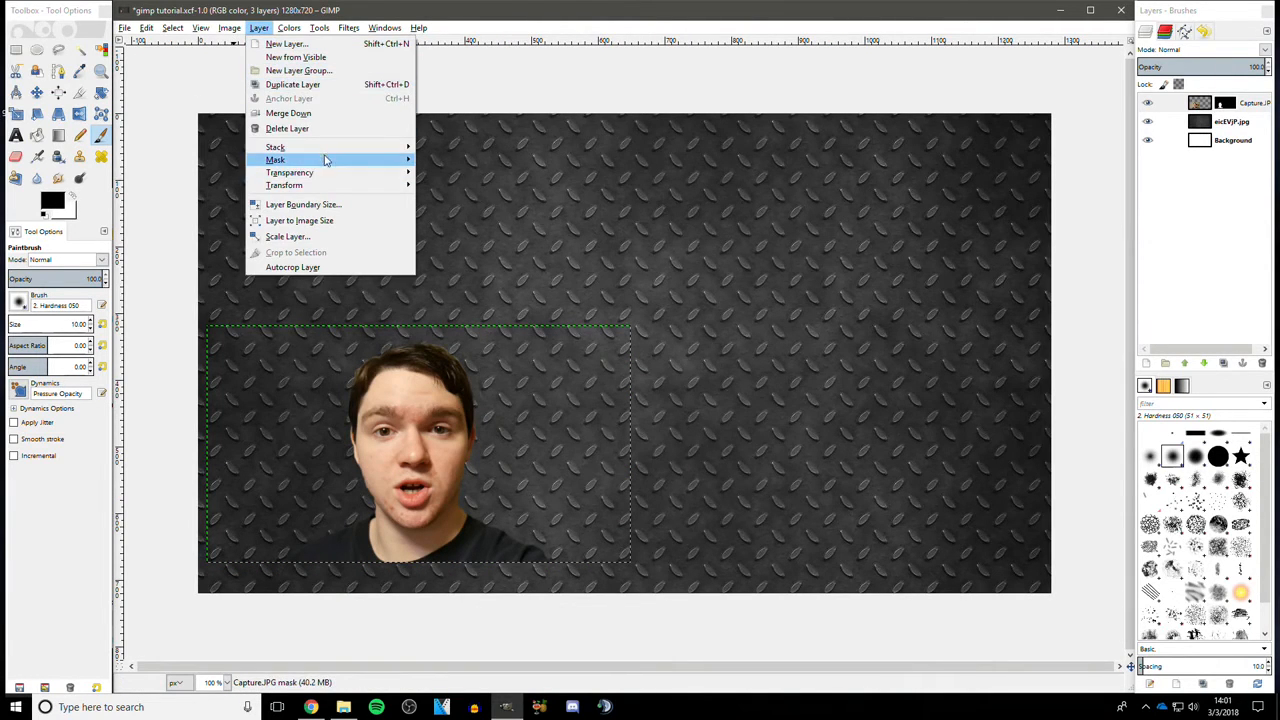
pyautogui.moveTo(460, 170)
pyautogui.click(478, 225)
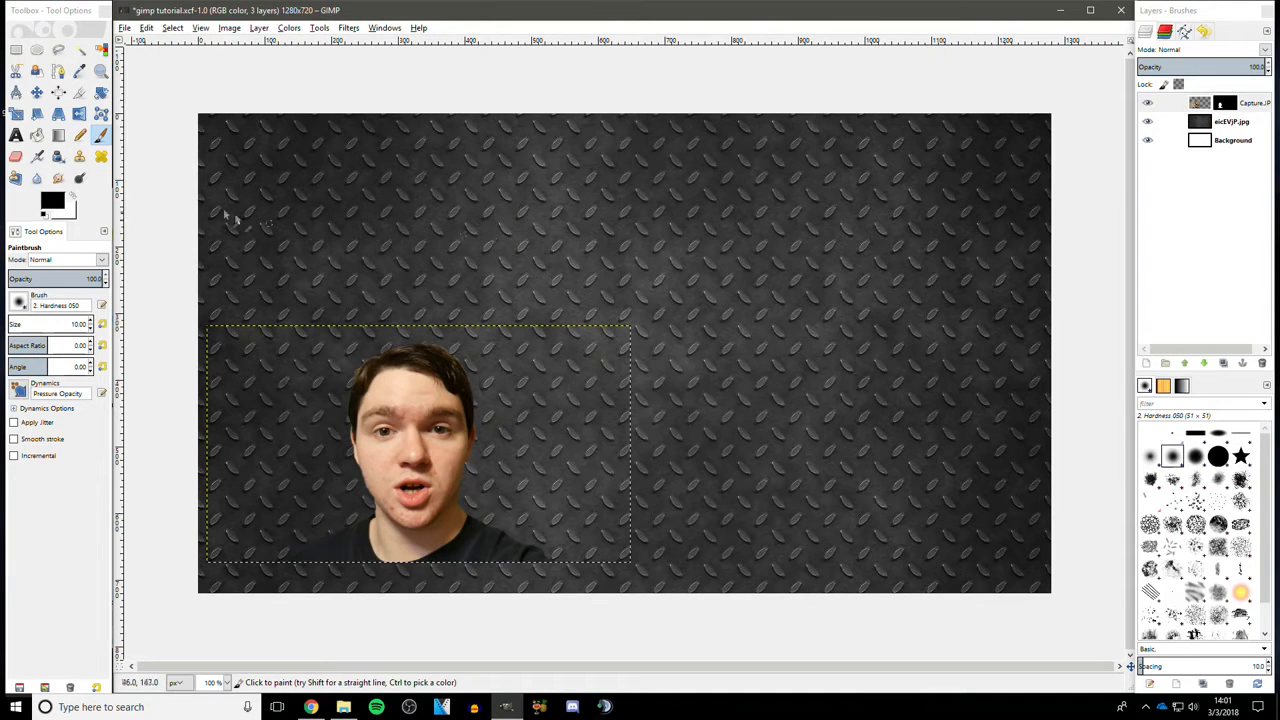
# - Move the photo layer further down so it sits in the canvas's bottom-left corner
pyautogui.click(38, 93)
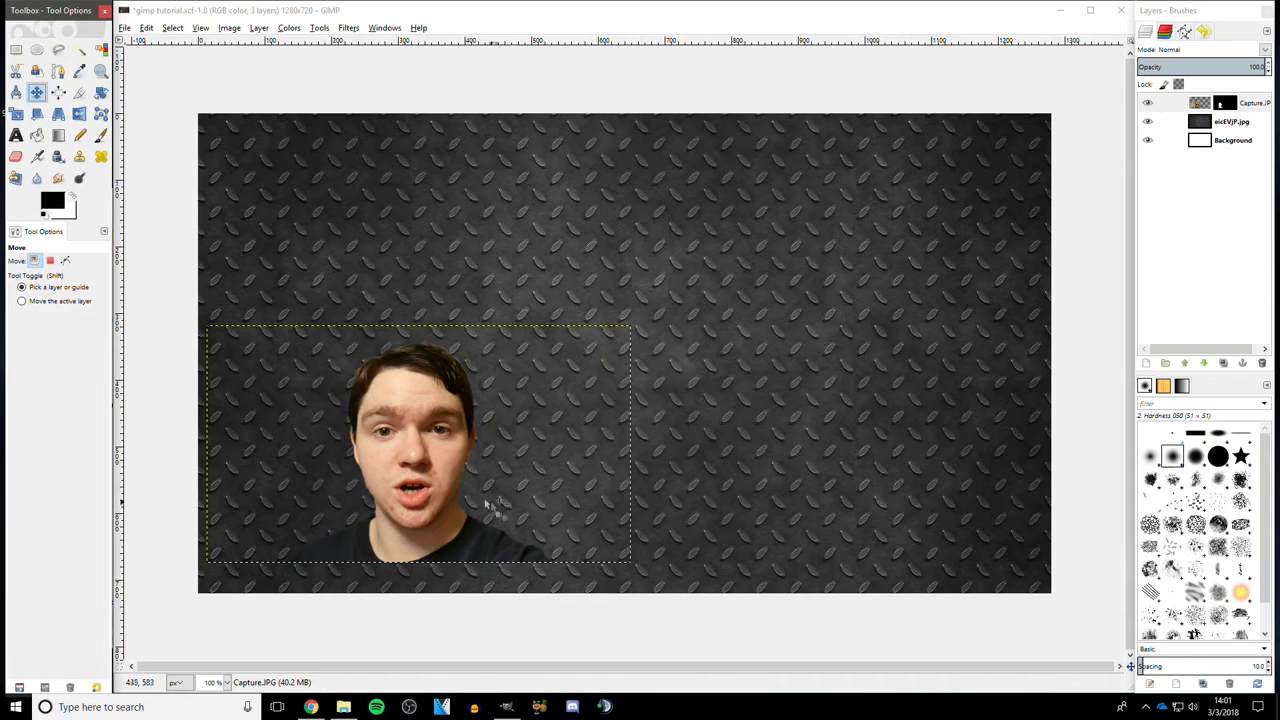
pyautogui.moveTo(449, 406); pyautogui.dragTo(414, 447)
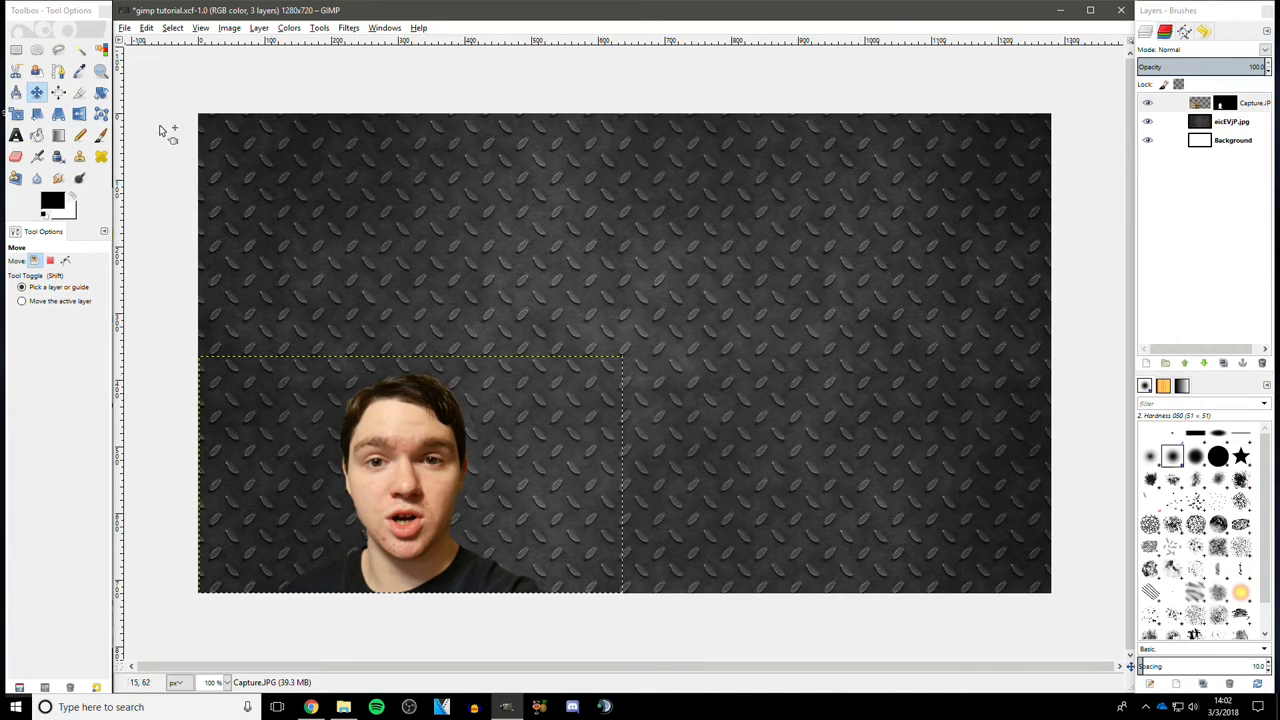
# - Scale the photo layer up to 748 × 438 pixels by its top-right corner
pyautogui.click(16, 113)
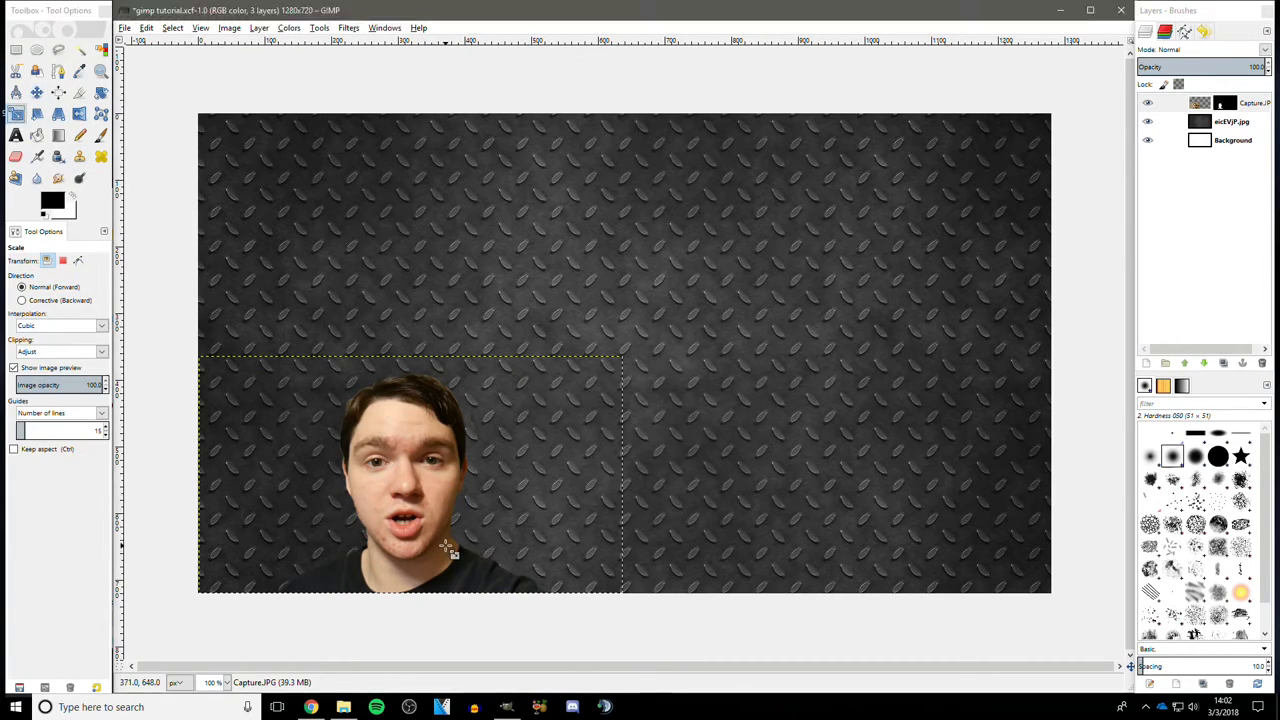
pyautogui.click(447, 549)
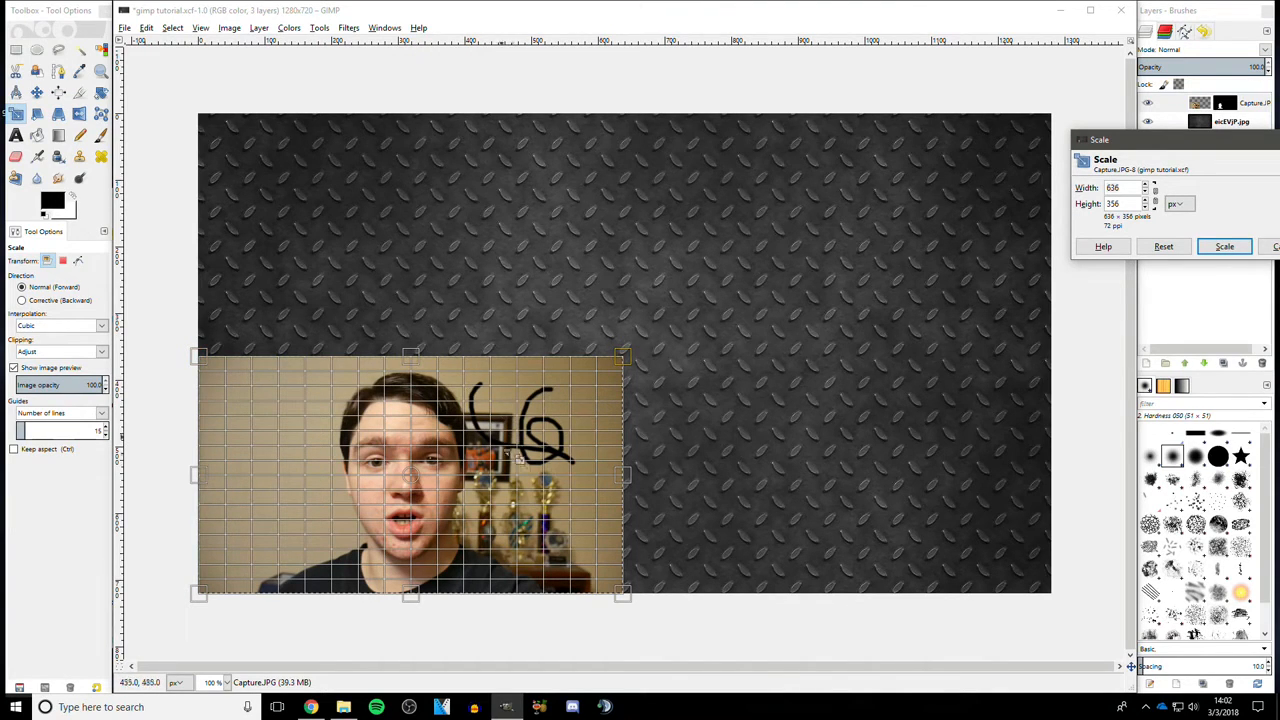
pyautogui.moveTo(628, 364); pyautogui.dragTo(714, 311)
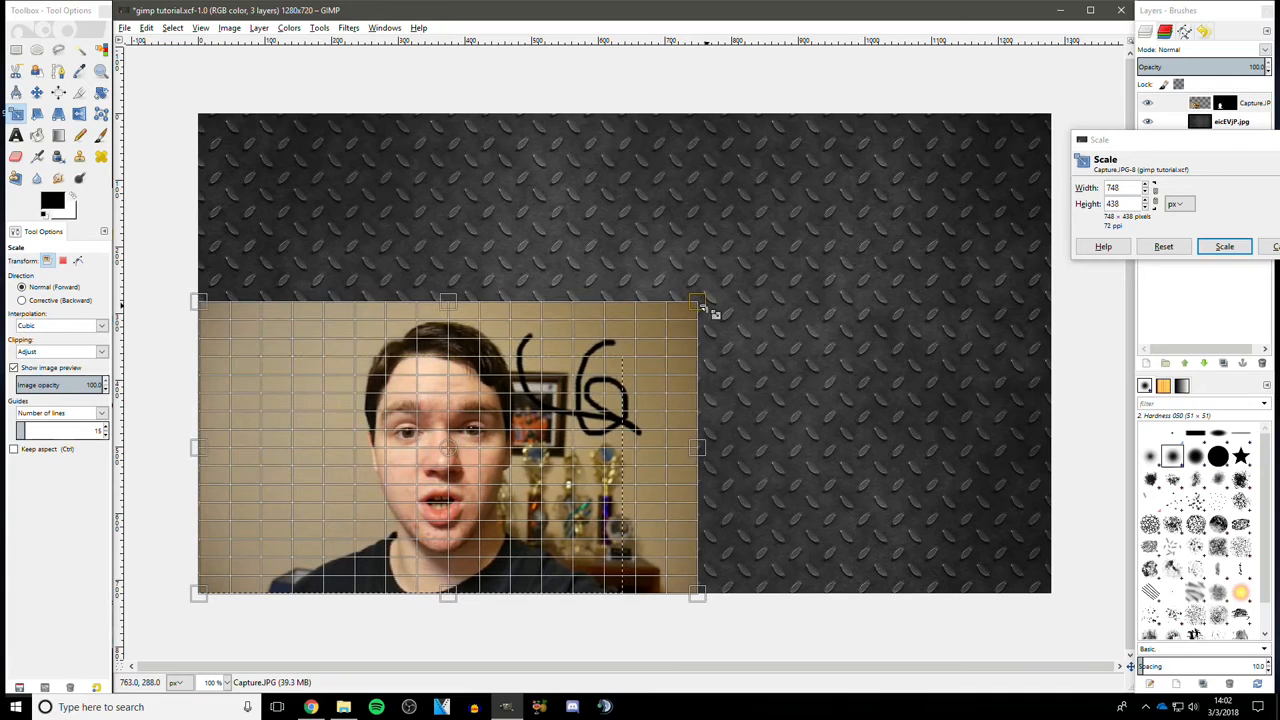
pyautogui.click(1224, 247)
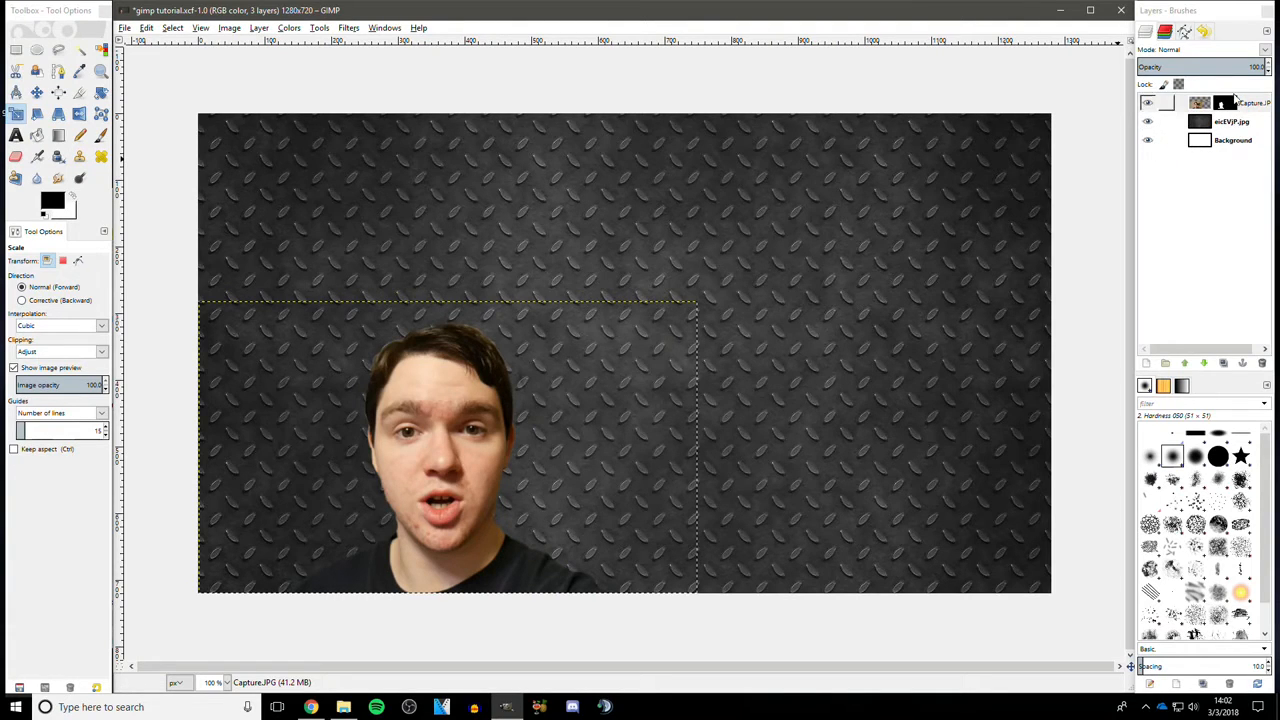
# - Select the Background layer and open the stock photos folder "an idiot overclocks his pc" in File Explorer
pyautogui.click(1166, 141)
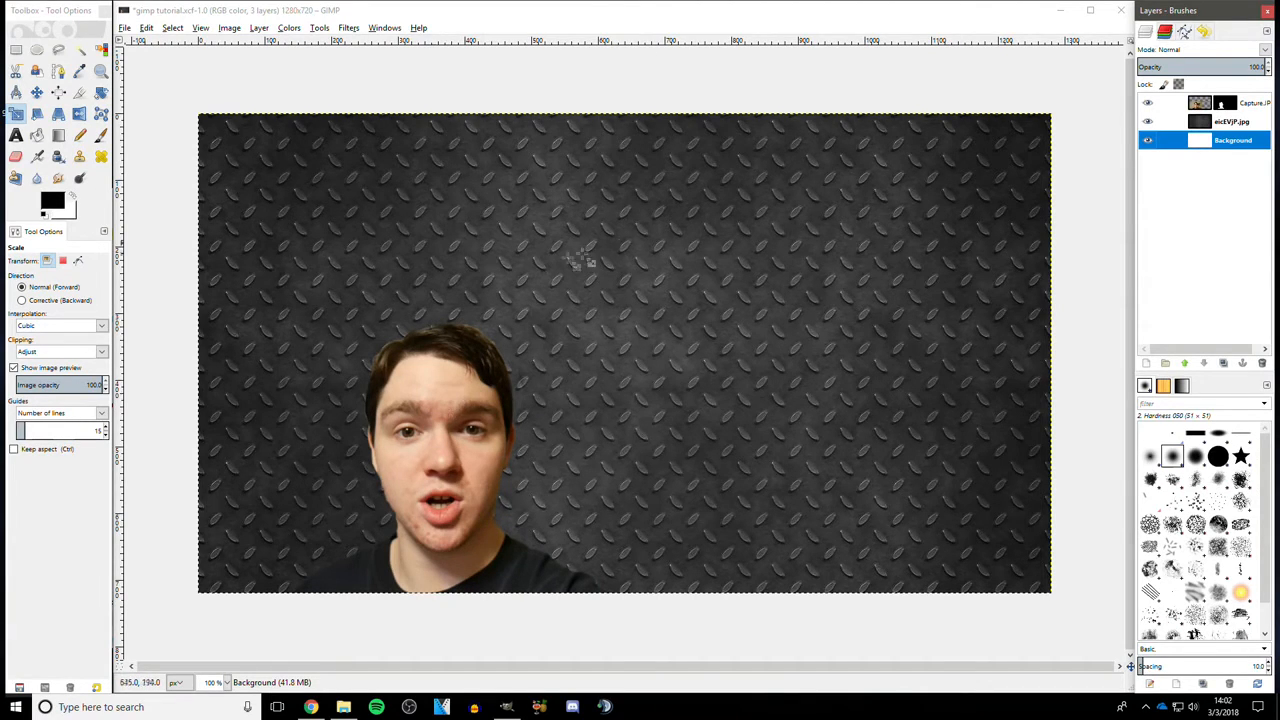
pyautogui.click(343, 707)
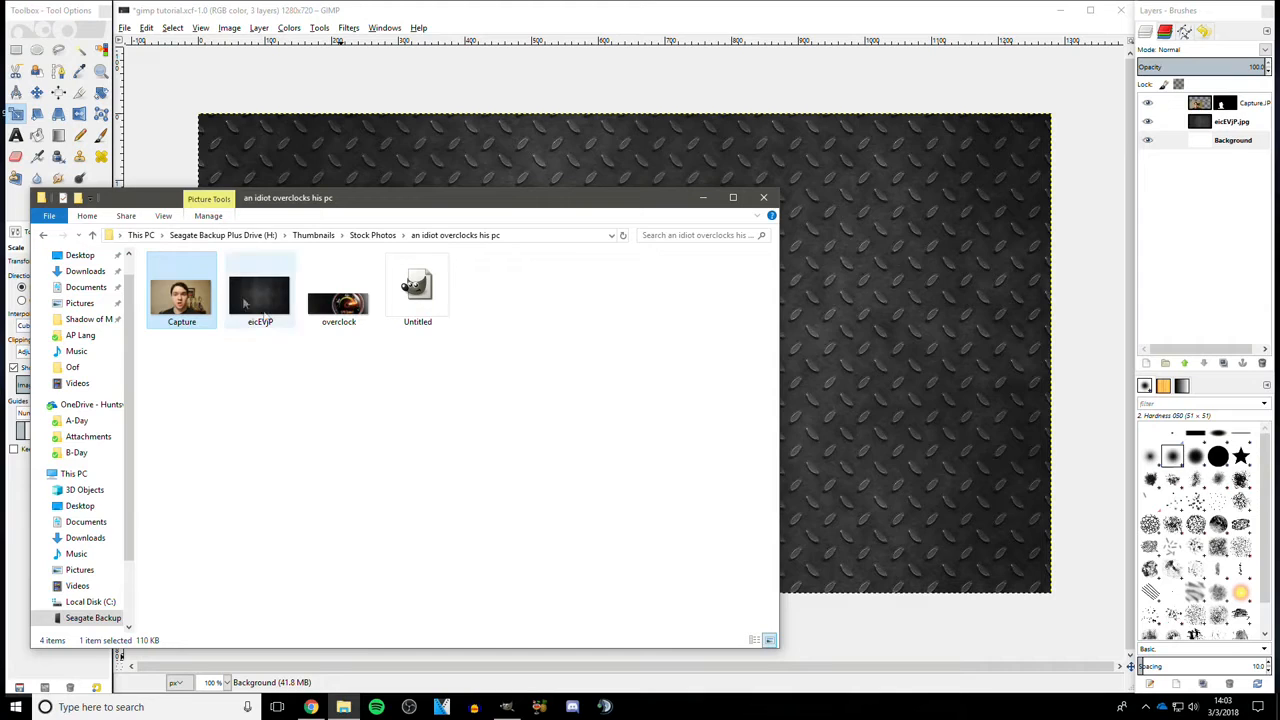
# - Drag the "overclock" stock photo from File Explorer into the GIMP image as a new layer and maximise the GIMP window
pyautogui.click(330, 322)
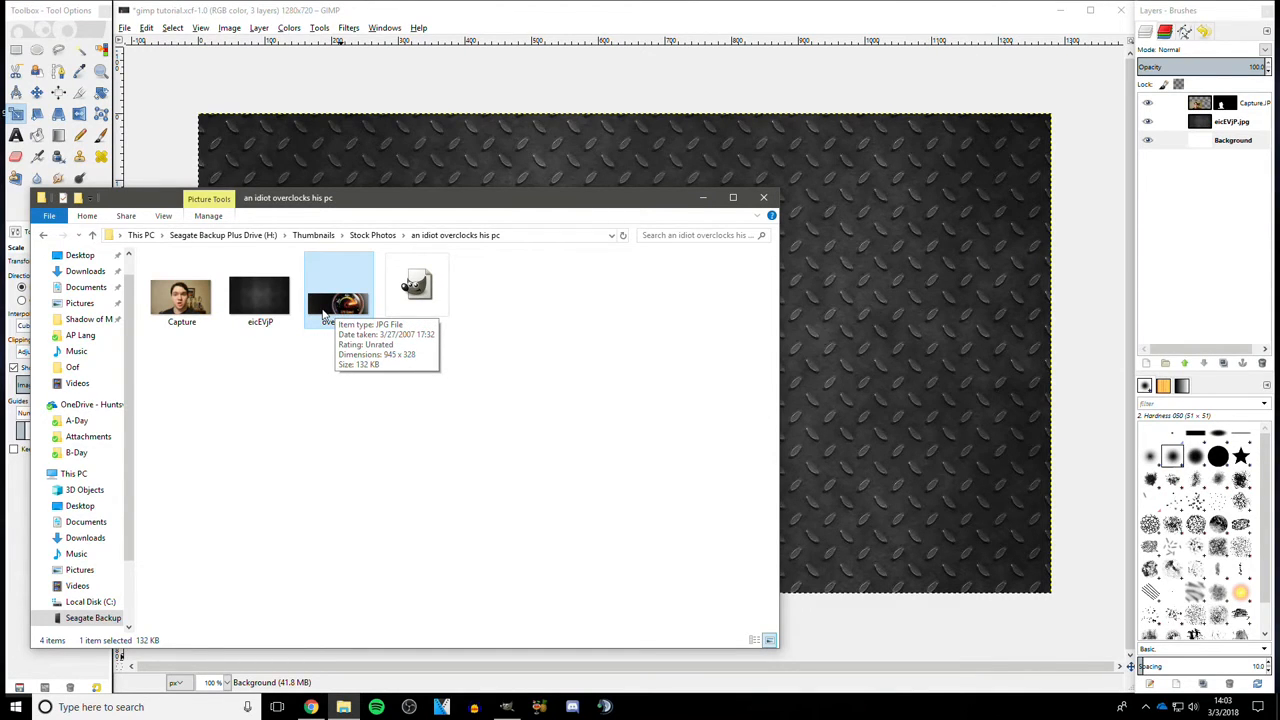
pyautogui.moveTo(322, 307); pyautogui.dragTo(790, 280)
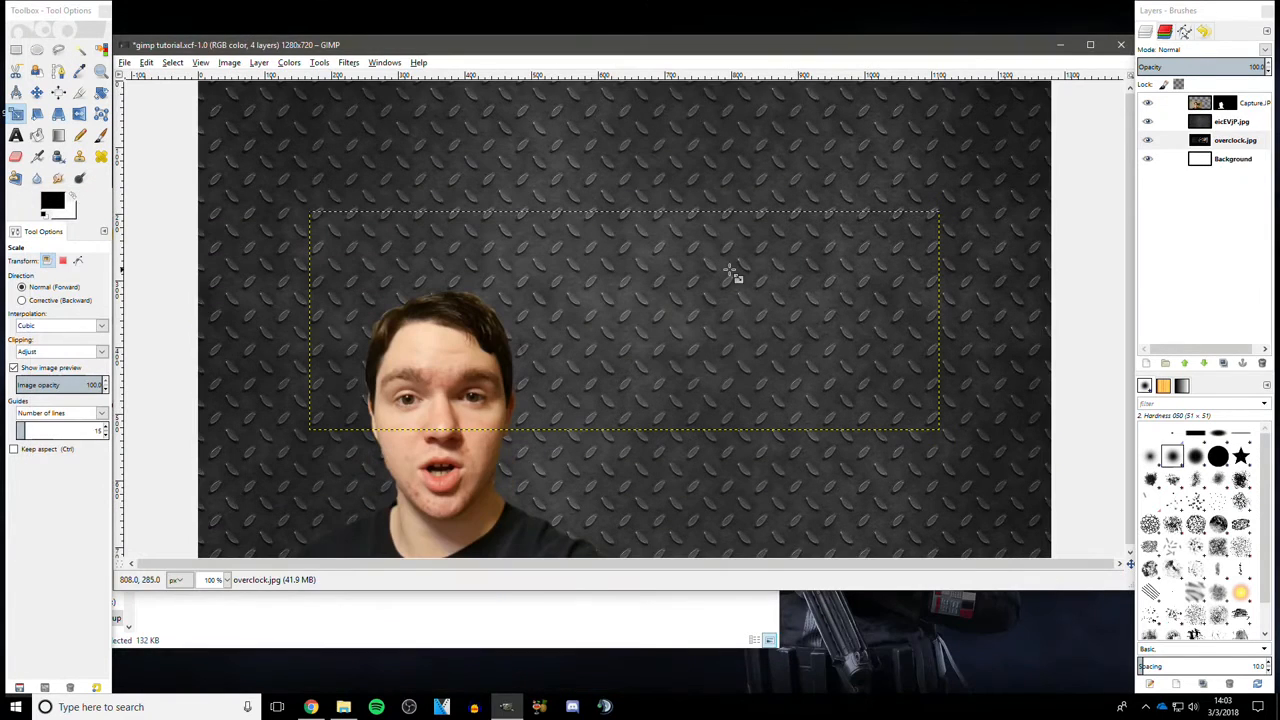
pyautogui.doubleClick(696, 35)
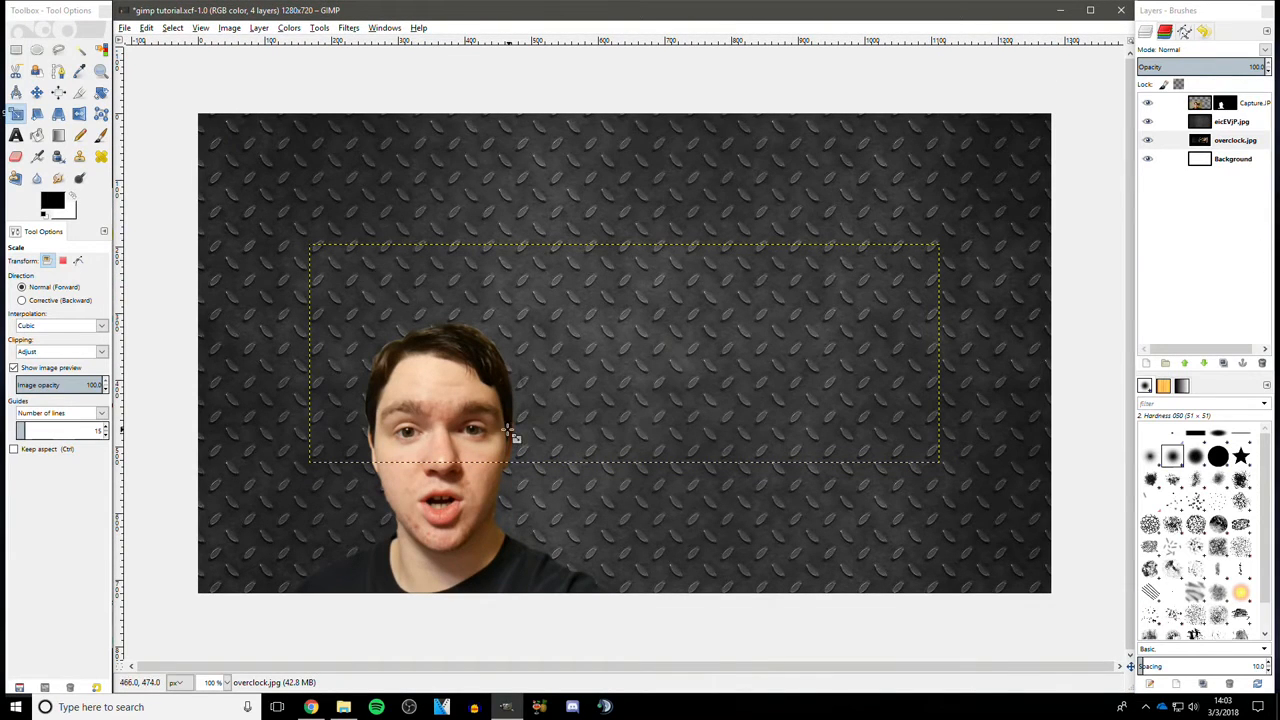
# - Raise the overclock.jpg layer to the top of the layer stack, above the Capture.JPG layer
pyautogui.click(1233, 141)
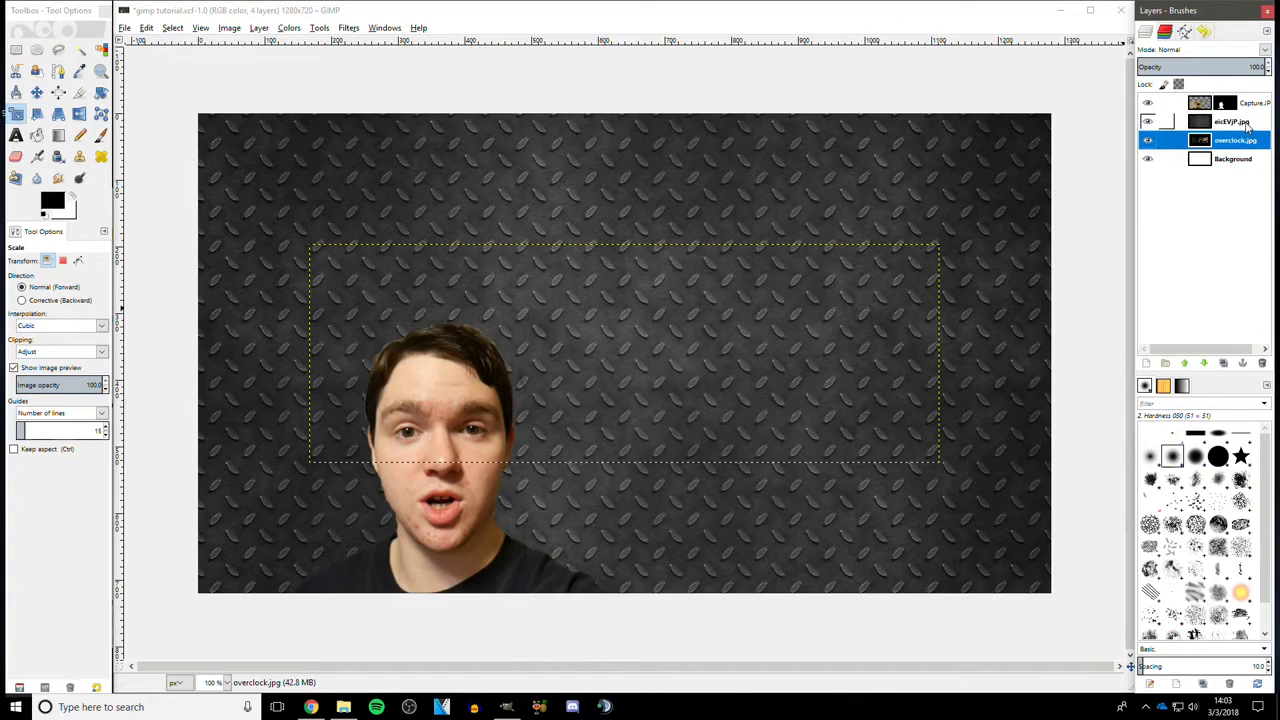
pyautogui.click(1247, 123)
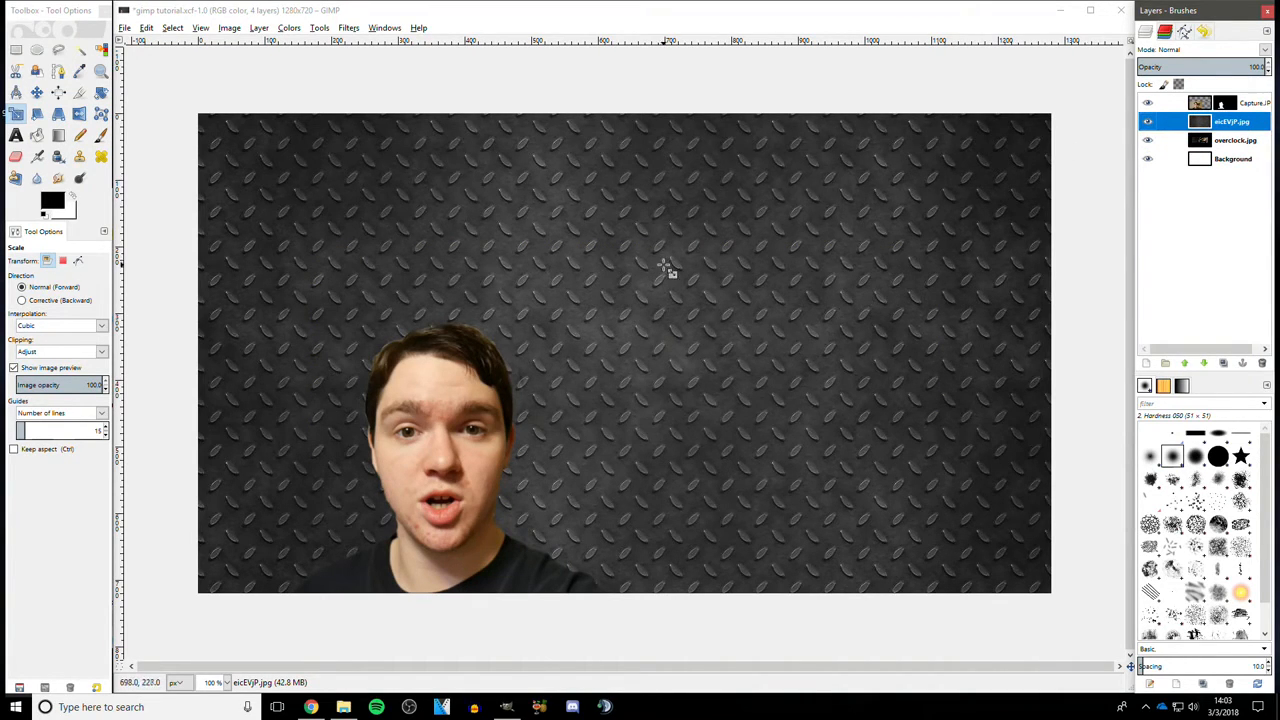
pyautogui.moveTo(1246, 142); pyautogui.dragTo(1246, 121)
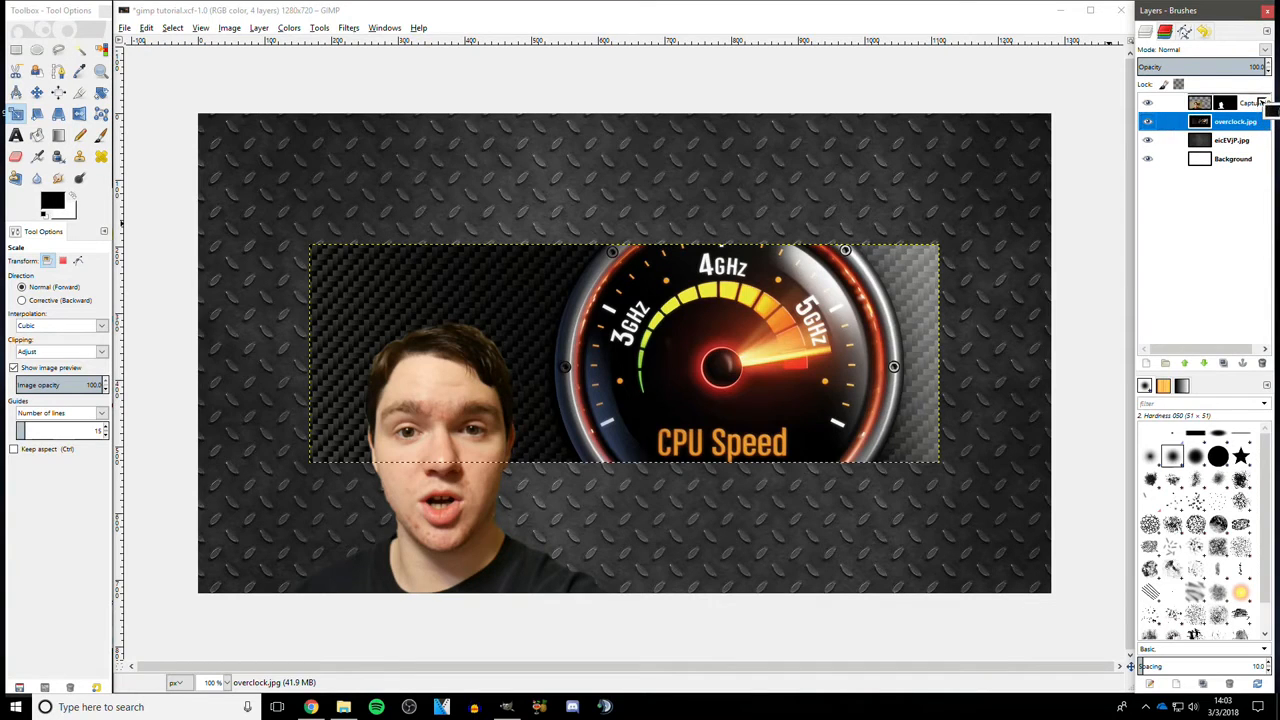
pyautogui.moveTo(1261, 102); pyautogui.dragTo(1260, 99)
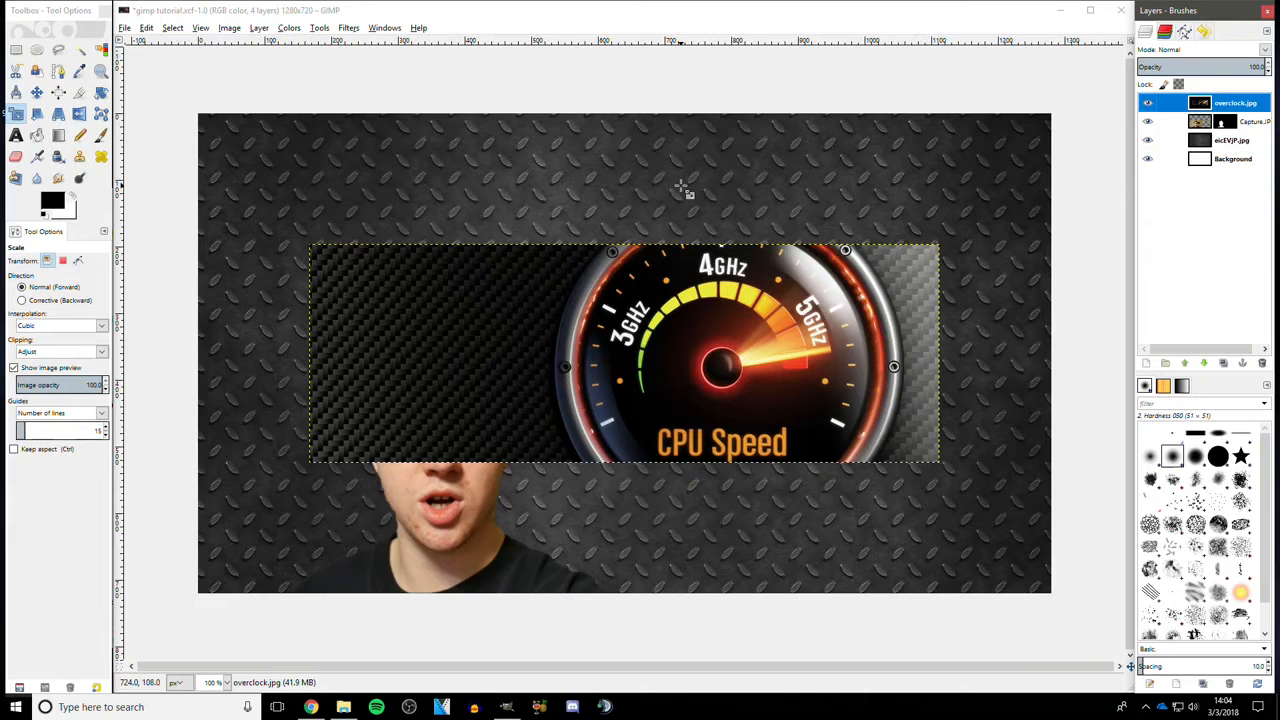
# - Move the overclock image up toward the canvas's top edge with the Move tool
pyautogui.click(36, 92)
pyautogui.moveTo(722, 345); pyautogui.dragTo(843, 238)
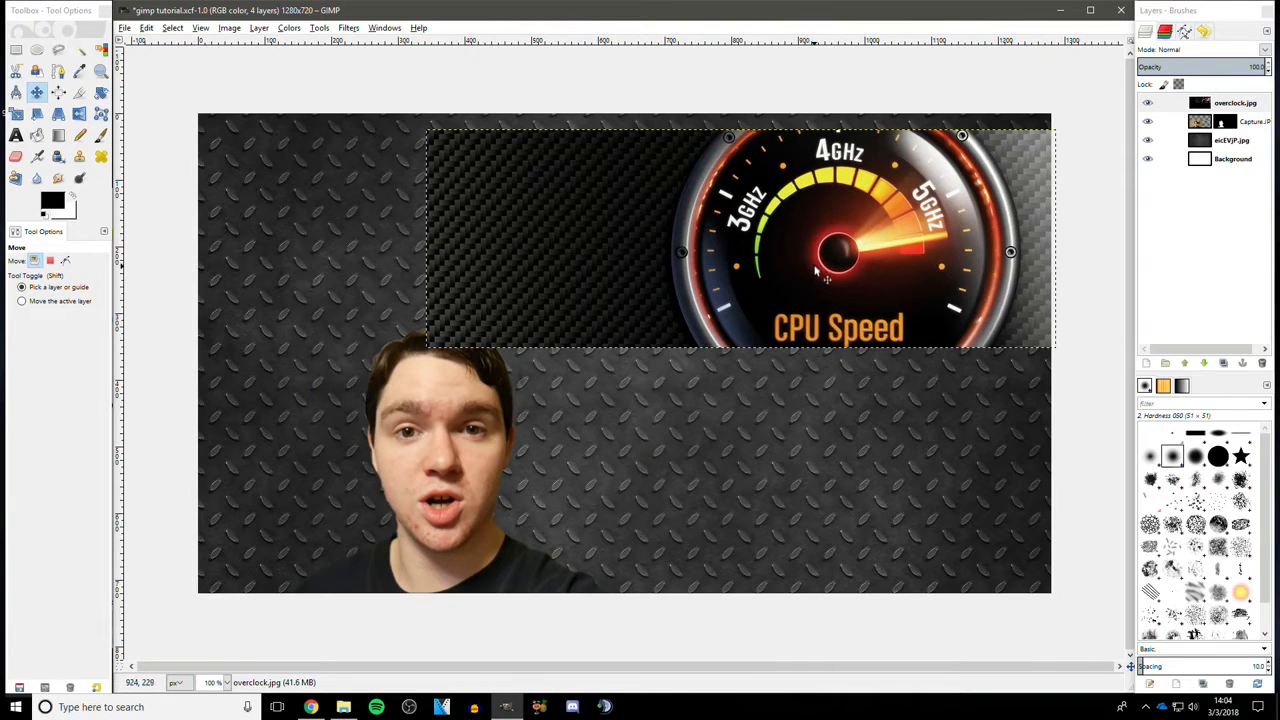
pyautogui.moveTo(816, 268); pyautogui.dragTo(749, 239)
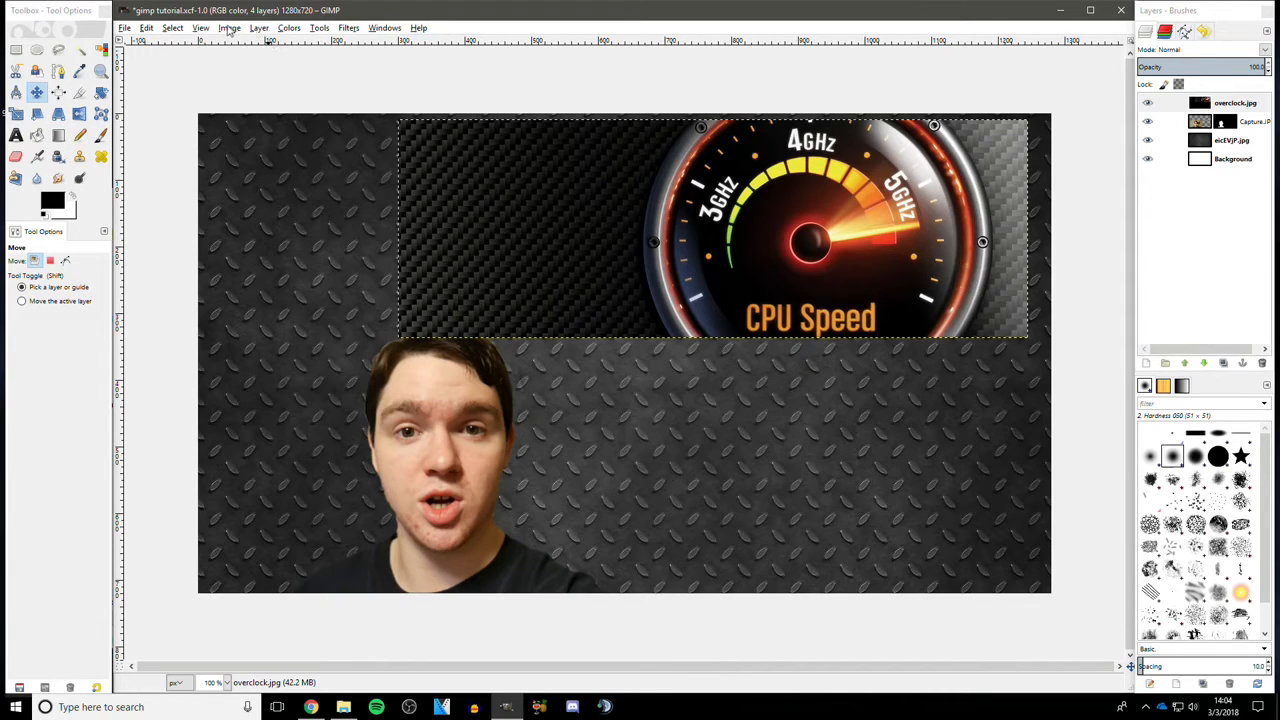
# - Add a layer mask to the overclock.jpg layer
pyautogui.click(258, 28)
pyautogui.click(490, 158)
pyautogui.click(637, 468)
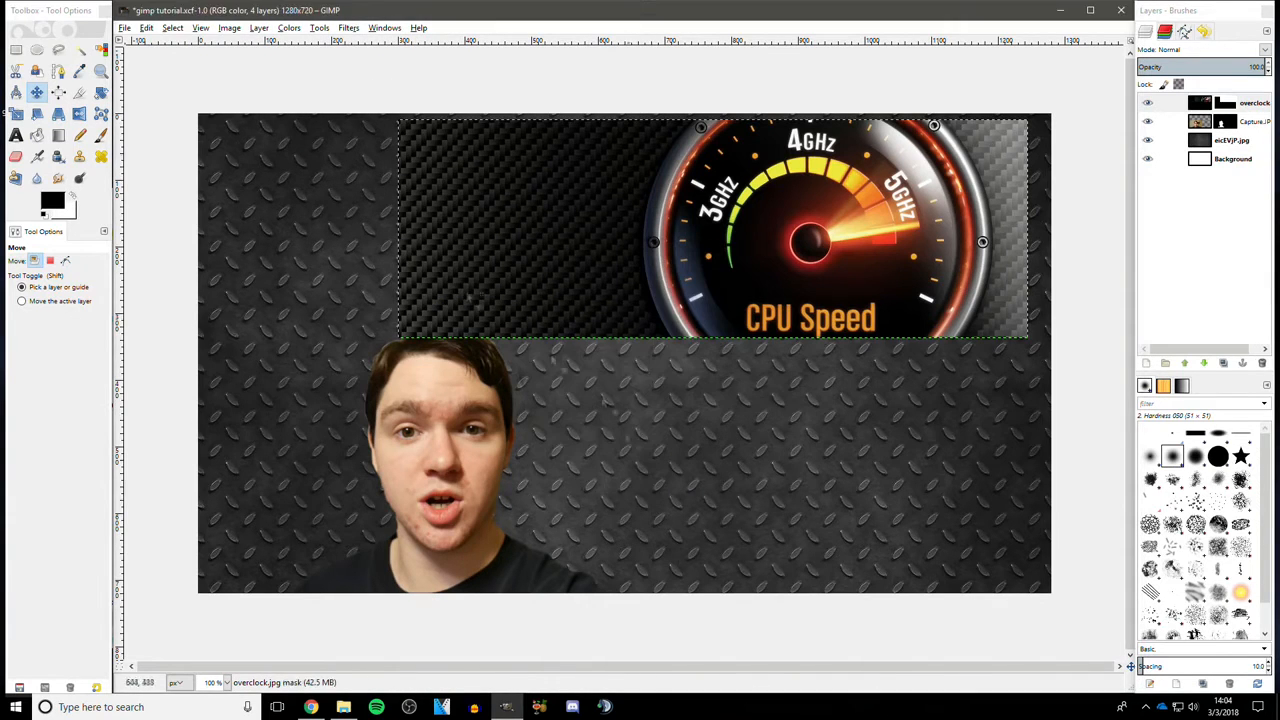
# - At 400% zoom, paint black on the overclock mask along the gauge's edge to hide the carbon-fibre background
pyautogui.click(101, 138)
pyautogui.click(227, 683)
pyautogui.click(217, 588)
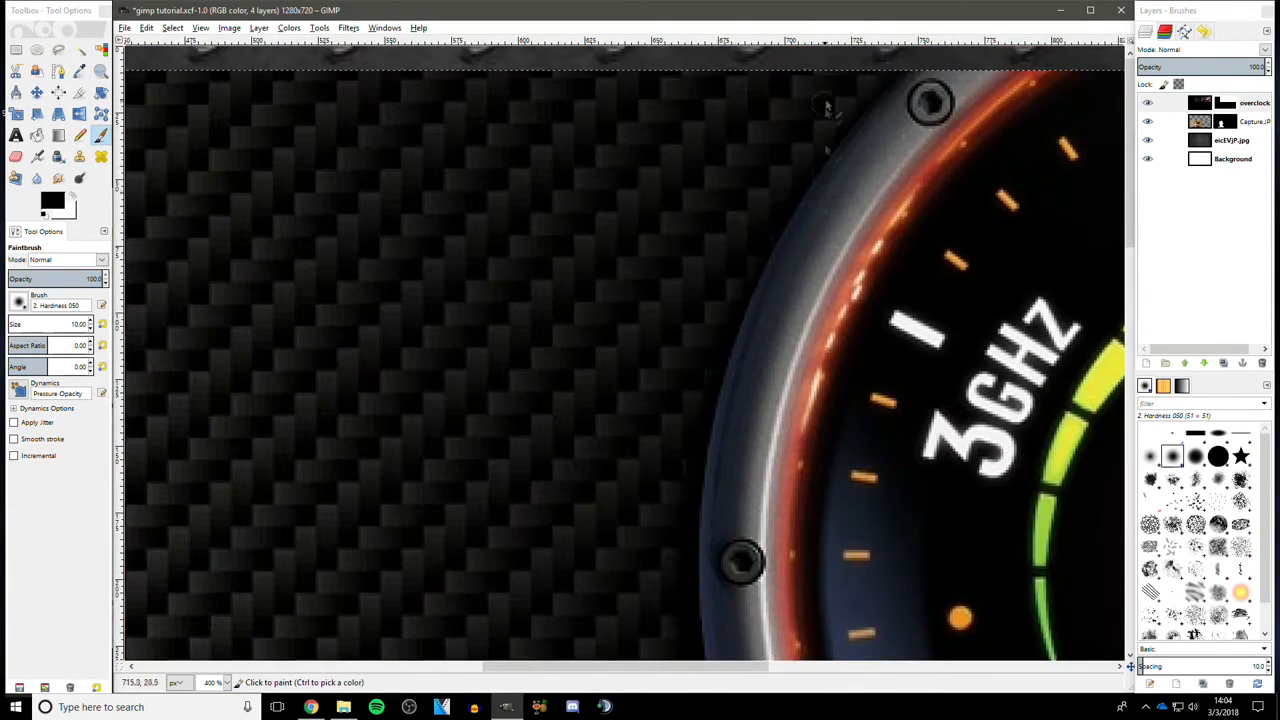
pyautogui.moveTo(726, 353)
pyautogui.mouseDown()
pyautogui.moveTo(687, 510)
pyautogui.moveTo(716, 352)
pyautogui.mouseUp()
pyautogui.scroll(-5, 720, 328)
pyautogui.moveTo(693, 188)
pyautogui.mouseDown()
pyautogui.moveTo(699, 382)
pyautogui.moveTo(687, 257)
pyautogui.moveTo(705, 341)
pyautogui.mouseUp()
pyautogui.scroll(-5, 706, 335)
pyautogui.moveTo(714, 124)
pyautogui.mouseDown()
pyautogui.moveTo(739, 222)
pyautogui.moveTo(812, 346)
pyautogui.moveTo(736, 199)
pyautogui.moveTo(708, 169)
pyautogui.mouseUp()
pyautogui.scroll(4, 694, 300)
pyautogui.moveTo(650, 666); pyautogui.dragTo(995, 666)
pyautogui.moveTo(705, 85)
pyautogui.mouseDown()
pyautogui.moveTo(815, 225)
pyautogui.moveTo(888, 430)
pyautogui.mouseUp()
pyautogui.scroll(-1, 889, 425)
pyautogui.moveTo(889, 255); pyautogui.dragTo(907, 515)
pyautogui.scroll(-2, 907, 515)
pyautogui.moveTo(905, 134)
pyautogui.mouseDown()
pyautogui.moveTo(832, 424)
pyautogui.moveTo(835, 410)
pyautogui.moveTo(797, 460)
pyautogui.mouseUp()
pyautogui.scroll(3, 972, 220)
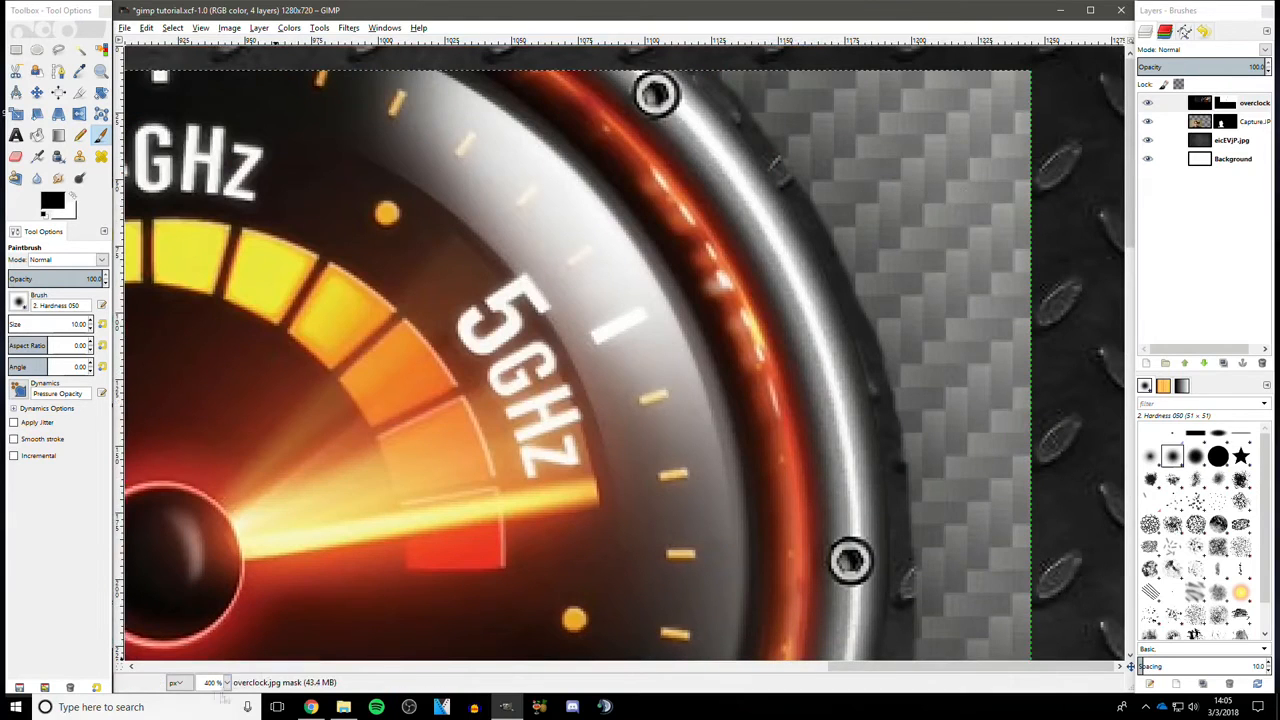
# - Return to 100% zoom, set the brush size to 40, and paint out the remaining carbon-fibre area left of the gauge
pyautogui.click(227, 684)
pyautogui.click(213, 620)
pyautogui.click(78, 325)
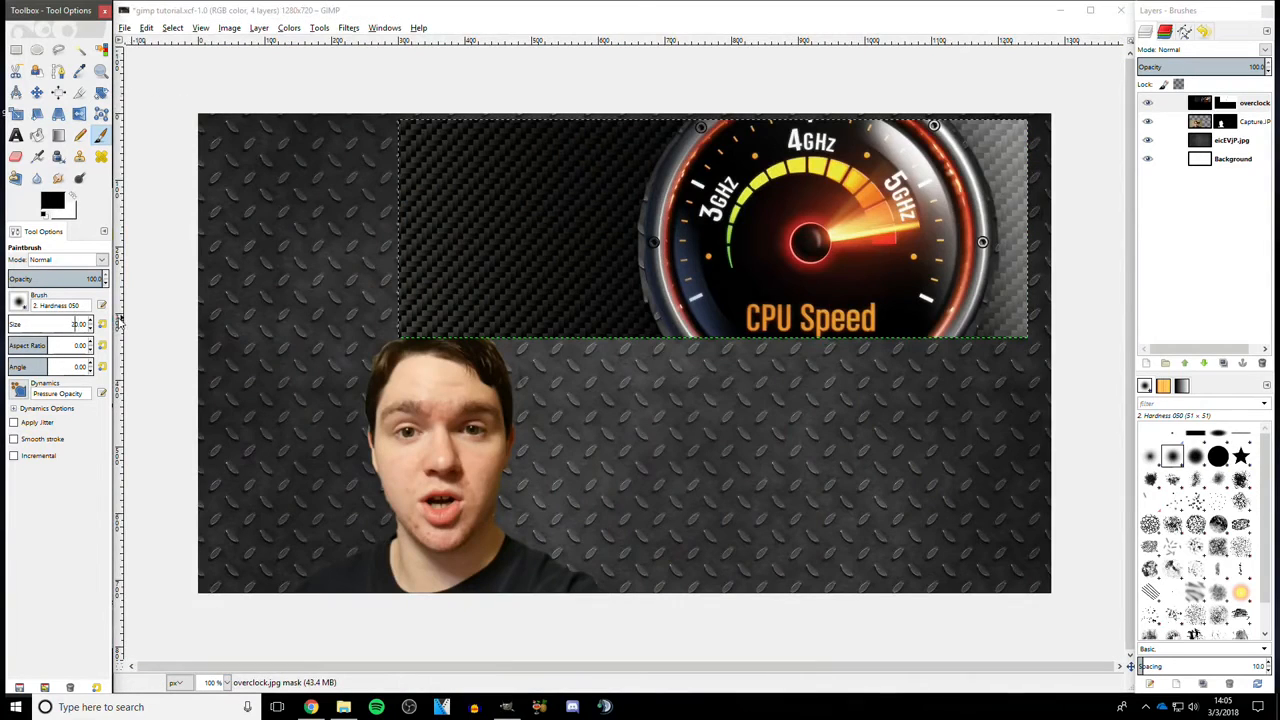
pyautogui.moveTo(522, 161); pyautogui.dragTo(404, 298)
pyautogui.click(75, 324)
pyautogui.press('BackSpace')
pyautogui.write('4')
pyautogui.moveTo(505, 143)
pyautogui.mouseDown()
pyautogui.moveTo(390, 209)
pyautogui.moveTo(535, 335)
pyautogui.moveTo(465, 175)
pyautogui.moveTo(495, 125)
pyautogui.moveTo(660, 137)
pyautogui.moveTo(467, 245)
pyautogui.moveTo(625, 330)
pyautogui.moveTo(500, 290)
pyautogui.moveTo(531, 126)
pyautogui.moveTo(485, 312)
pyautogui.moveTo(549, 290)
pyautogui.moveTo(580, 170)
pyautogui.moveTo(648, 125)
pyautogui.moveTo(604, 215)
pyautogui.moveTo(665, 125)
pyautogui.moveTo(620, 340)
pyautogui.moveTo(645, 312)
pyautogui.moveTo(647, 155)
pyautogui.mouseUp()
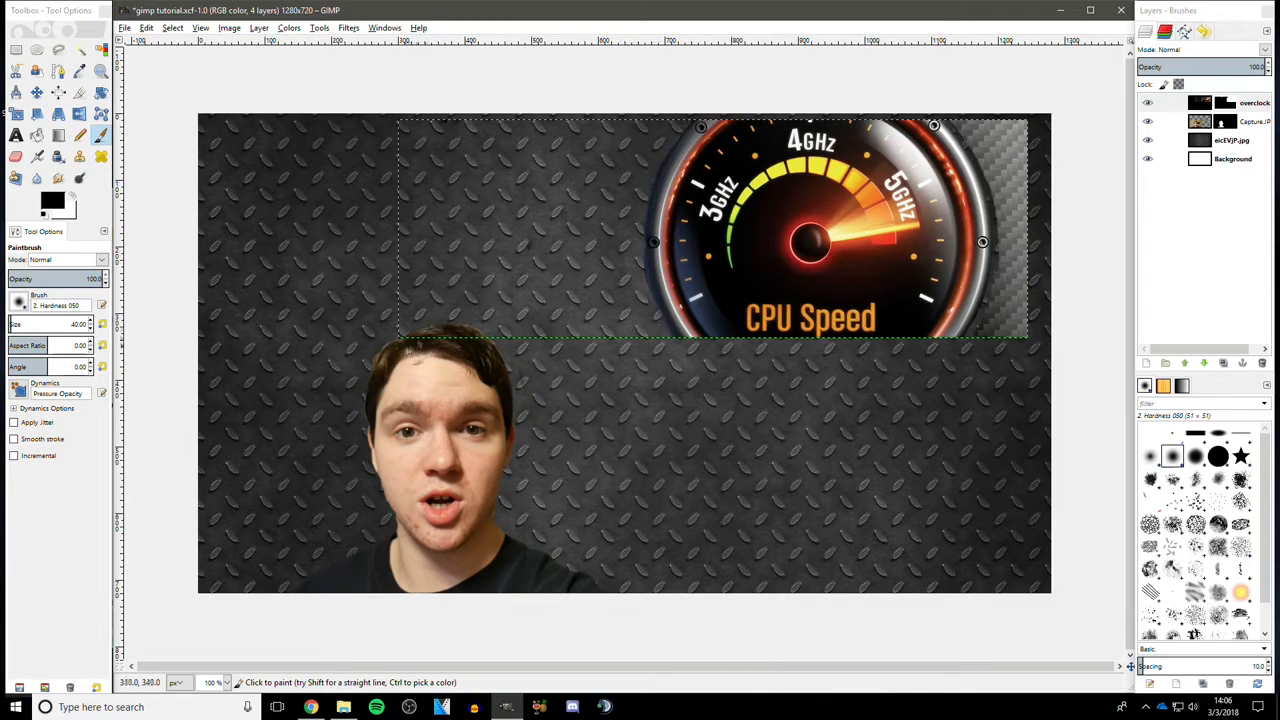
pyautogui.moveTo(976, 127)
pyautogui.mouseDown()
pyautogui.moveTo(1010, 132)
pyautogui.moveTo(988, 330)
pyautogui.moveTo(1015, 300)
pyautogui.moveTo(1028, 95)
pyautogui.moveTo(978, 132)
pyautogui.mouseUp()
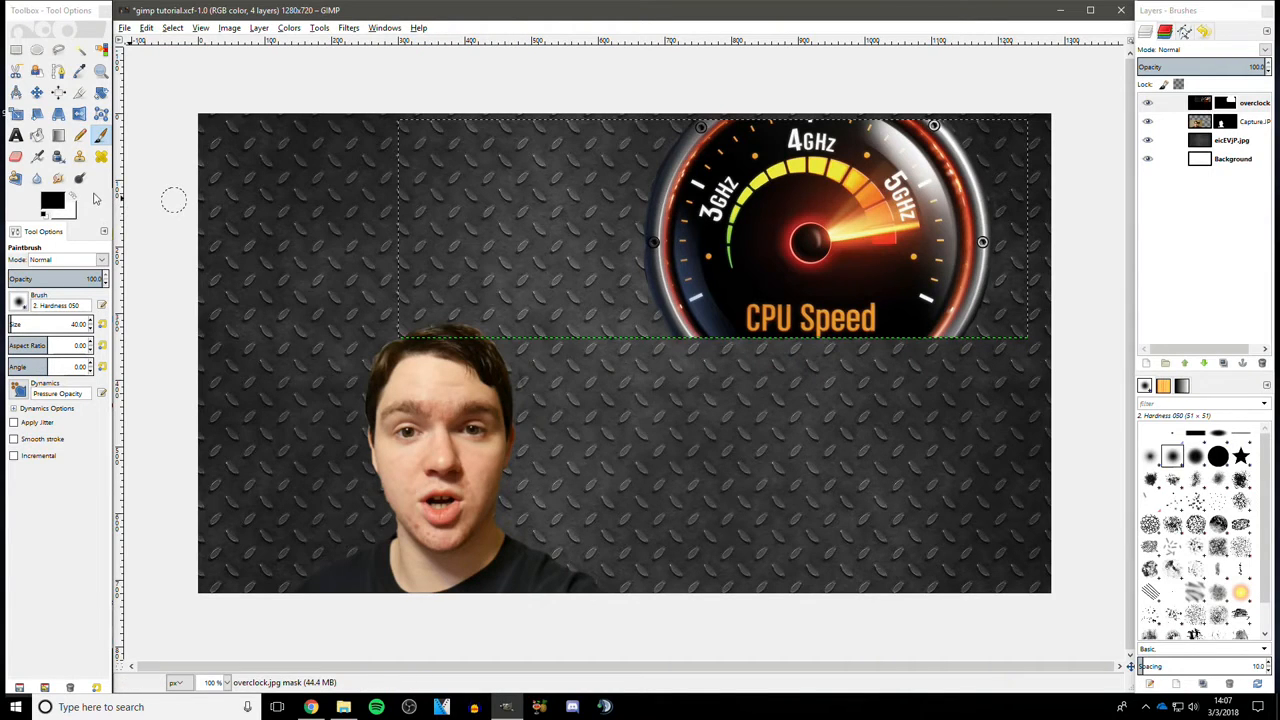
# - Rotate the overclock gauge layer by -53.33 degrees with the Rotate tool
pyautogui.click(259, 27)
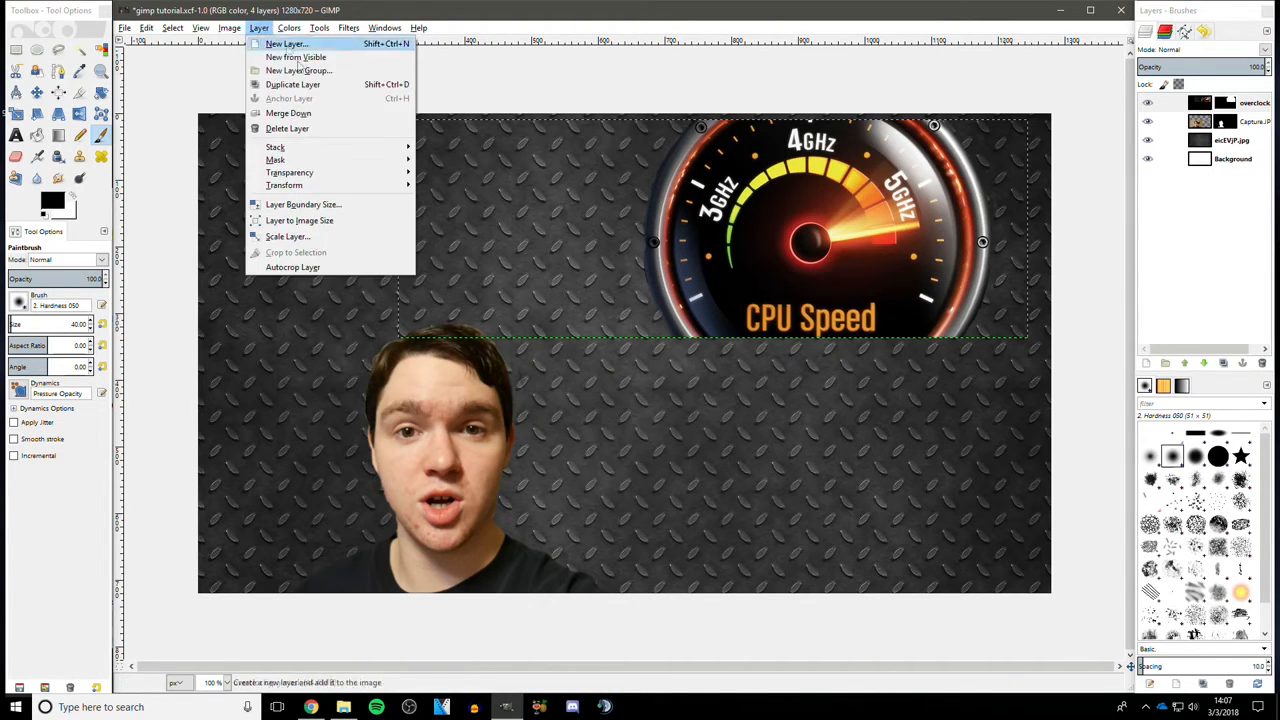
pyautogui.click(484, 228)
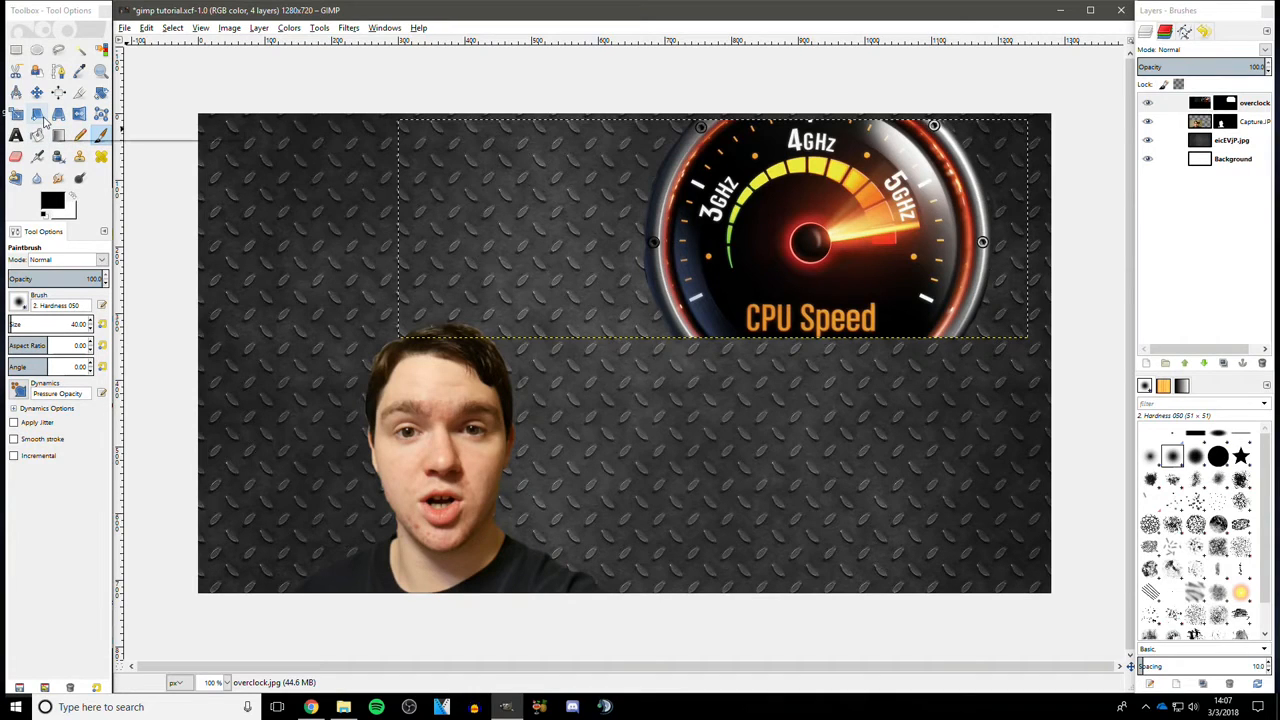
pyautogui.click(101, 92)
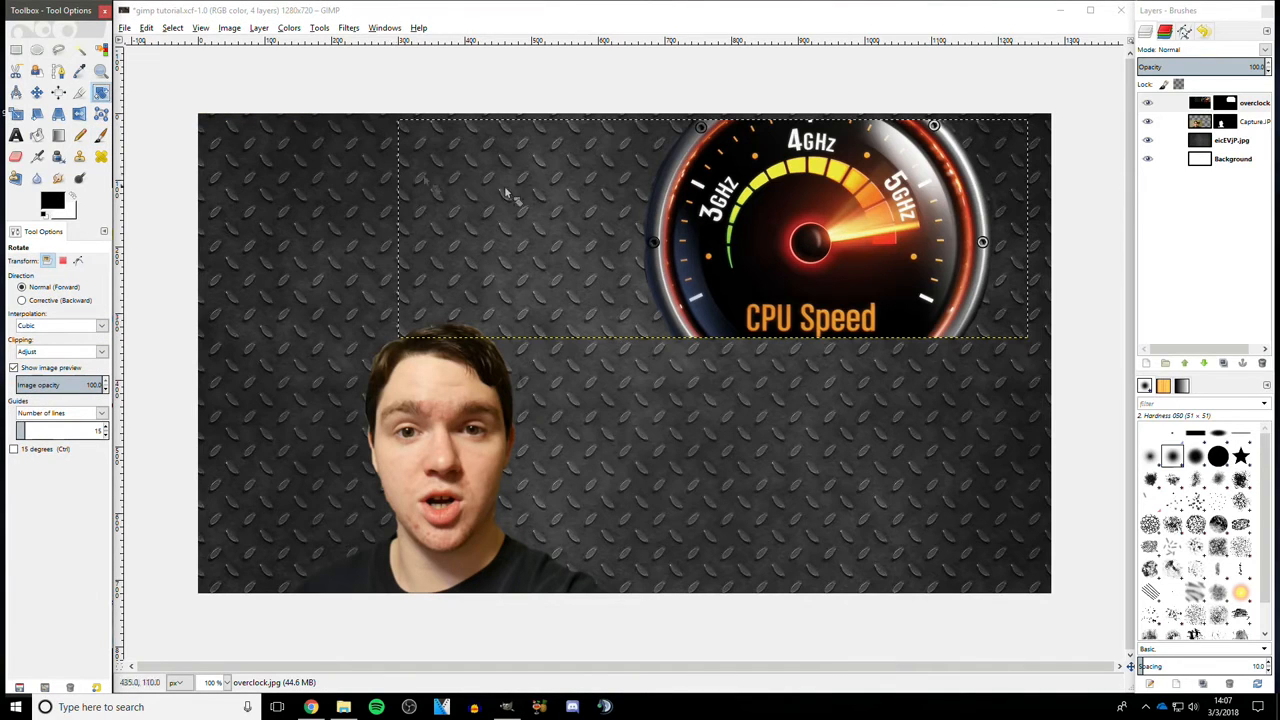
pyautogui.click(616, 205)
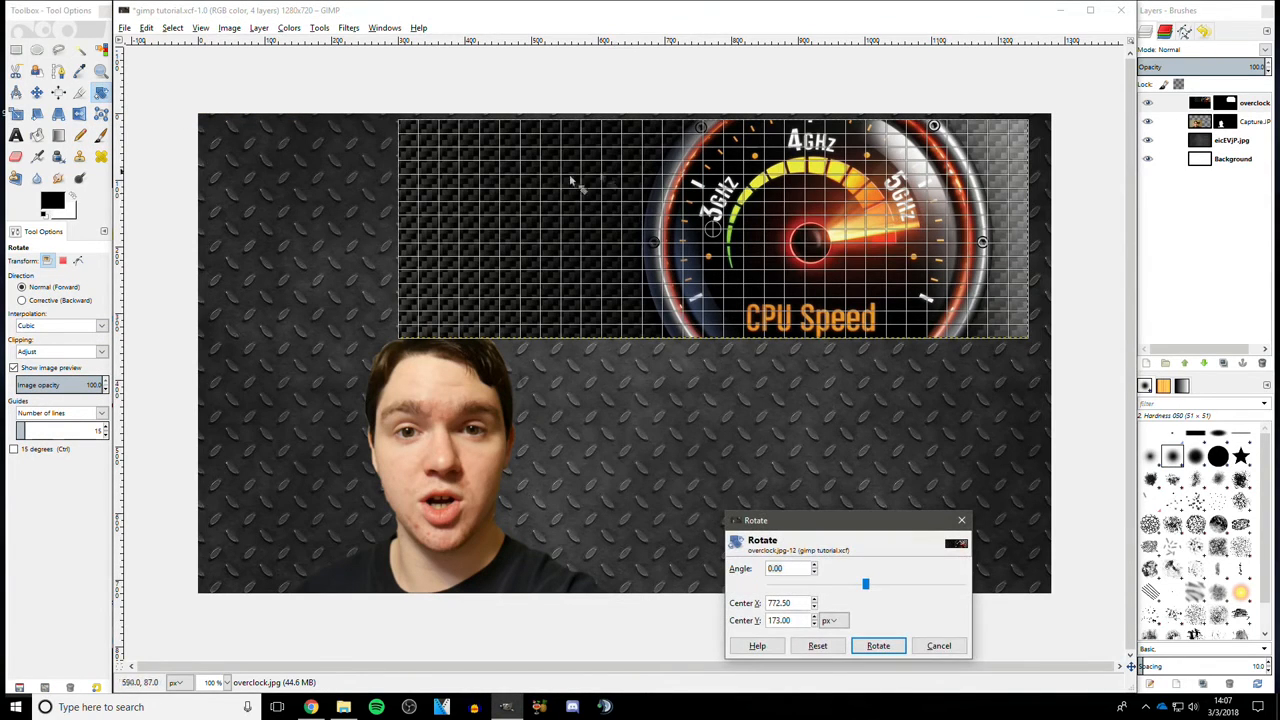
pyautogui.moveTo(441, 163); pyautogui.dragTo(556, 373)
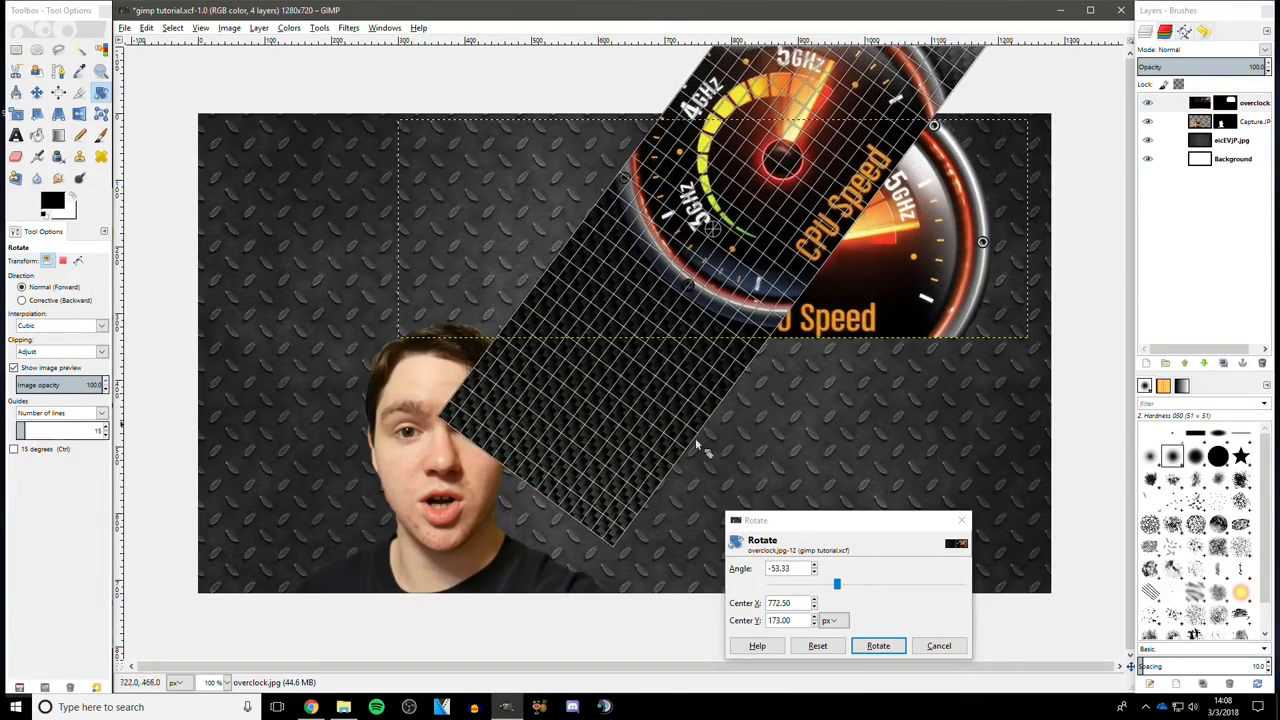
pyautogui.click(878, 645)
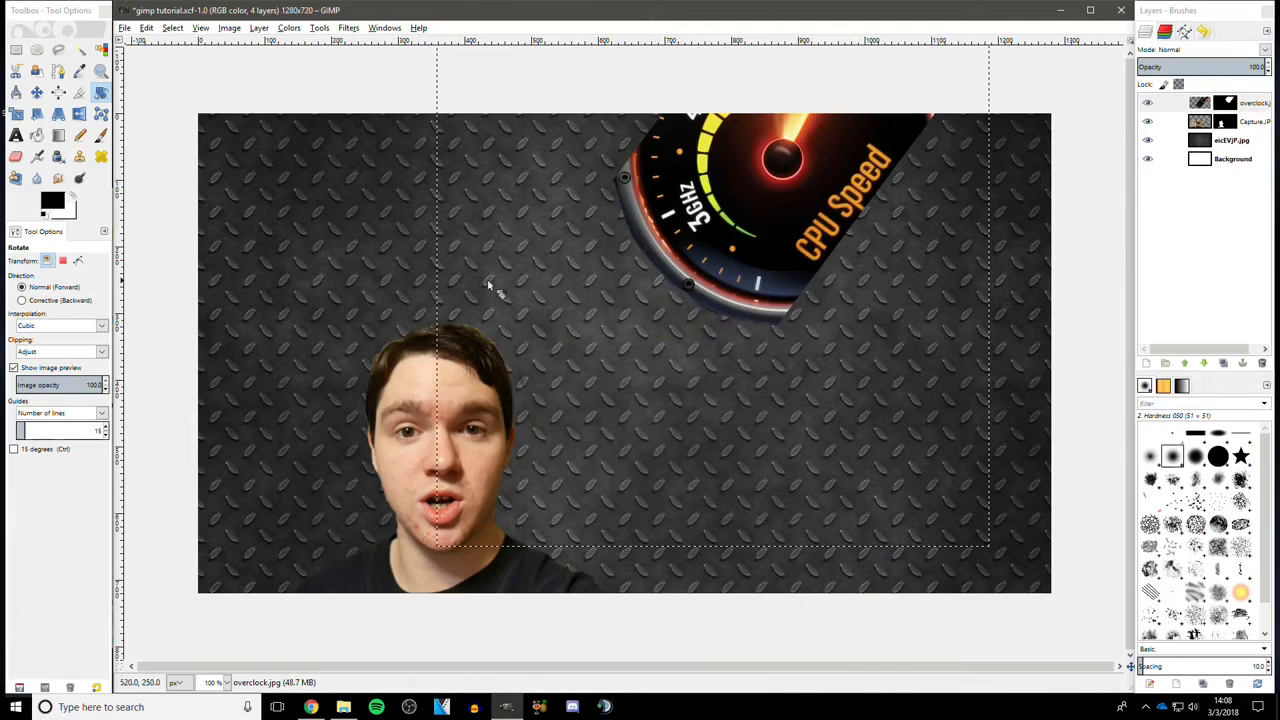
# - Move the rotated gauge toward the canvas's top-right corner
pyautogui.click(36, 92)
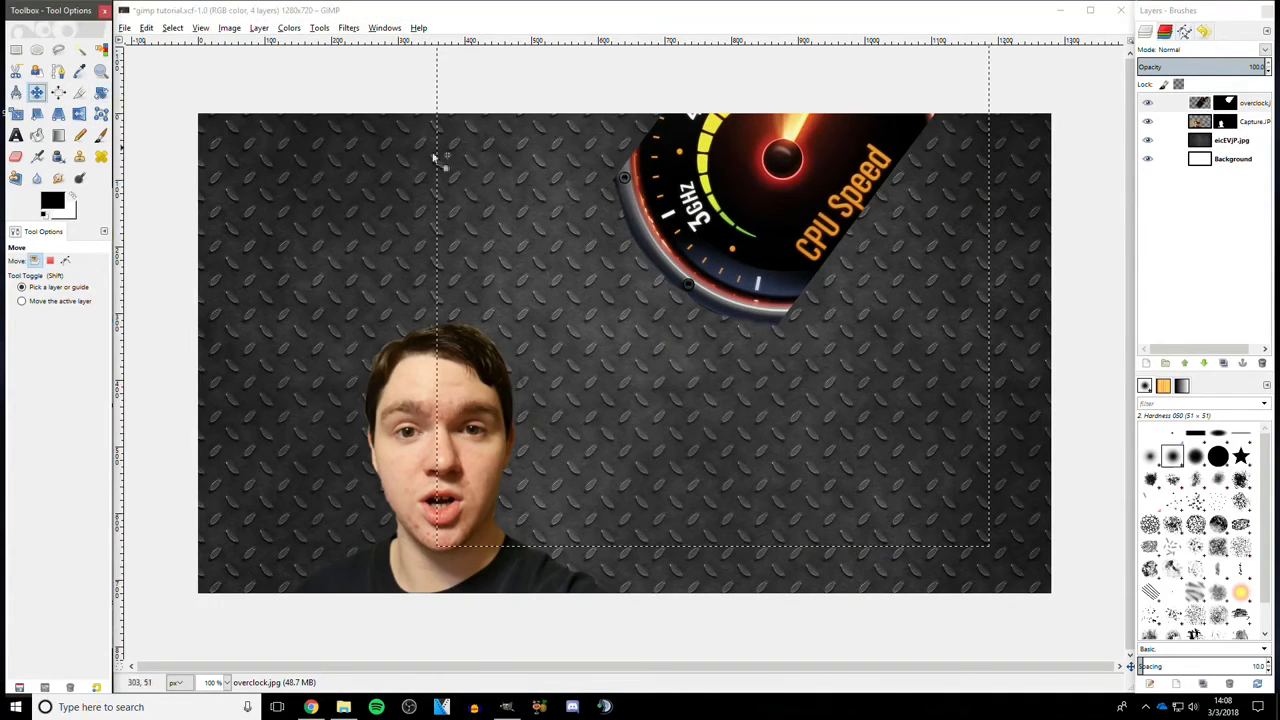
pyautogui.moveTo(716, 198); pyautogui.dragTo(860, 315)
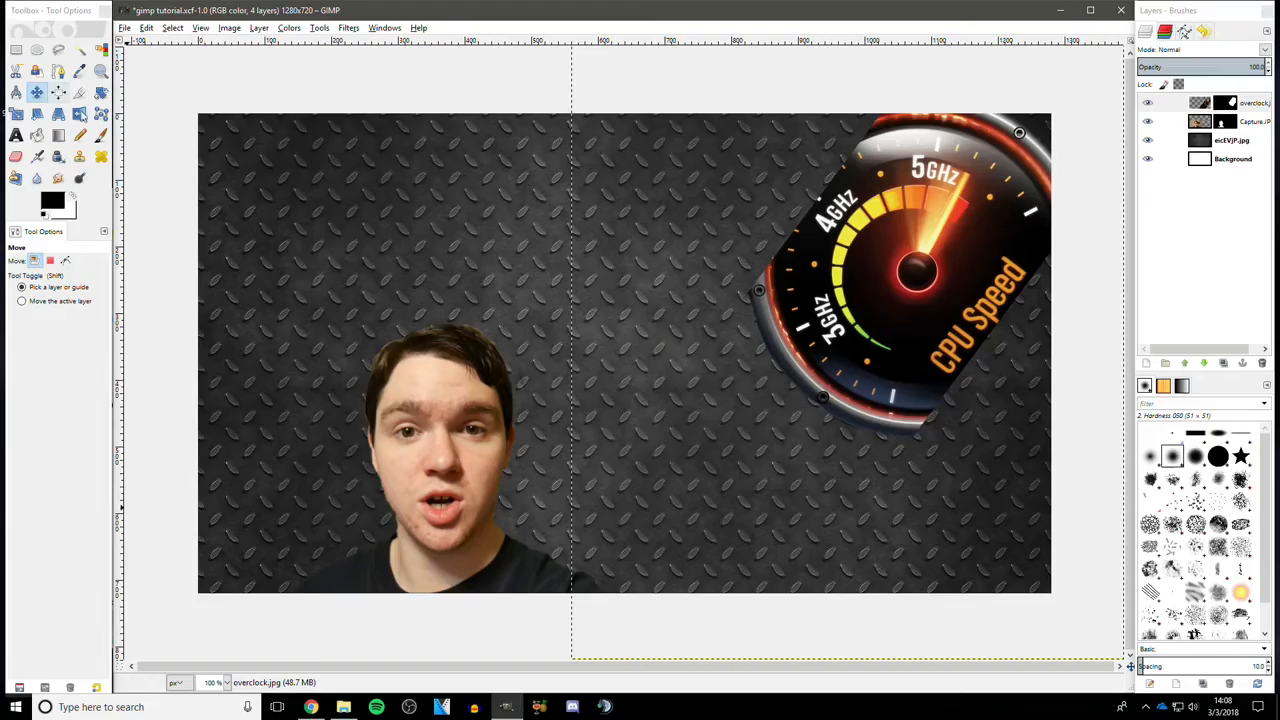
# - Rotate the gauge layer back partway to reduce its tilt
pyautogui.click(101, 93)
pyautogui.click(828, 390)
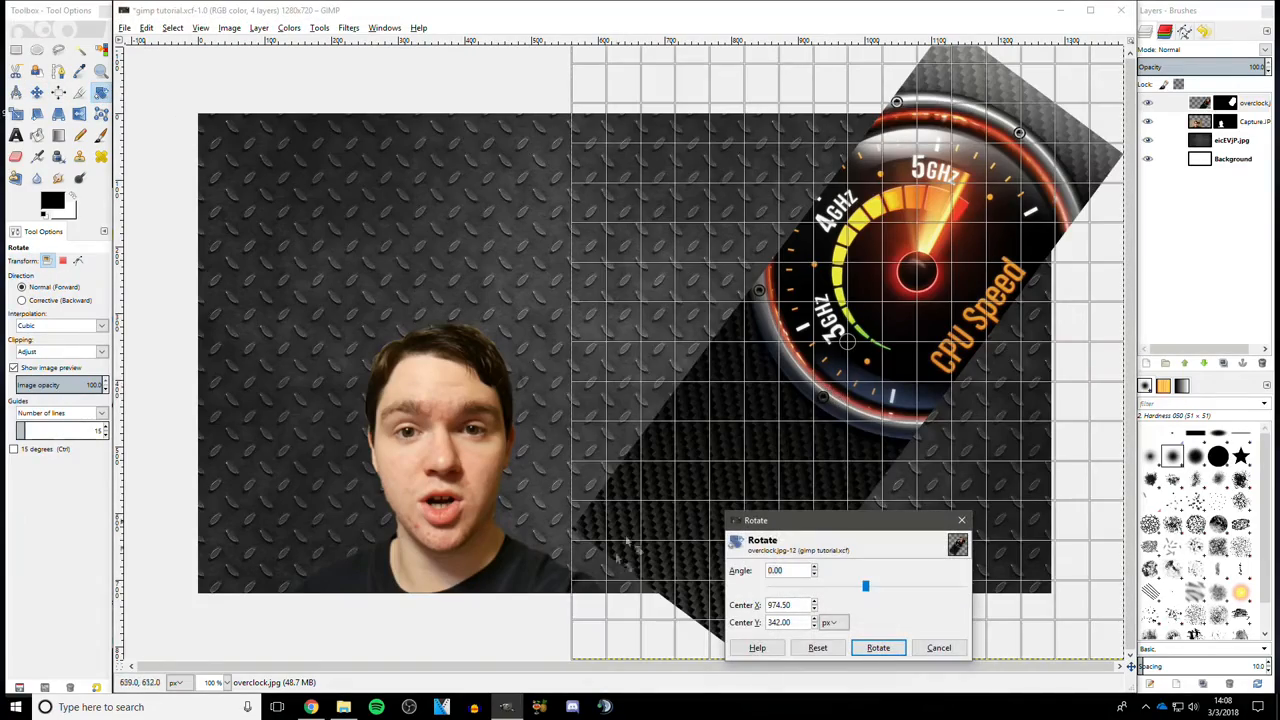
pyautogui.moveTo(632, 463); pyautogui.dragTo(605, 358)
pyautogui.click(876, 647)
# - Move the gauge up into the top-right corner and rotate it slightly further toward level
pyautogui.click(38, 91)
pyautogui.moveTo(955, 298); pyautogui.dragTo(924, 217)
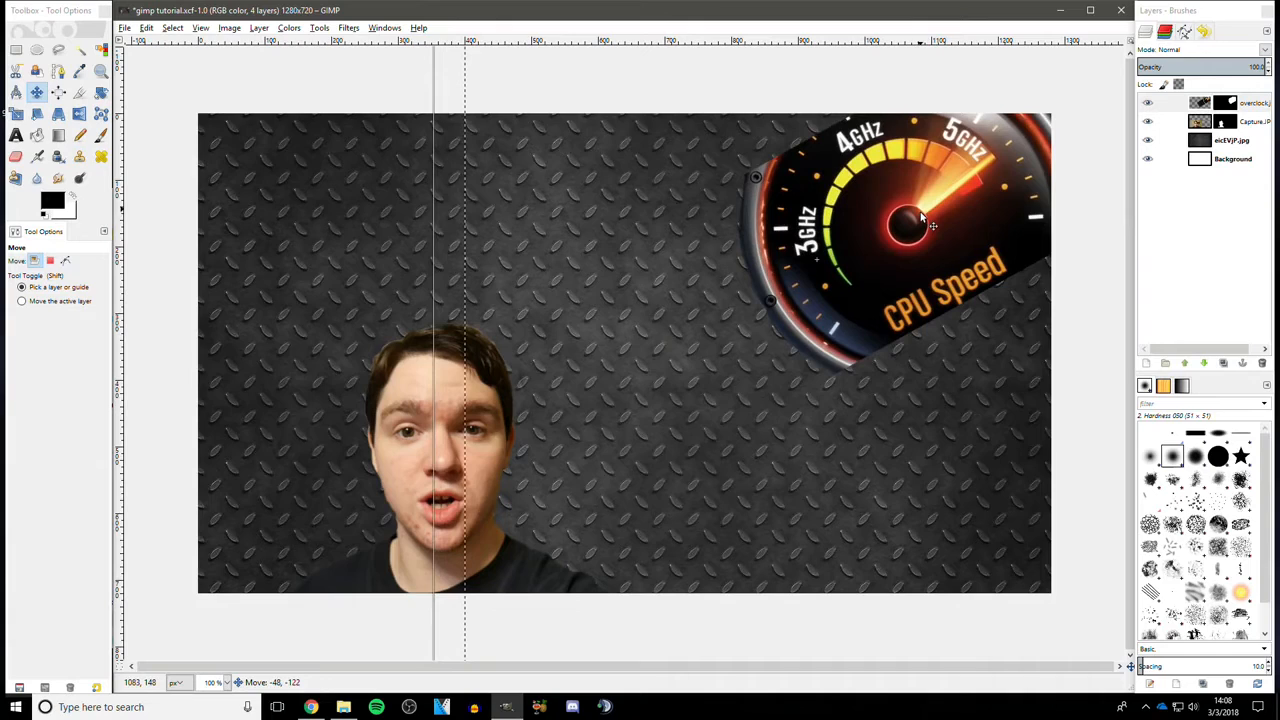
pyautogui.click(101, 92)
pyautogui.moveTo(752, 507); pyautogui.dragTo(727, 500)
pyautogui.click(877, 646)
pyautogui.press('m')
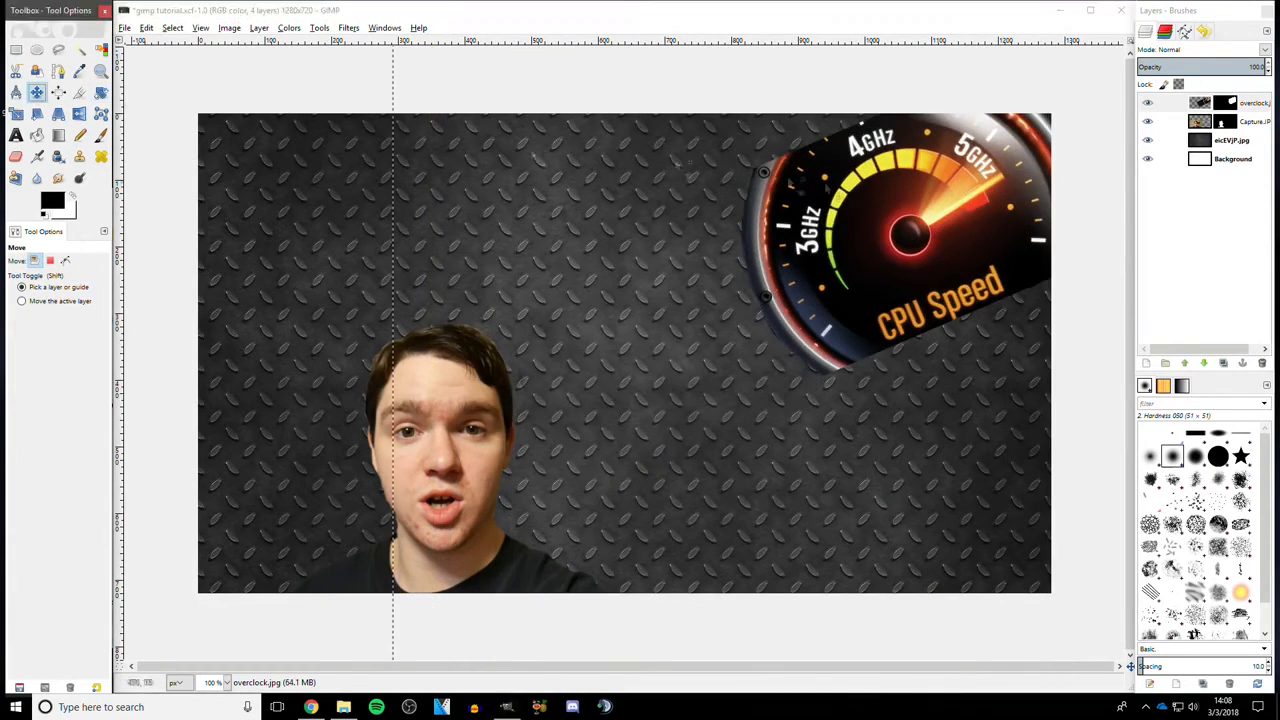
# - Select the Capture.JPG photo layer and move the person slightly to the left
pyautogui.click(1235, 140)
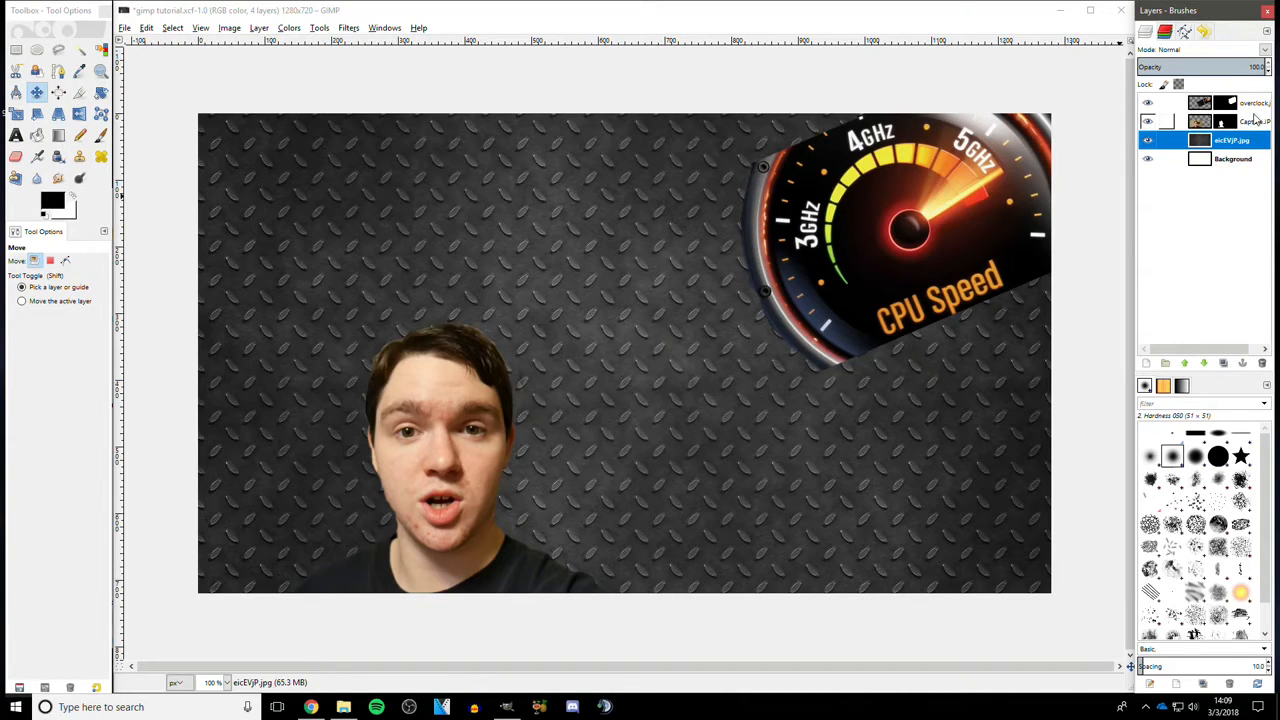
pyautogui.click(1254, 121)
pyautogui.moveTo(447, 386); pyautogui.dragTo(388, 385)
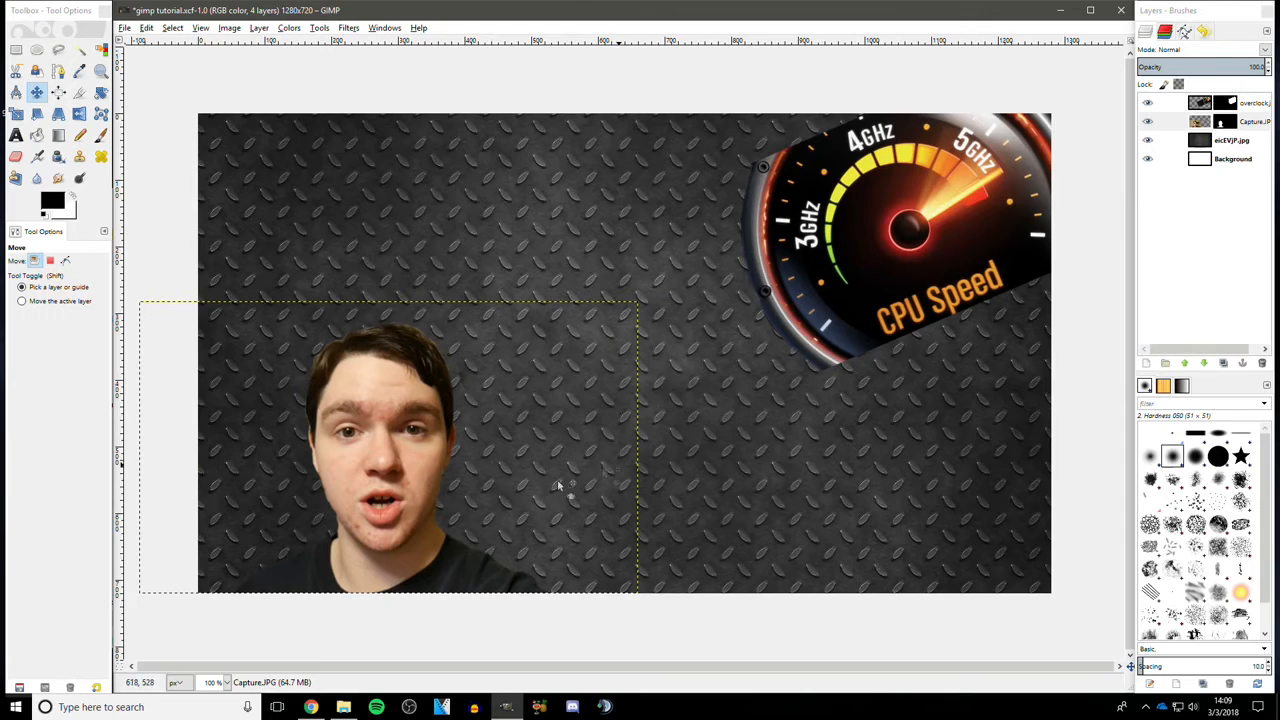
# - Scale the overclock gauge layer to 1329 × 1350 pixels by its bottom-left corner
pyautogui.click(1228, 145)
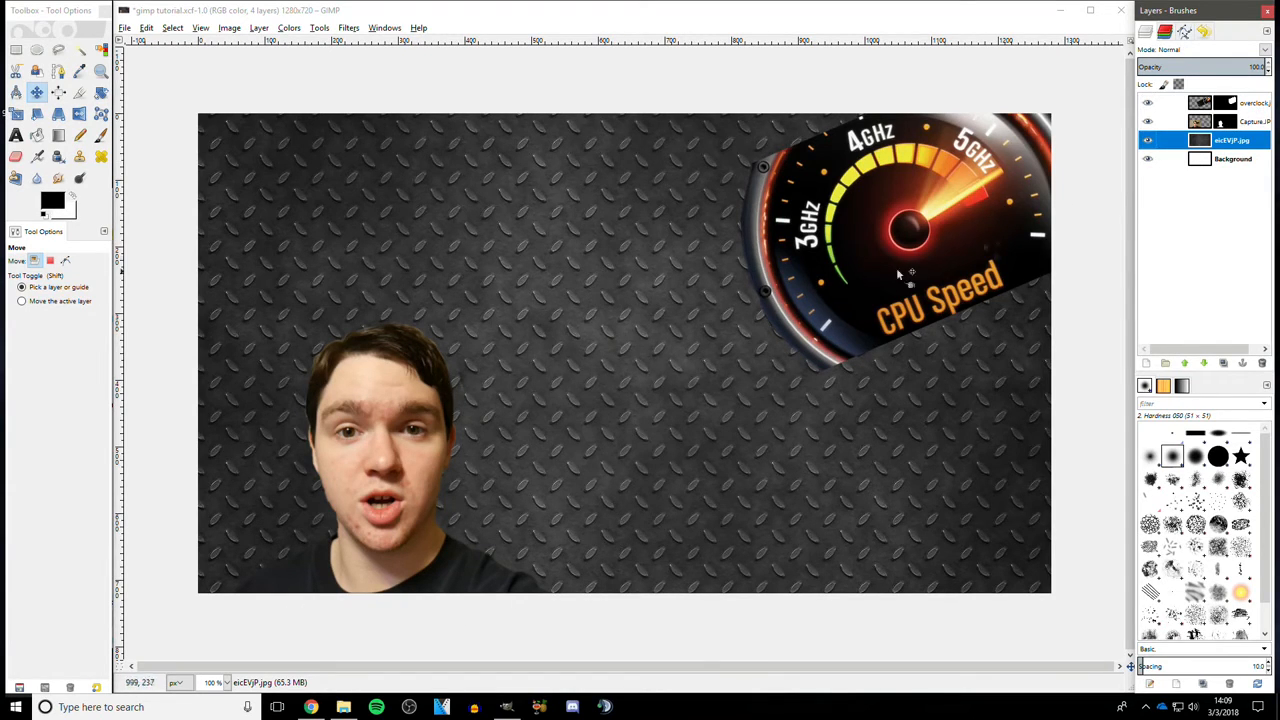
pyautogui.click(955, 240)
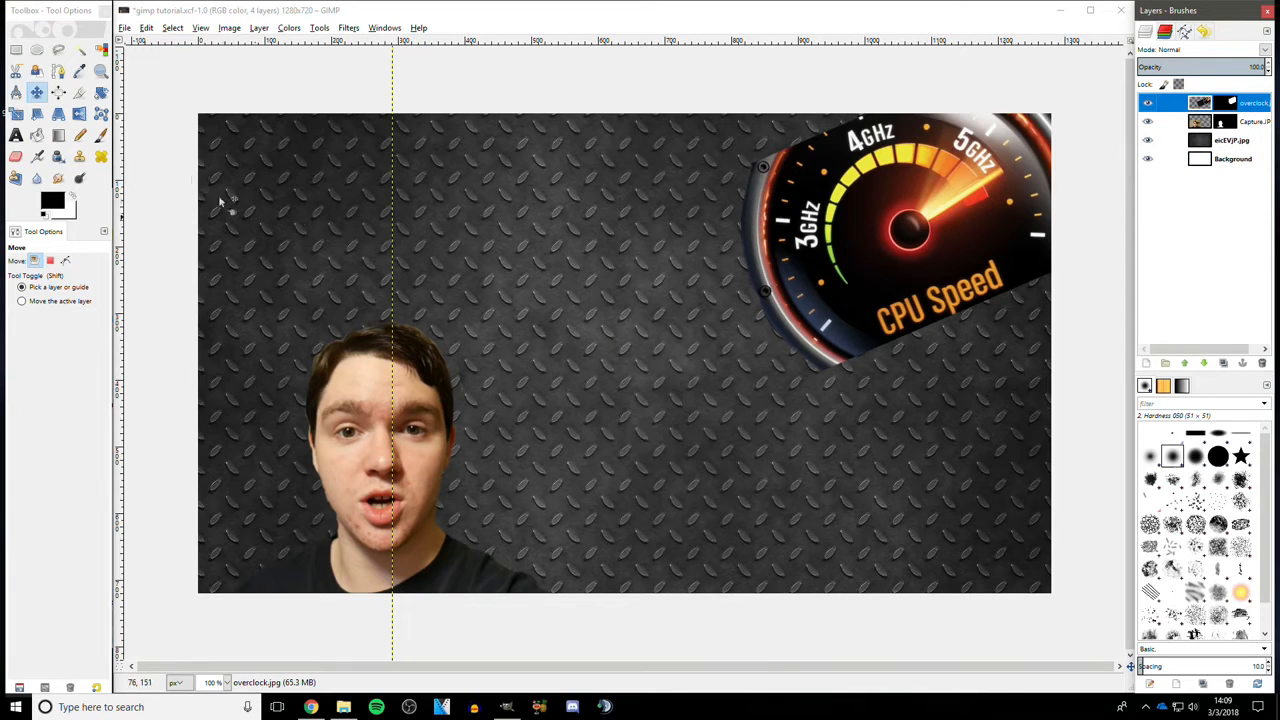
pyautogui.click(16, 113)
pyautogui.click(742, 231)
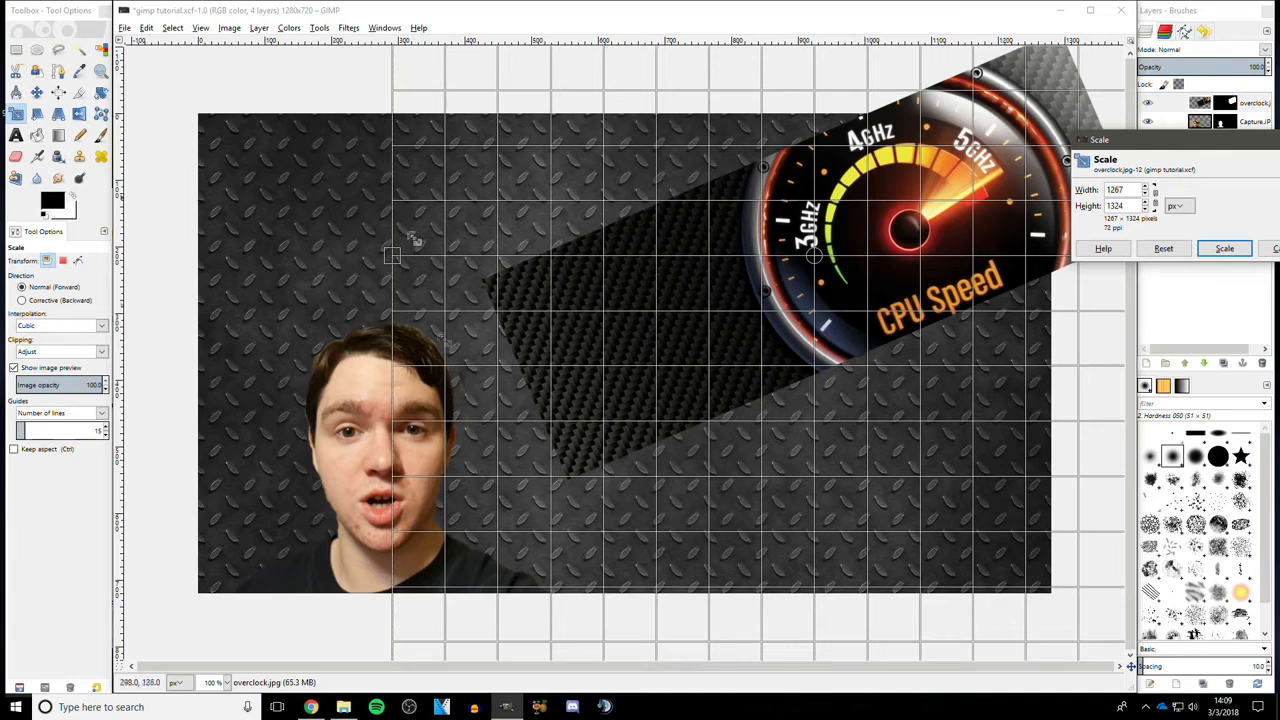
pyautogui.click(226, 682)
pyautogui.click(218, 634)
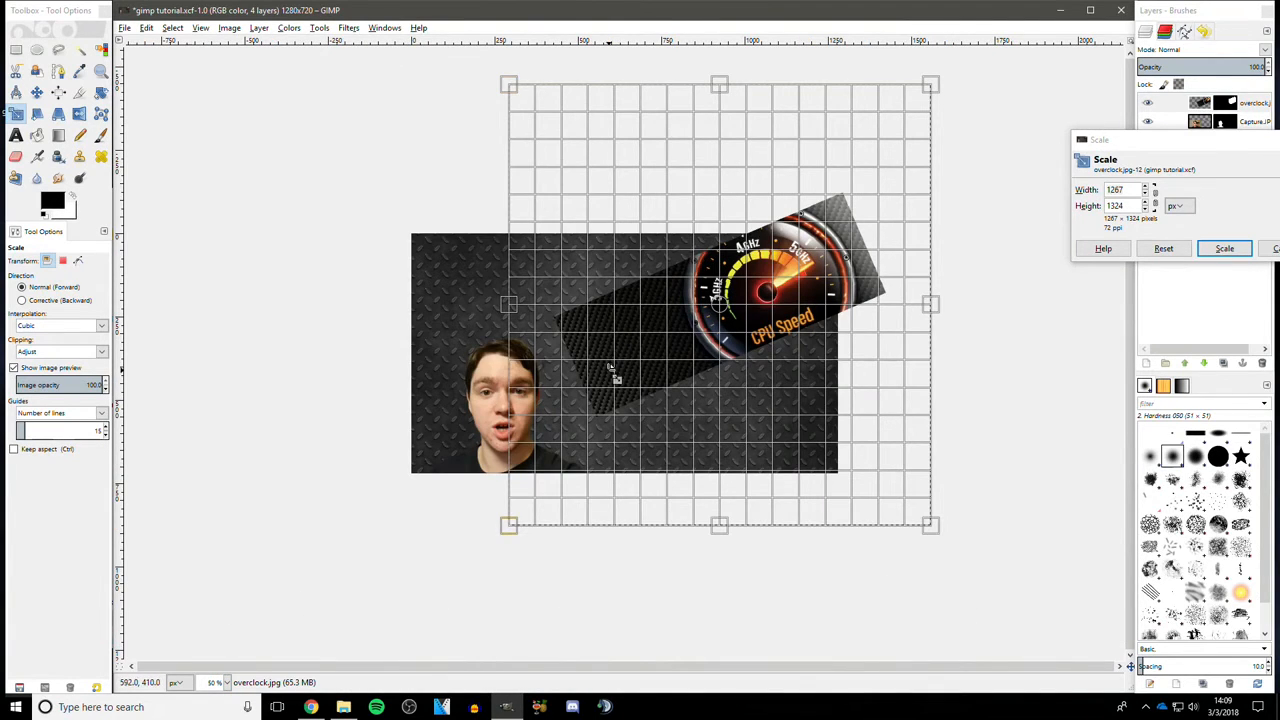
pyautogui.moveTo(509, 525); pyautogui.dragTo(488, 533)
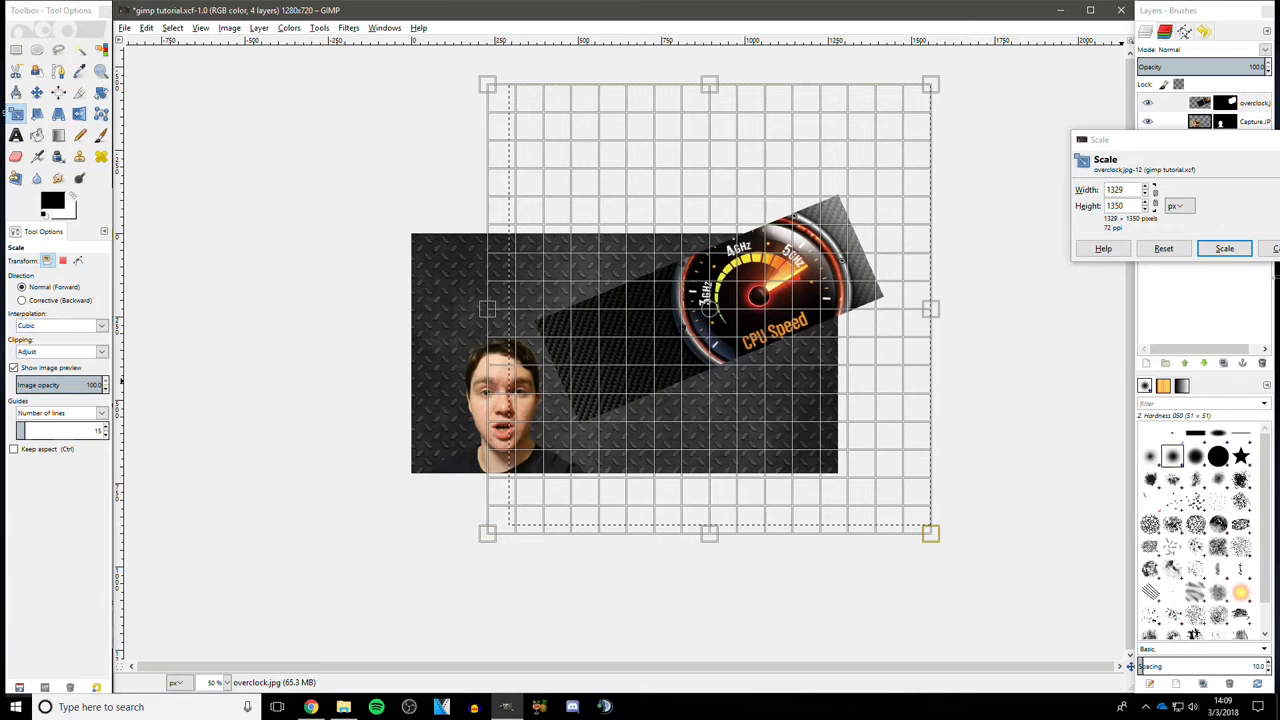
pyautogui.click(1224, 248)
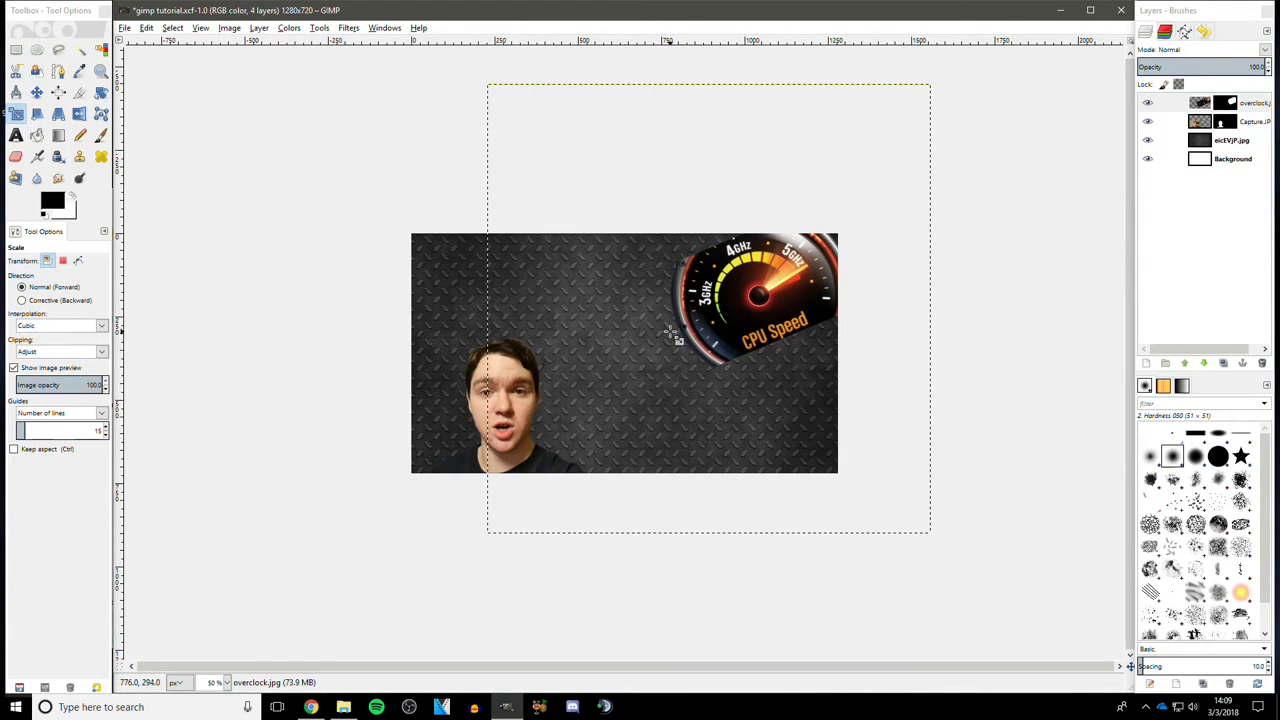
pyautogui.click(227, 680)
pyautogui.click(218, 665)
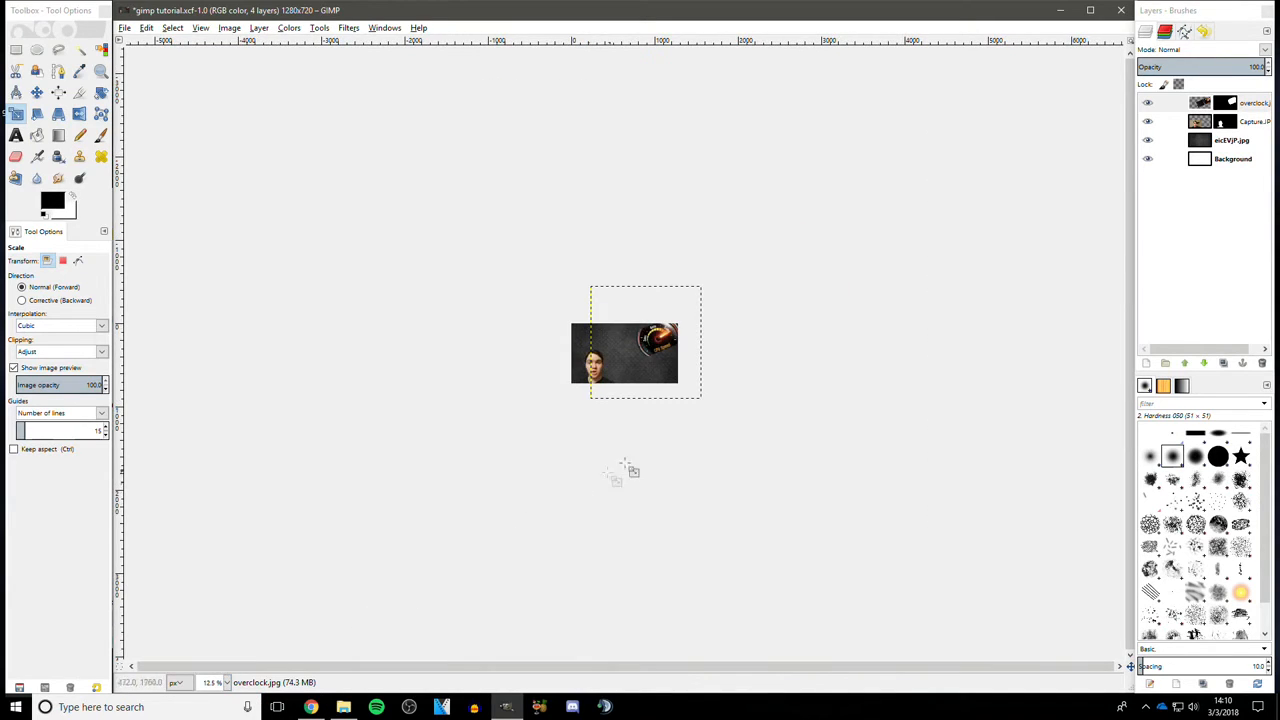
# - Select the eicEVjP.jpg texture layer and draw a text box in the canvas's upper-left area with the Text tool
pyautogui.click(1222, 143)
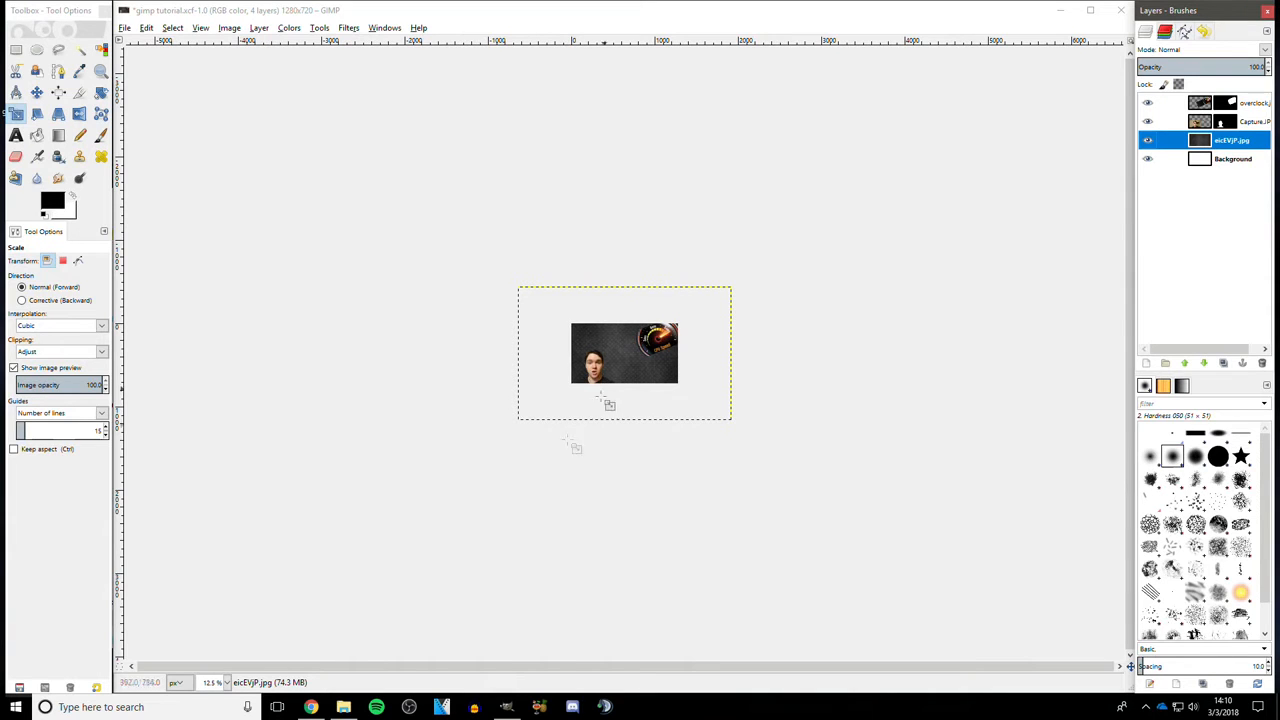
pyautogui.click(227, 682)
pyautogui.click(216, 620)
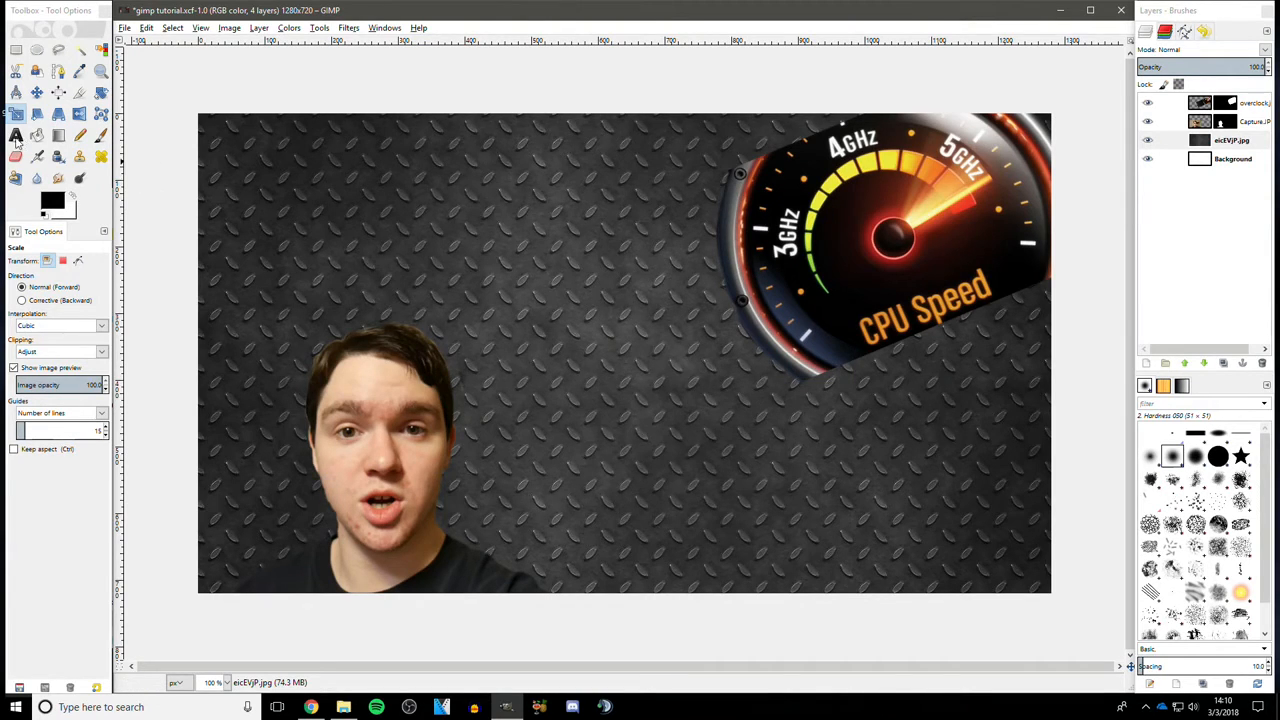
pyautogui.click(16, 137)
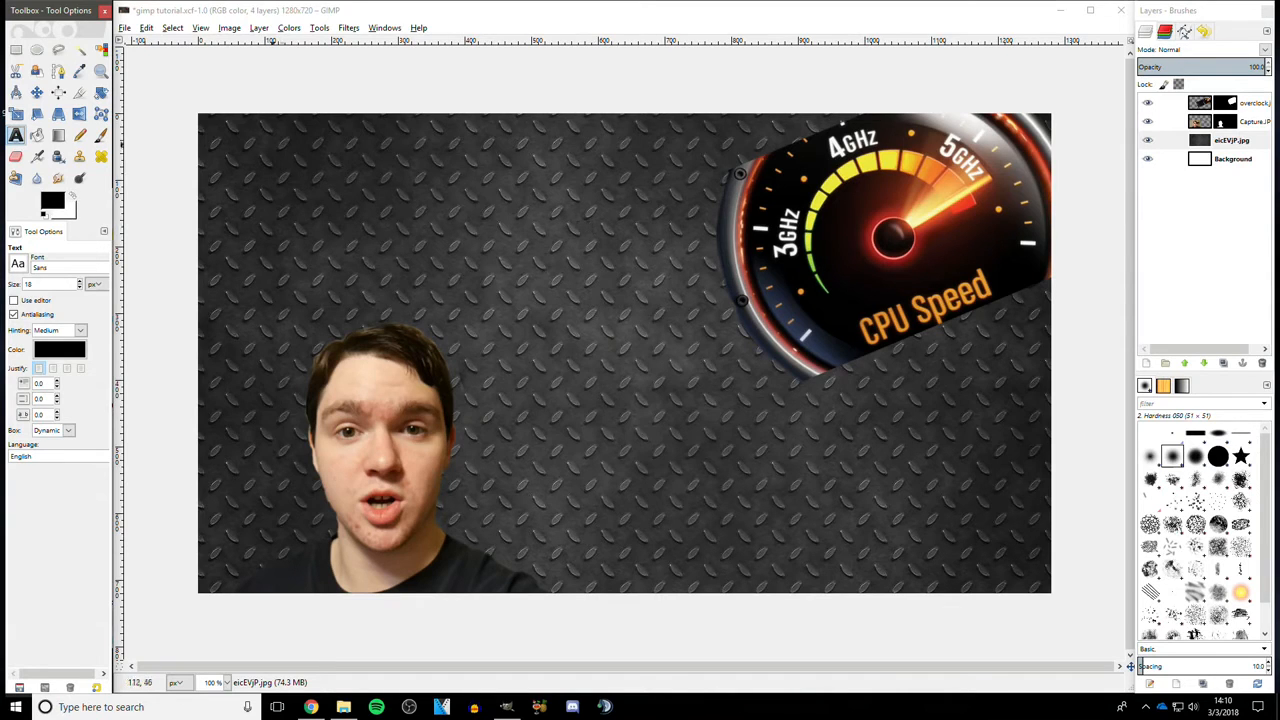
pyautogui.moveTo(229, 131); pyautogui.dragTo(690, 301)
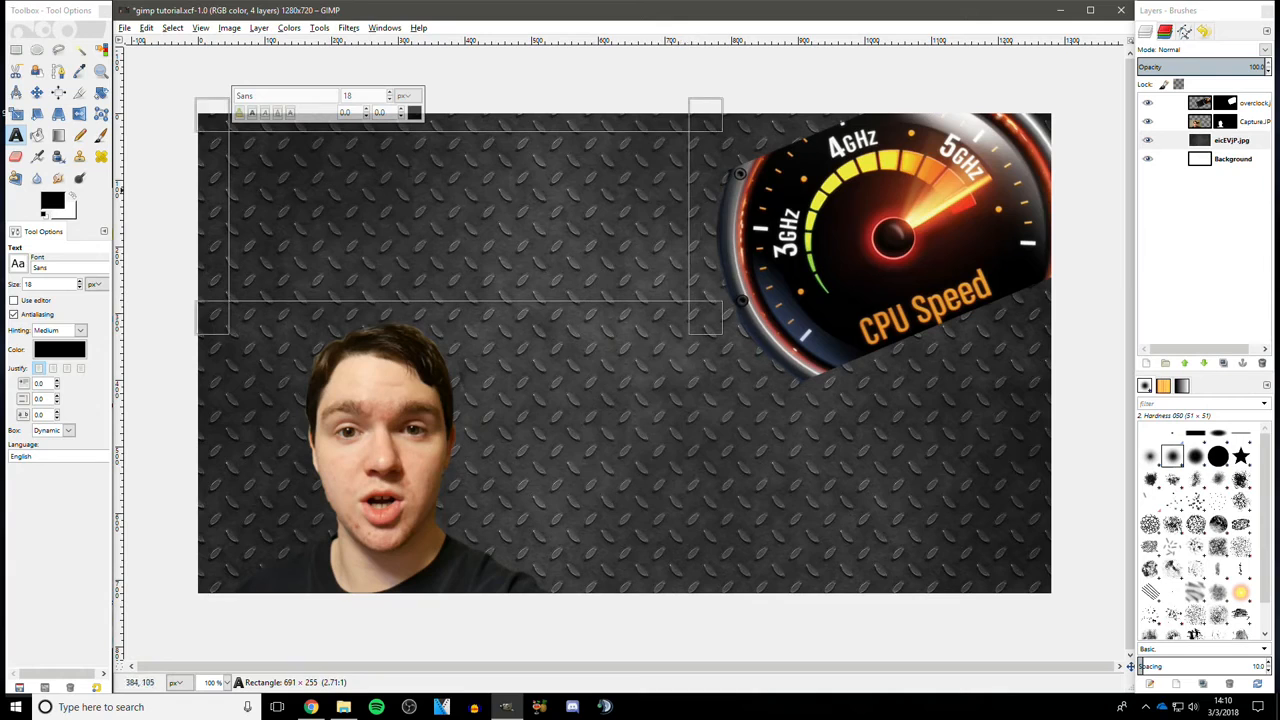
# - Resize the text box to about 728 × 261 pixels across the upper-left of the canvas
pyautogui.moveTo(250, 140); pyautogui.dragTo(514, 148)
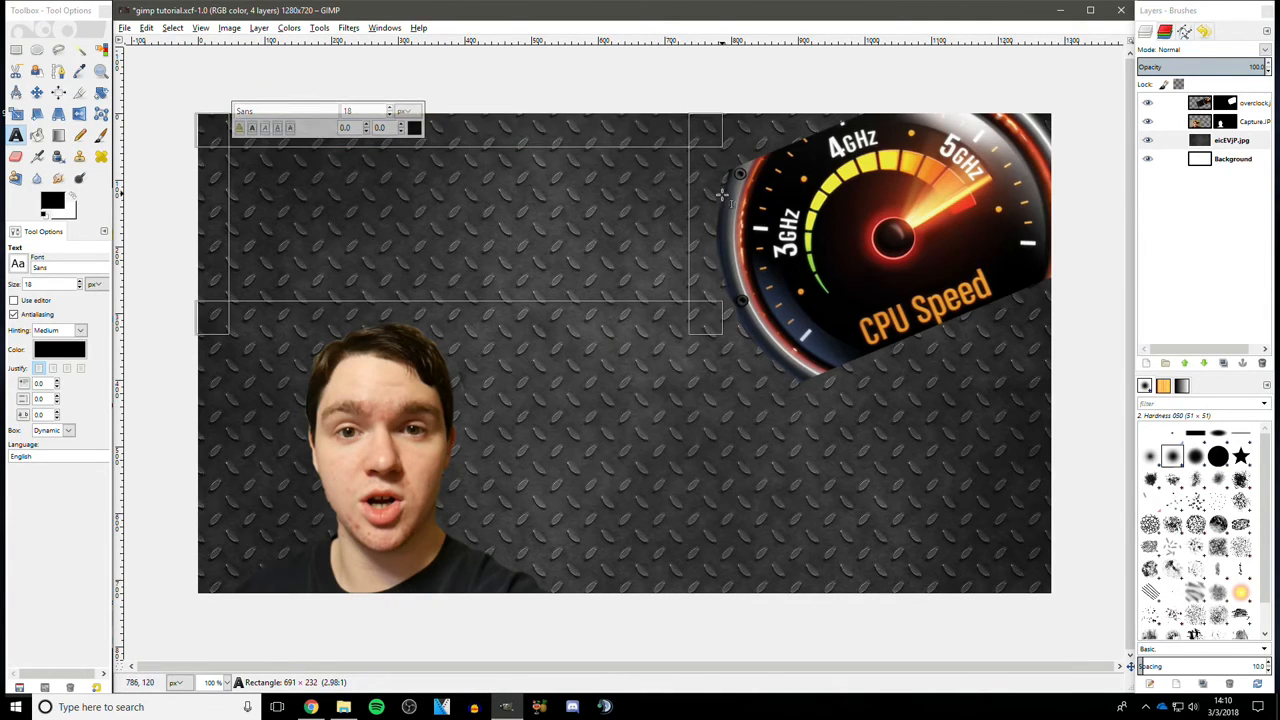
pyautogui.moveTo(218, 199); pyautogui.dragTo(220, 200)
pyautogui.moveTo(512, 316); pyautogui.dragTo(512, 291)
pyautogui.moveTo(585, 146); pyautogui.dragTo(583, 130)
pyautogui.moveTo(228, 210); pyautogui.dragTo(199, 213)
pyautogui.moveTo(689, 212); pyautogui.dragTo(708, 213)
pyautogui.moveTo(486, 309); pyautogui.dragTo(482, 321)
pyautogui.moveTo(543, 99); pyautogui.dragTo(543, 104)
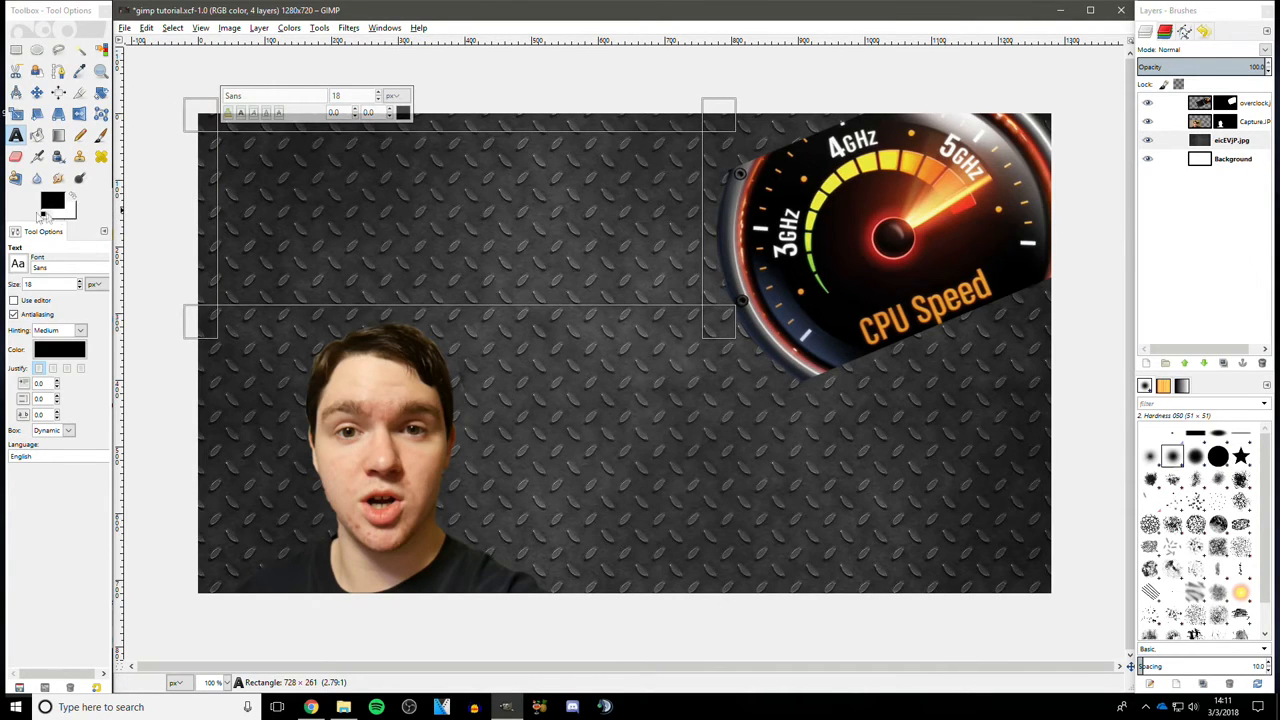
# - Set the text font to Magical Mystery Tour Outline
pyautogui.click(18, 264)
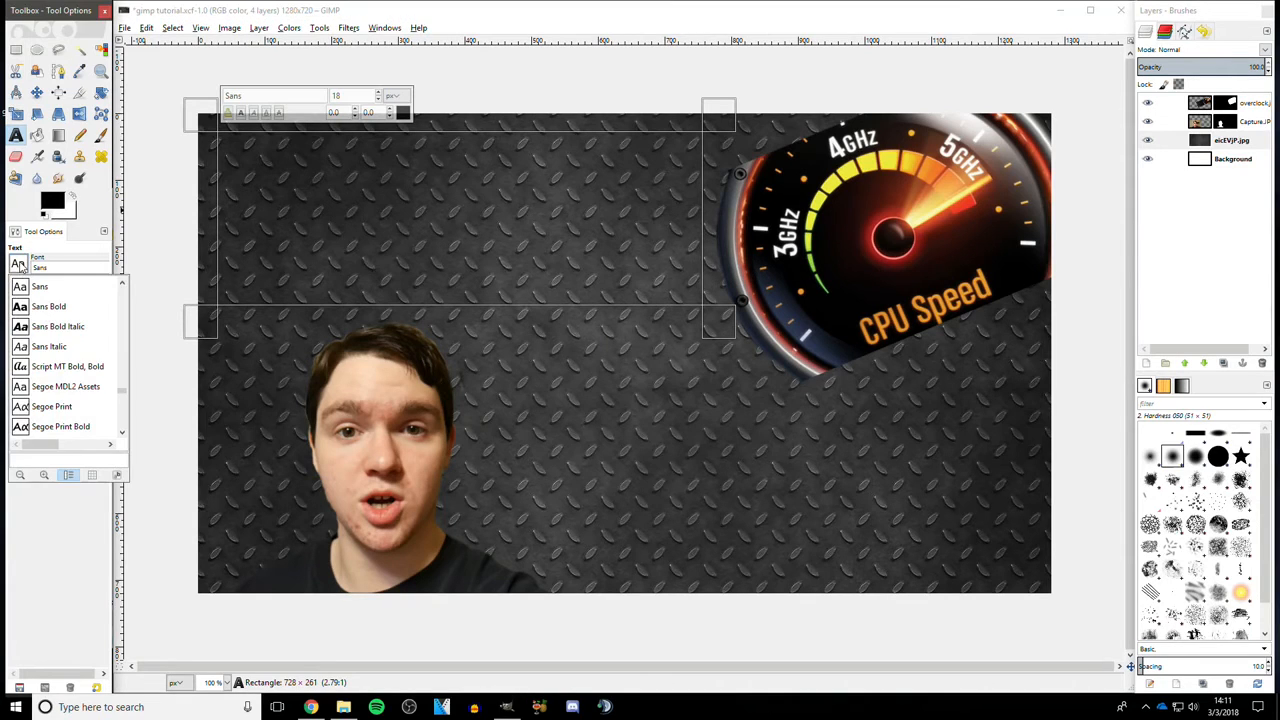
pyautogui.scroll(-6, 56, 332)
pyautogui.scroll(6, 56, 334)
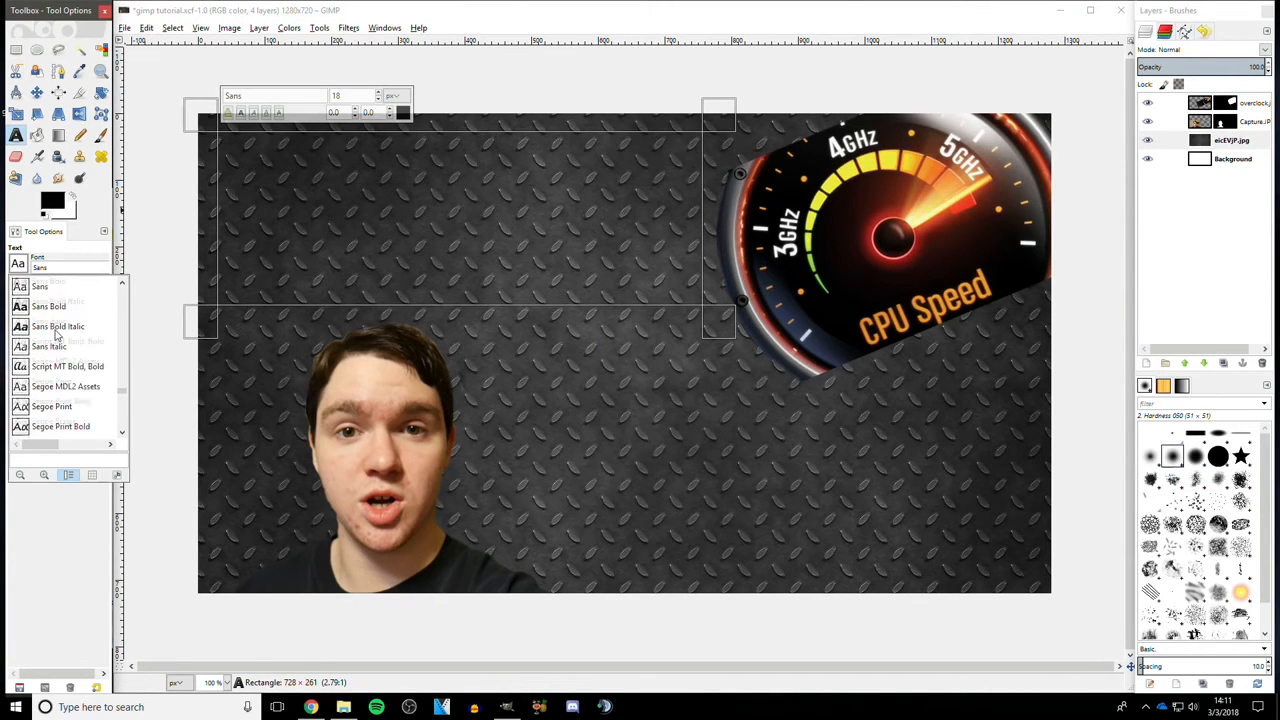
pyautogui.scroll(1, 56, 334)
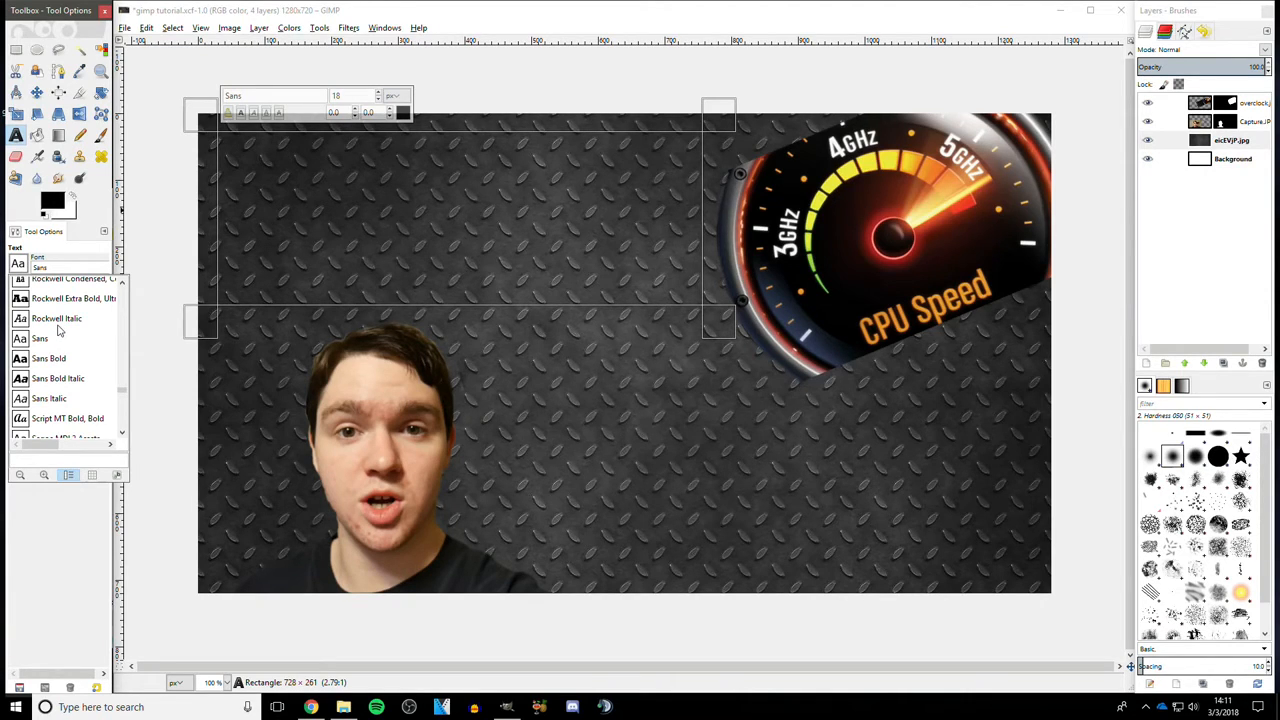
pyautogui.scroll(3, 58, 330)
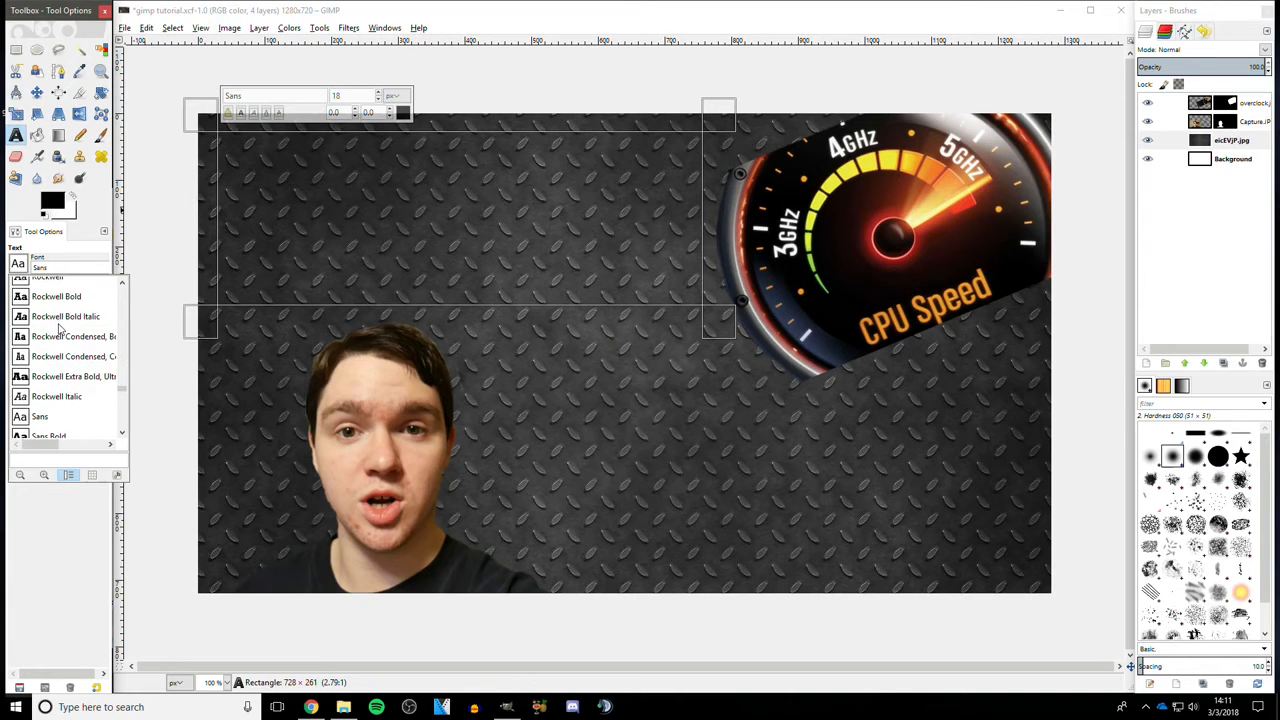
pyautogui.scroll(6, 58, 330)
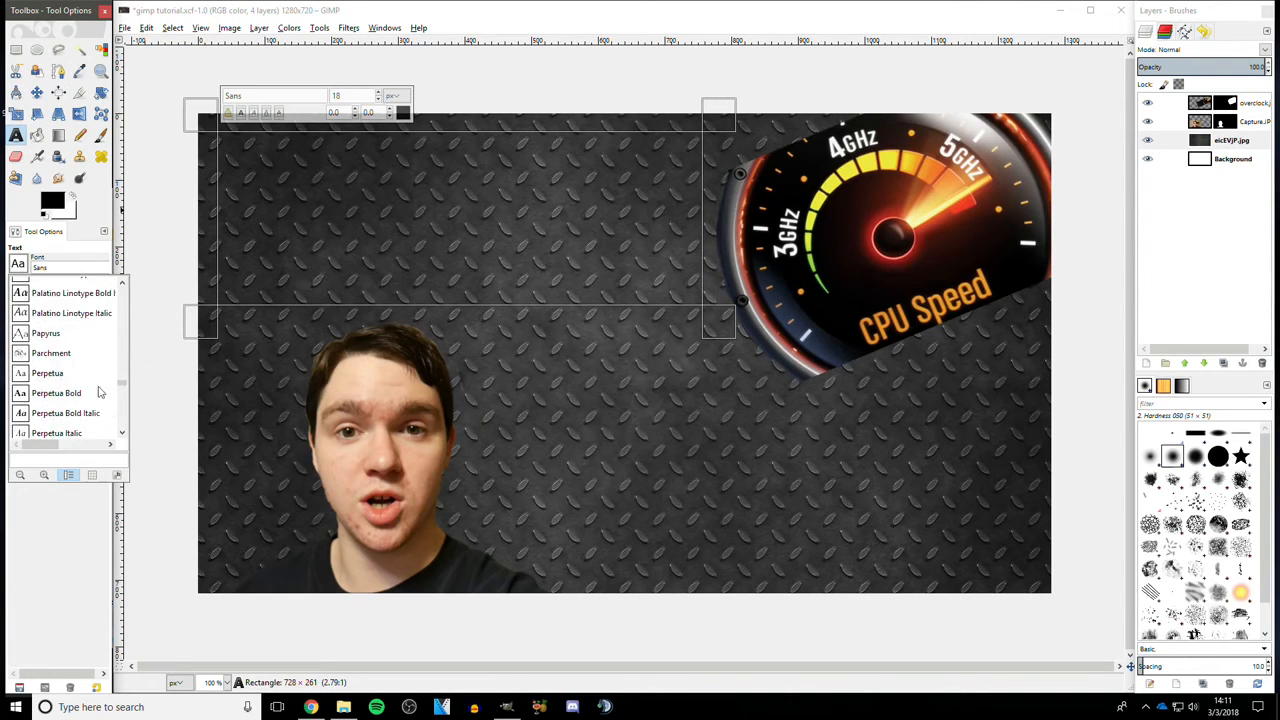
pyautogui.moveTo(123, 385); pyautogui.dragTo(115, 363)
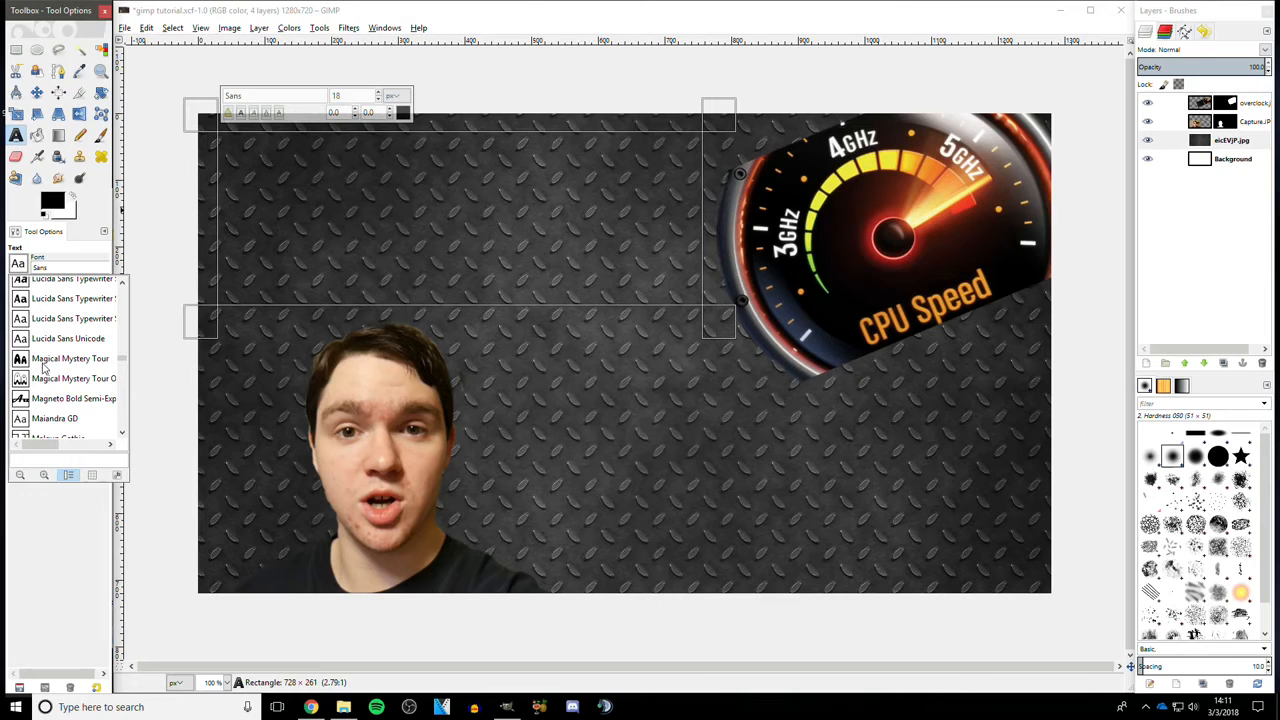
pyautogui.click(95, 380)
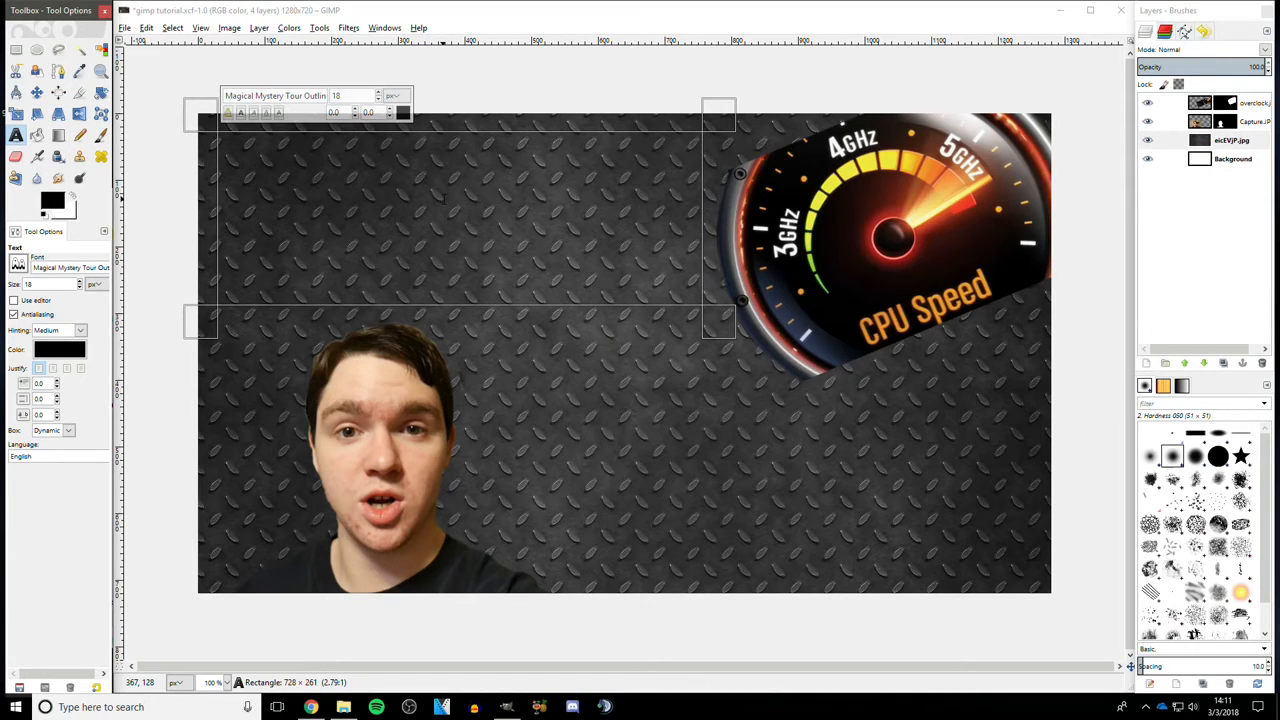
# - Set the text colour to white (ffffff)
pyautogui.click(60, 346)
pyautogui.moveTo(71, 322); pyautogui.dragTo(17, 296)
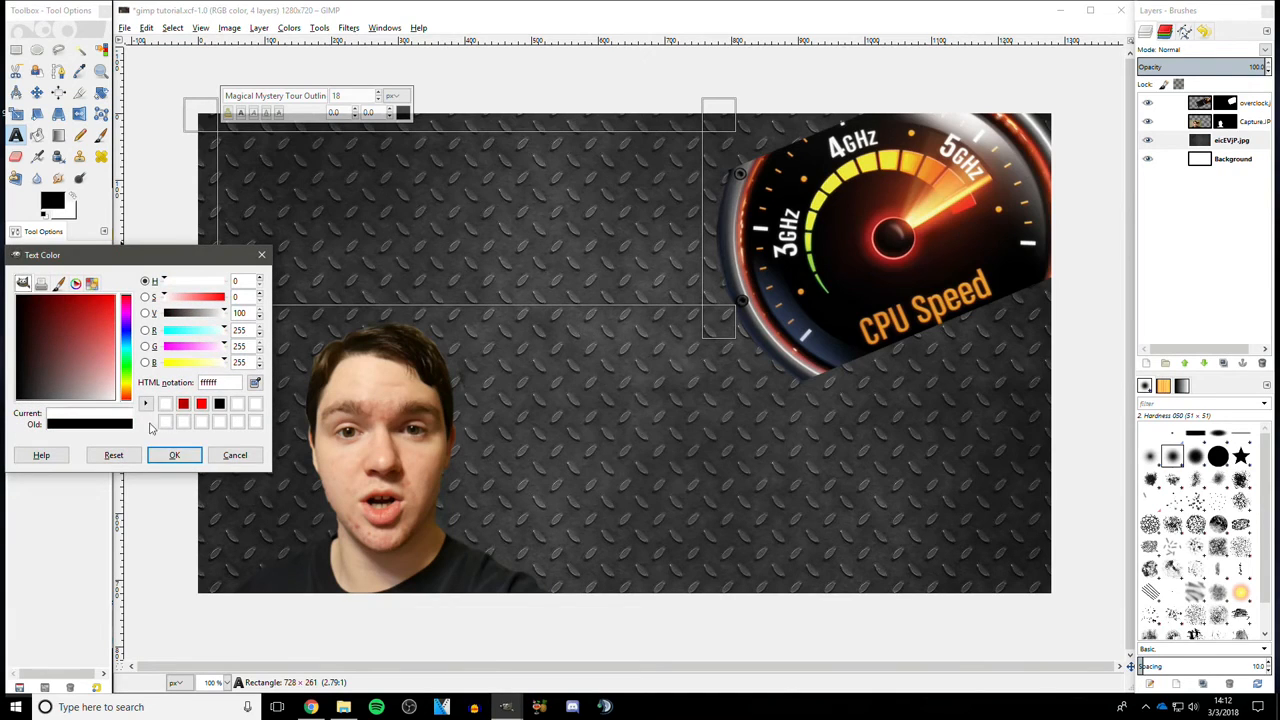
pyautogui.click(189, 453)
pyautogui.moveTo(91, 376); pyautogui.dragTo(123, 411)
pyautogui.click(172, 455)
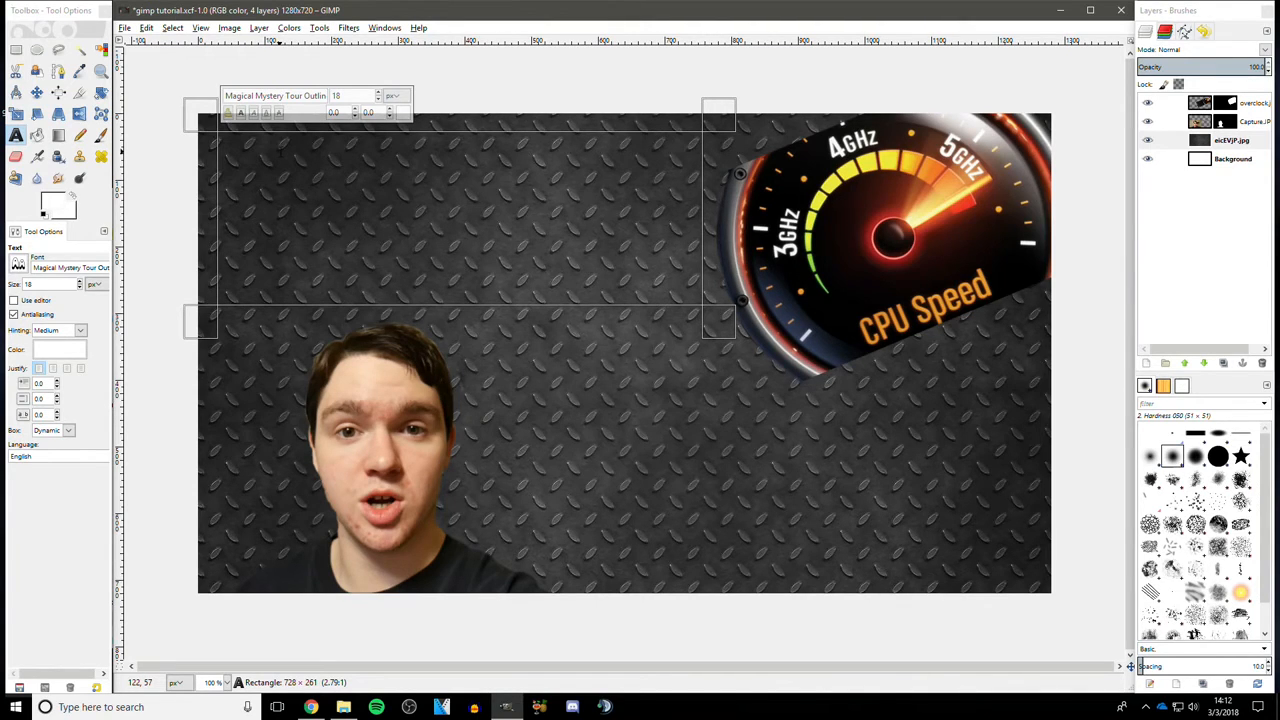
# - Type the word overclock into the text box
pyautogui.write('ove')
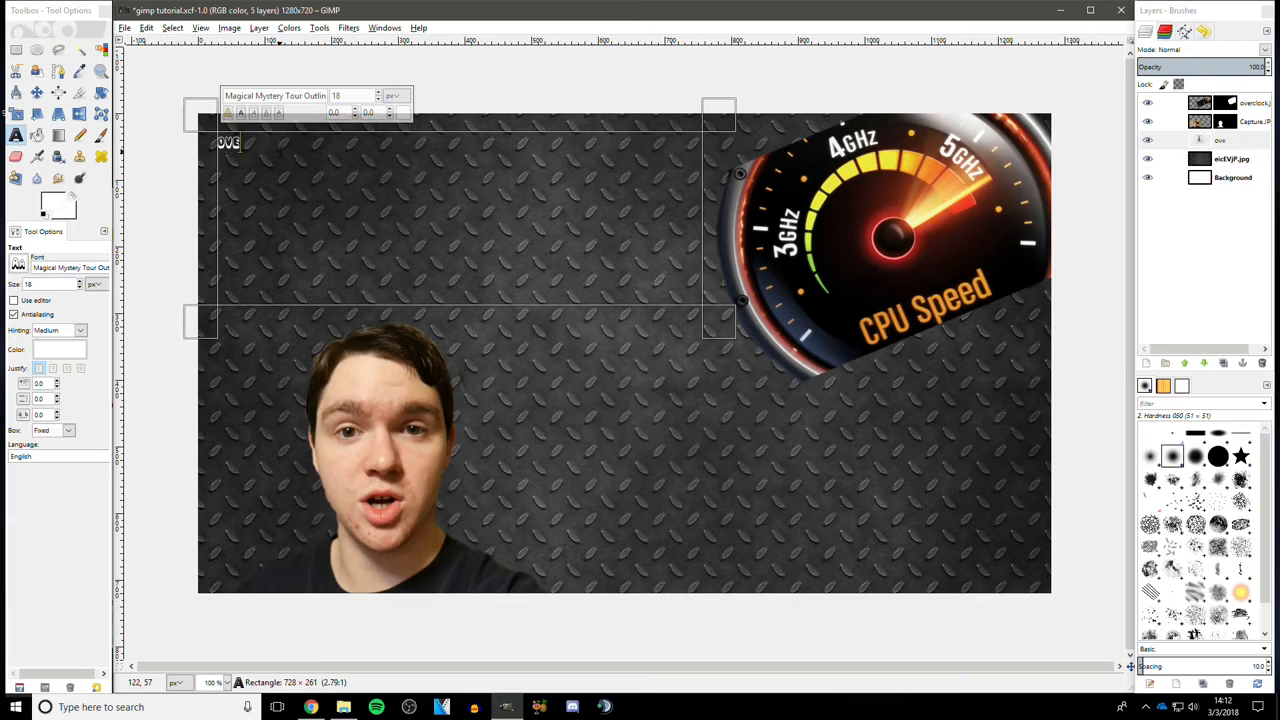
pyautogui.write('rclock')
# - Select the overclock text and set its size to 146 px
pyautogui.moveTo(285, 143); pyautogui.dragTo(200, 137)
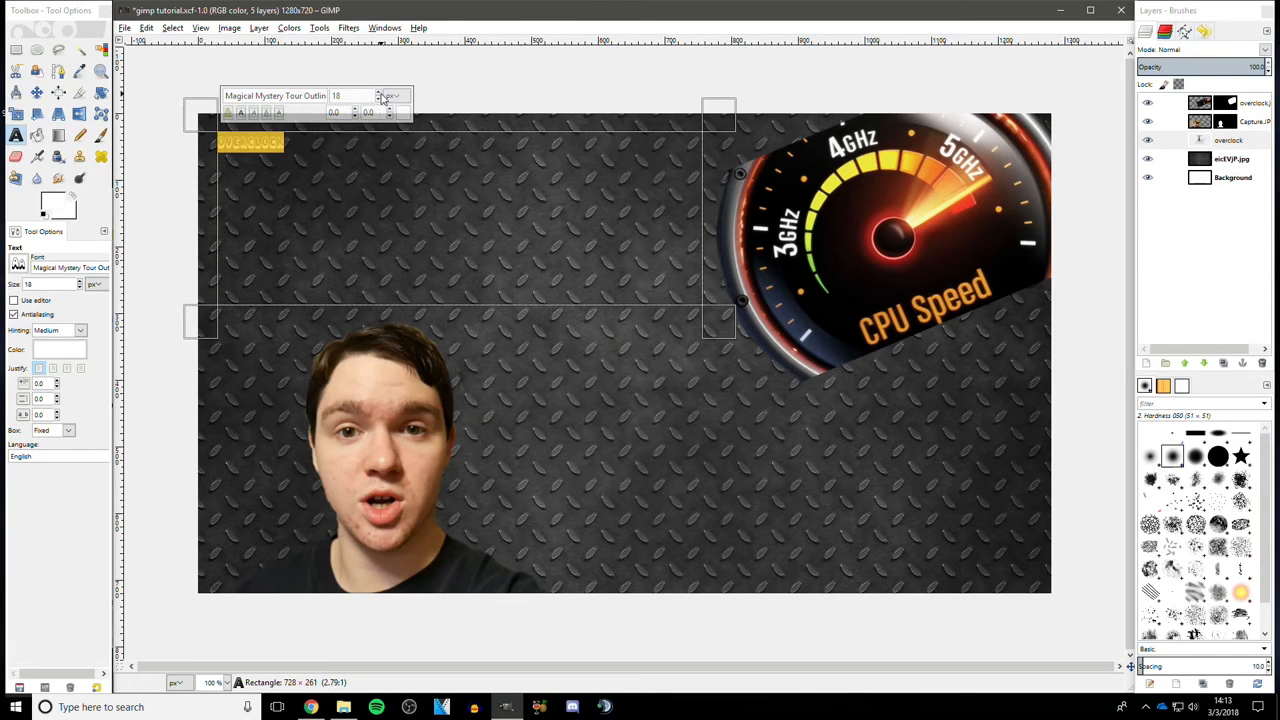
pyautogui.scroll(20, 380, 96)
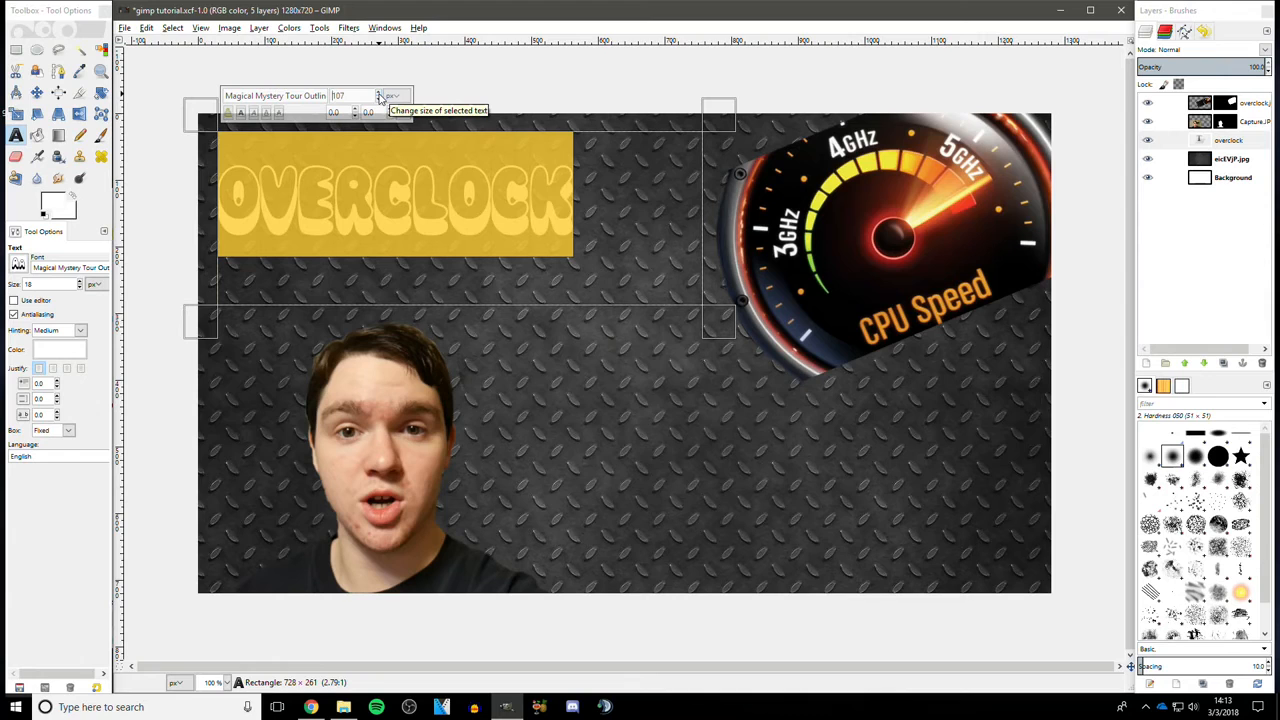
pyautogui.scroll(20, 380, 96)
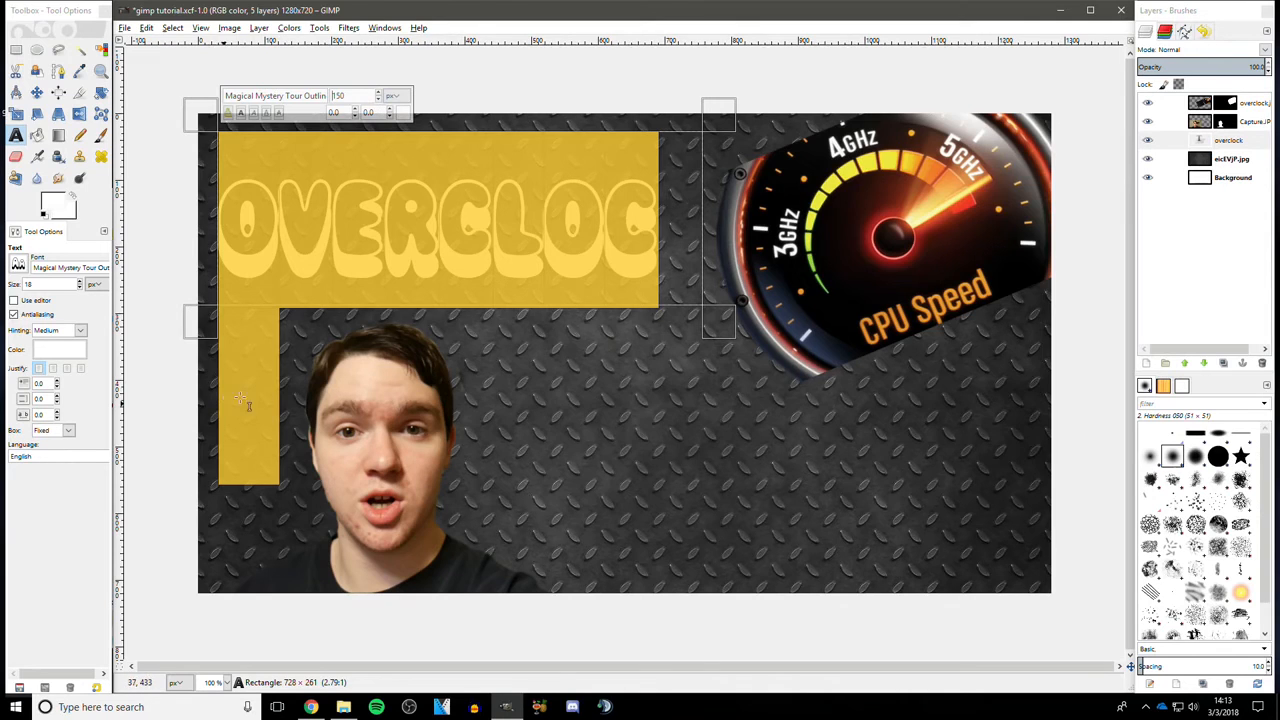
pyautogui.scroll(-4, 379, 104)
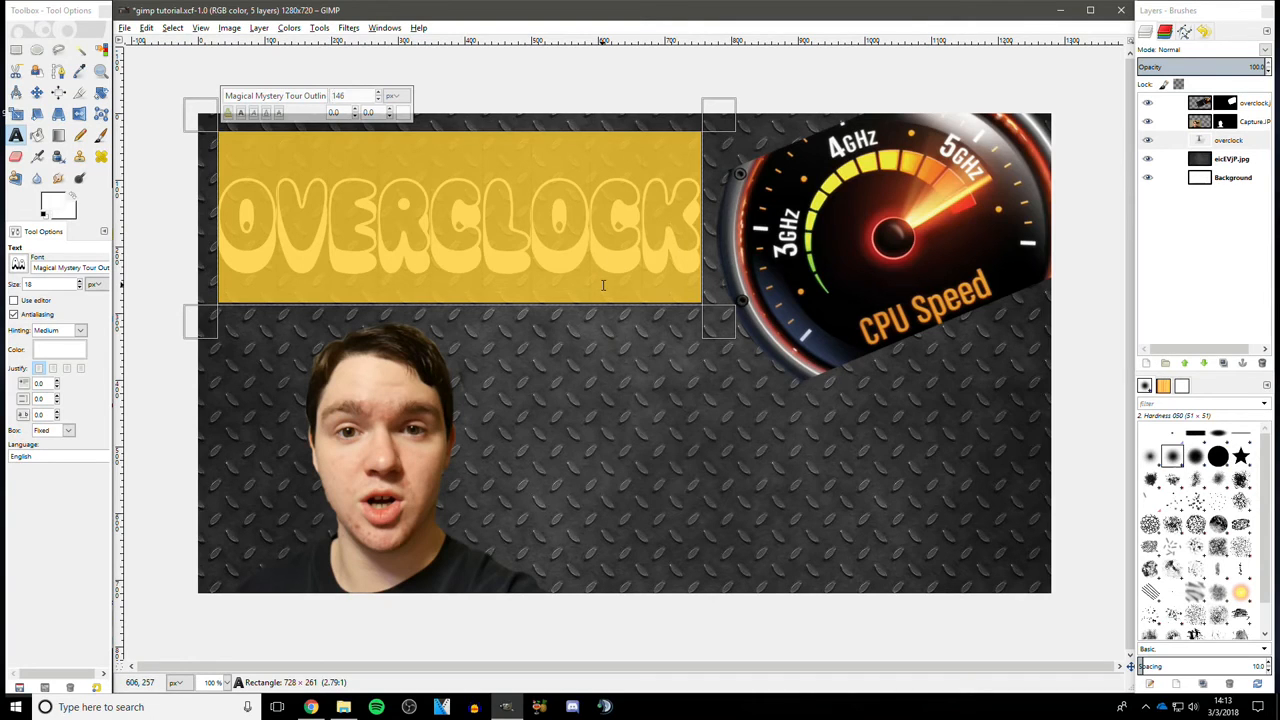
pyautogui.click(672, 259)
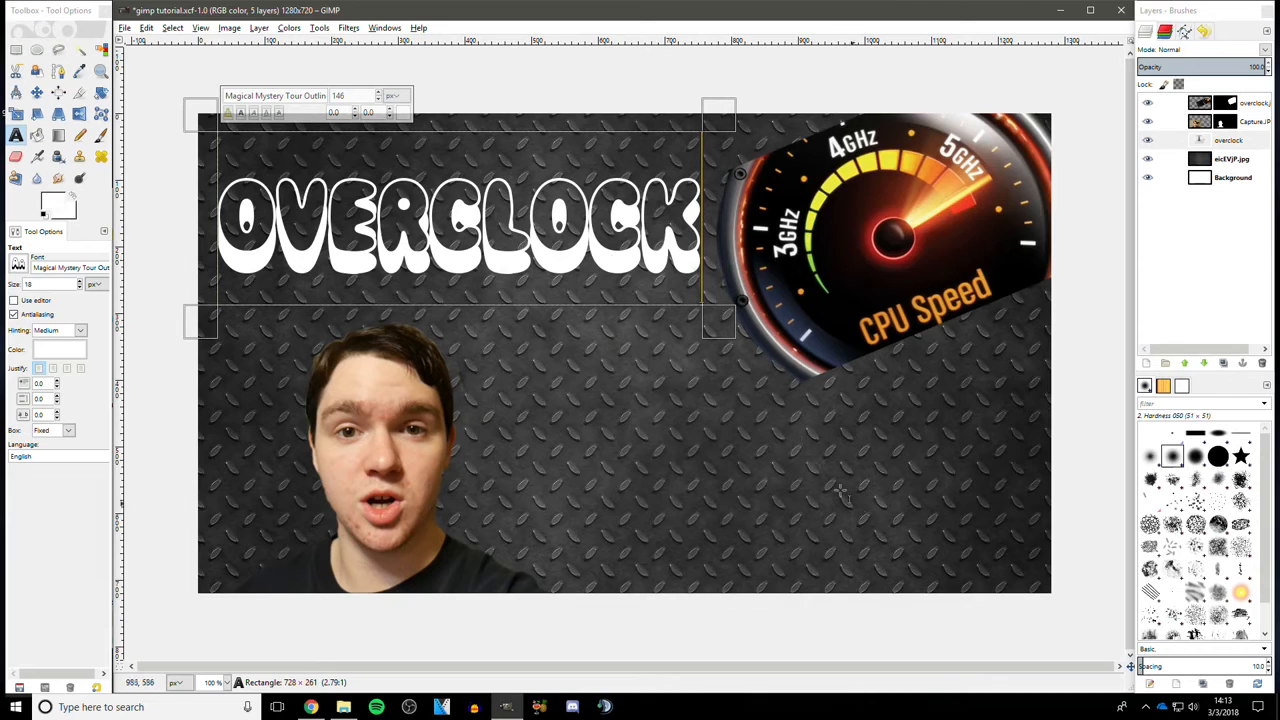
# - Select the texture layer and draw a second text box about 448 × 186 pixels below OVERCLOCK
pyautogui.click(1165, 159)
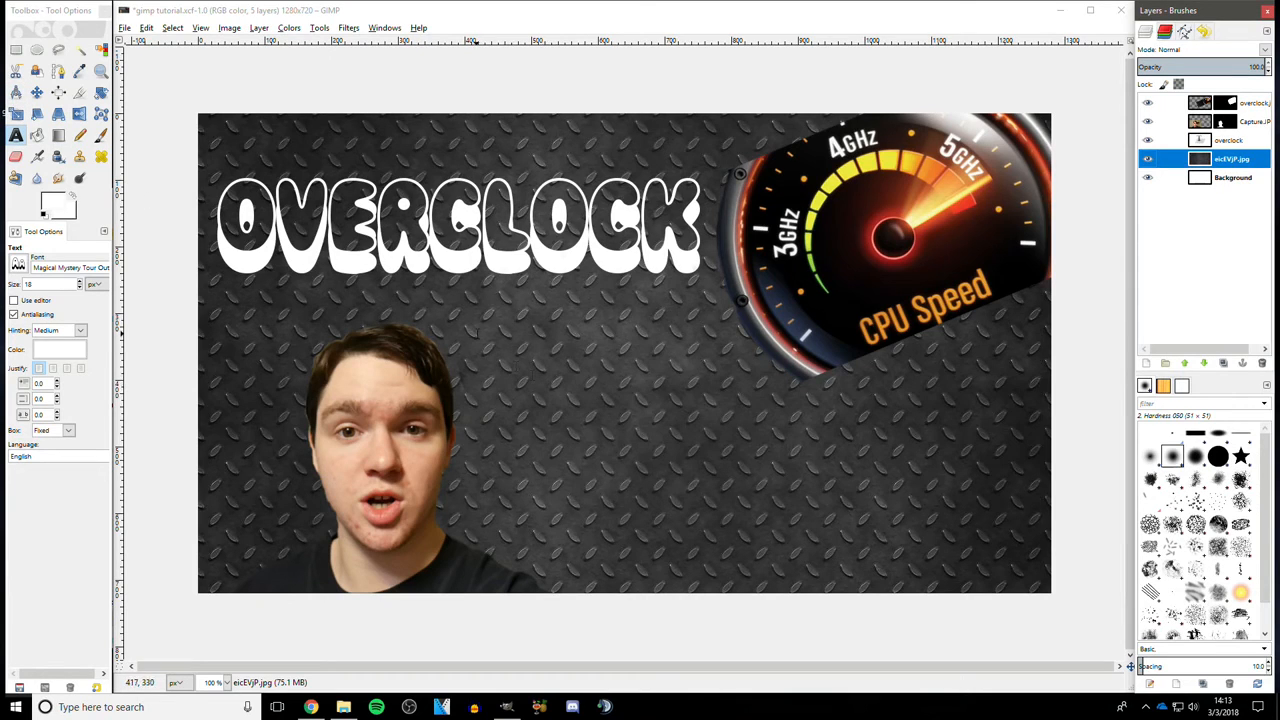
pyautogui.moveTo(464, 328); pyautogui.dragTo(763, 451)
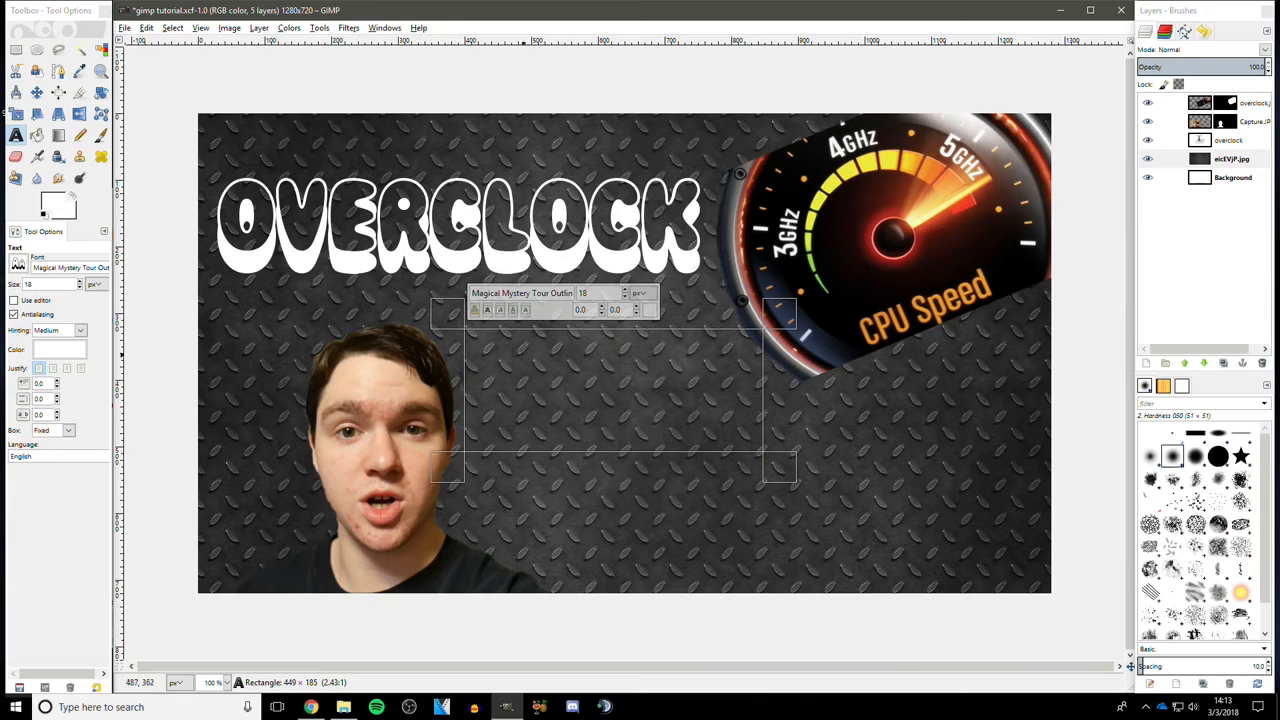
pyautogui.moveTo(781, 385); pyautogui.dragTo(779, 385)
pyautogui.moveTo(448, 400); pyautogui.dragTo(446, 400)
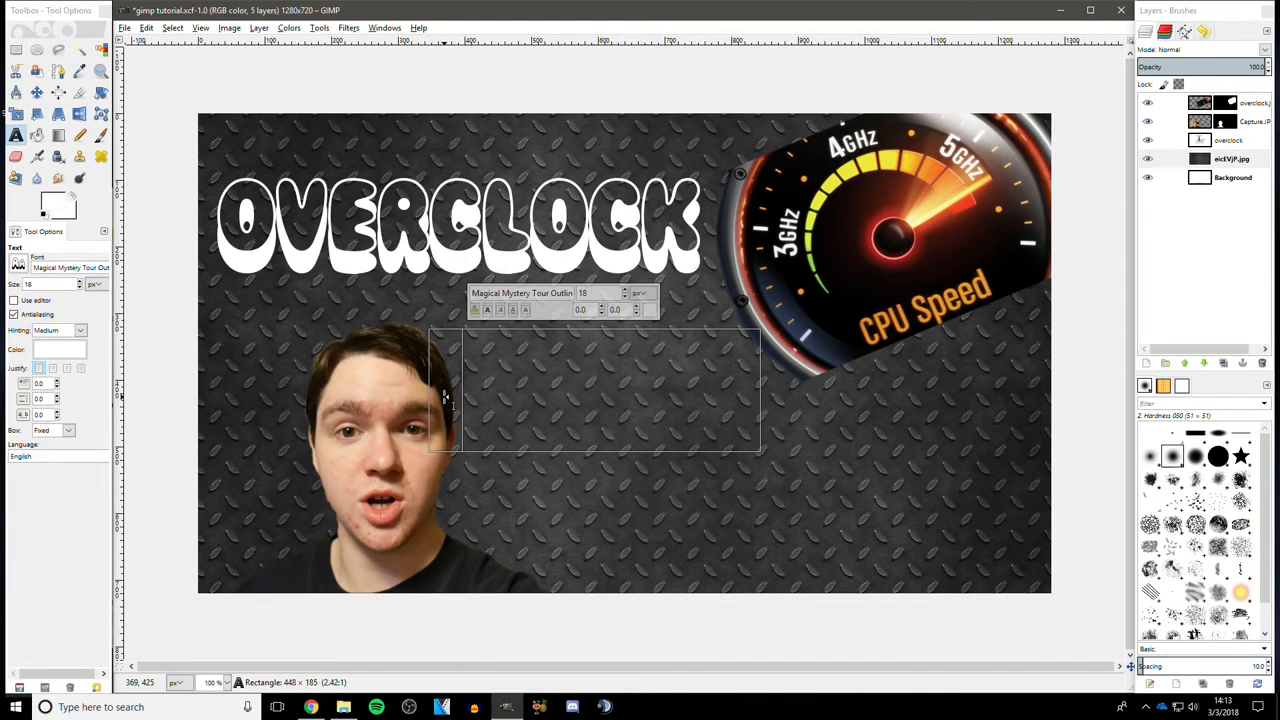
pyautogui.moveTo(444, 396); pyautogui.dragTo(445, 389)
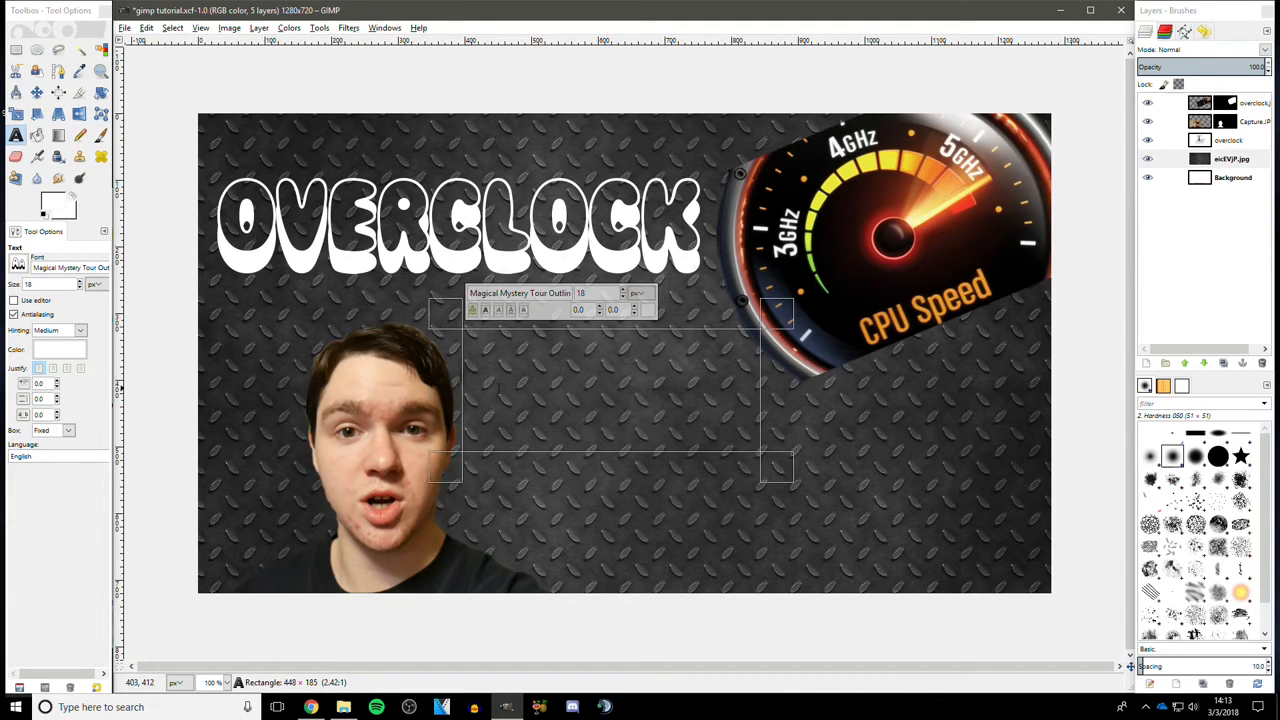
pyautogui.moveTo(687, 318)
pyautogui.mouseDown()
pyautogui.moveTo(687, 302)
pyautogui.moveTo(688, 319)
pyautogui.mouseUp()
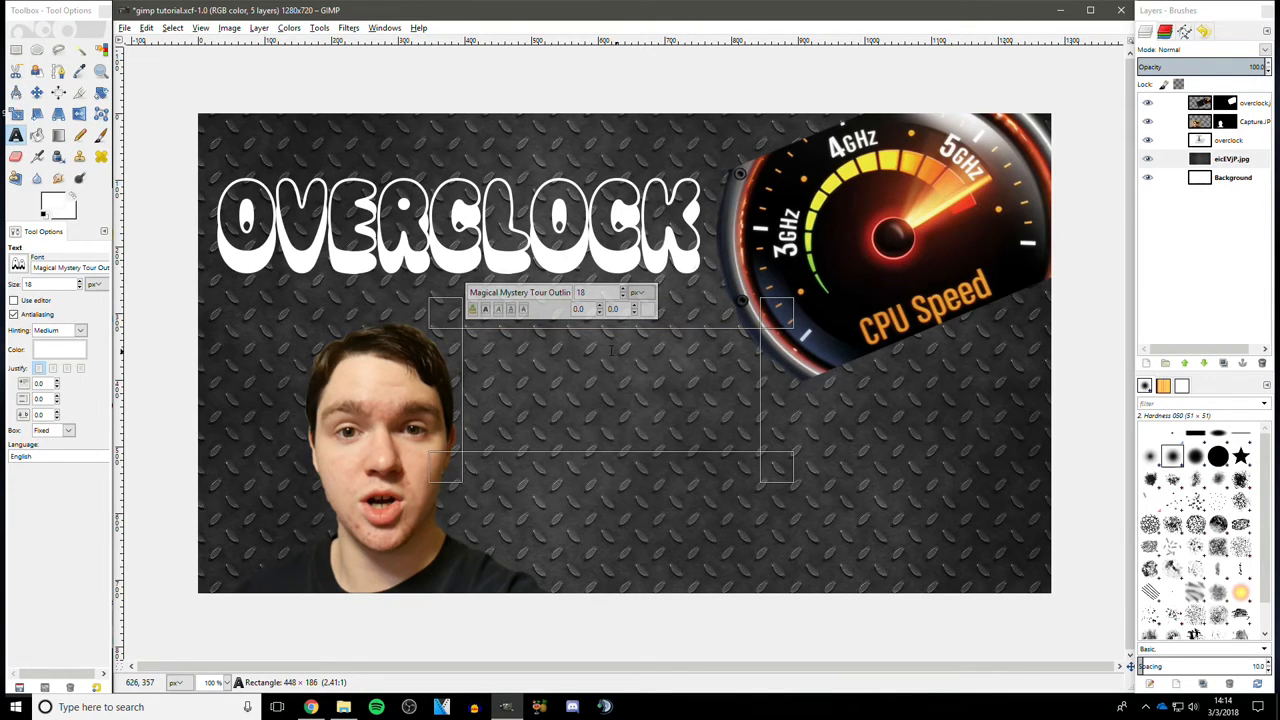
# - Type your in the new box, select it, and set its size to 104 px
pyautogui.write('your')
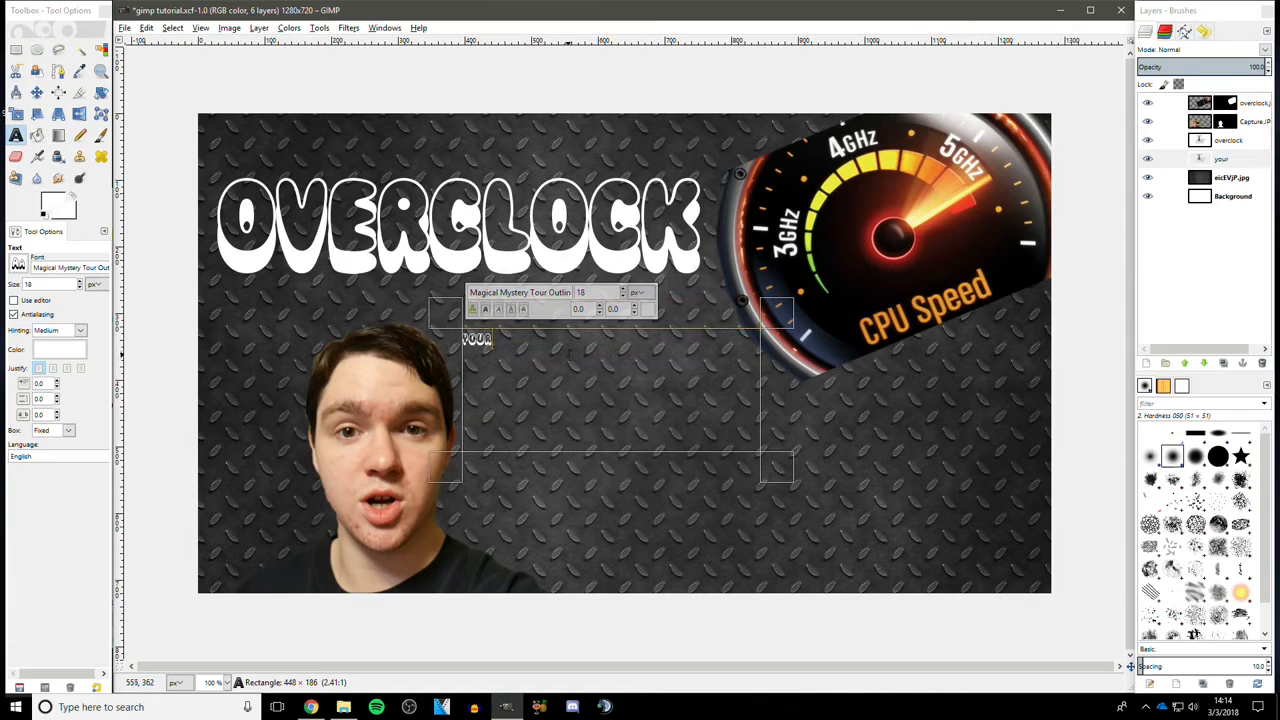
pyautogui.hotkey('ctrl', 'a')
pyautogui.moveTo(623, 291); pyautogui.dragTo(623, 291)
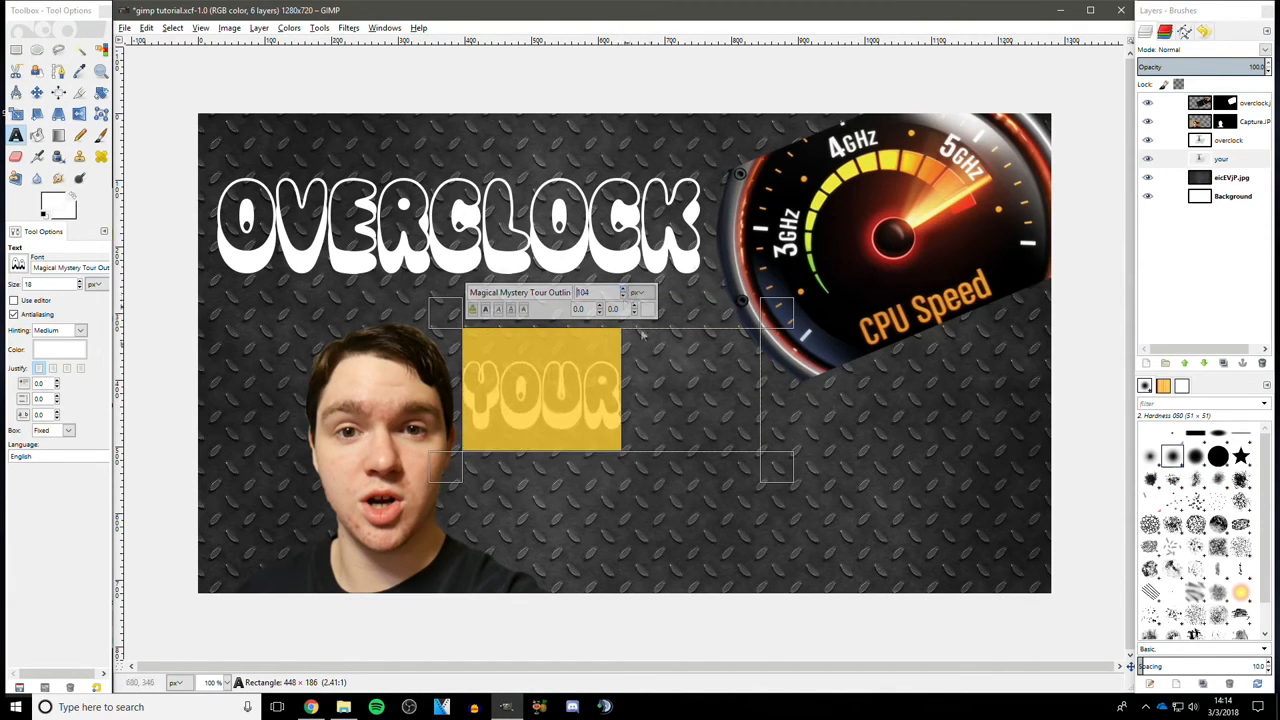
# - Centre-justify the YOUR text within its box
pyautogui.moveTo(462, 380); pyautogui.dragTo(460, 380)
pyautogui.click(617, 385)
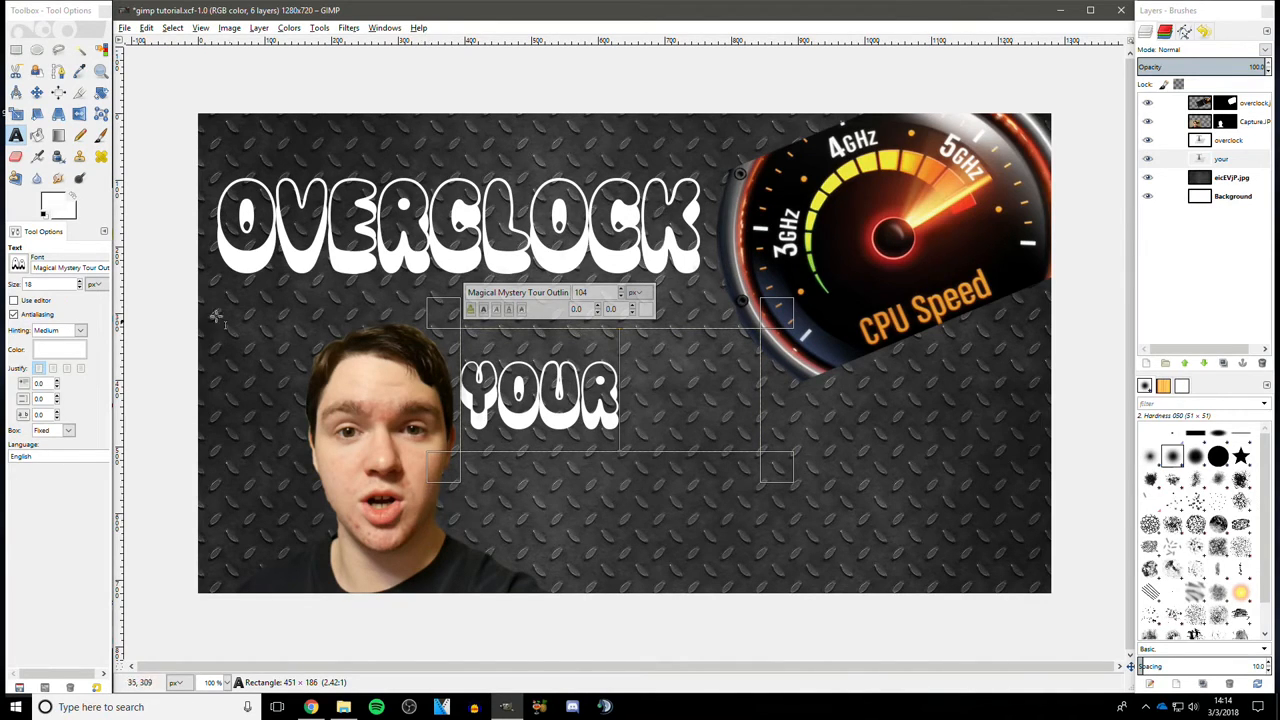
pyautogui.click(68, 370)
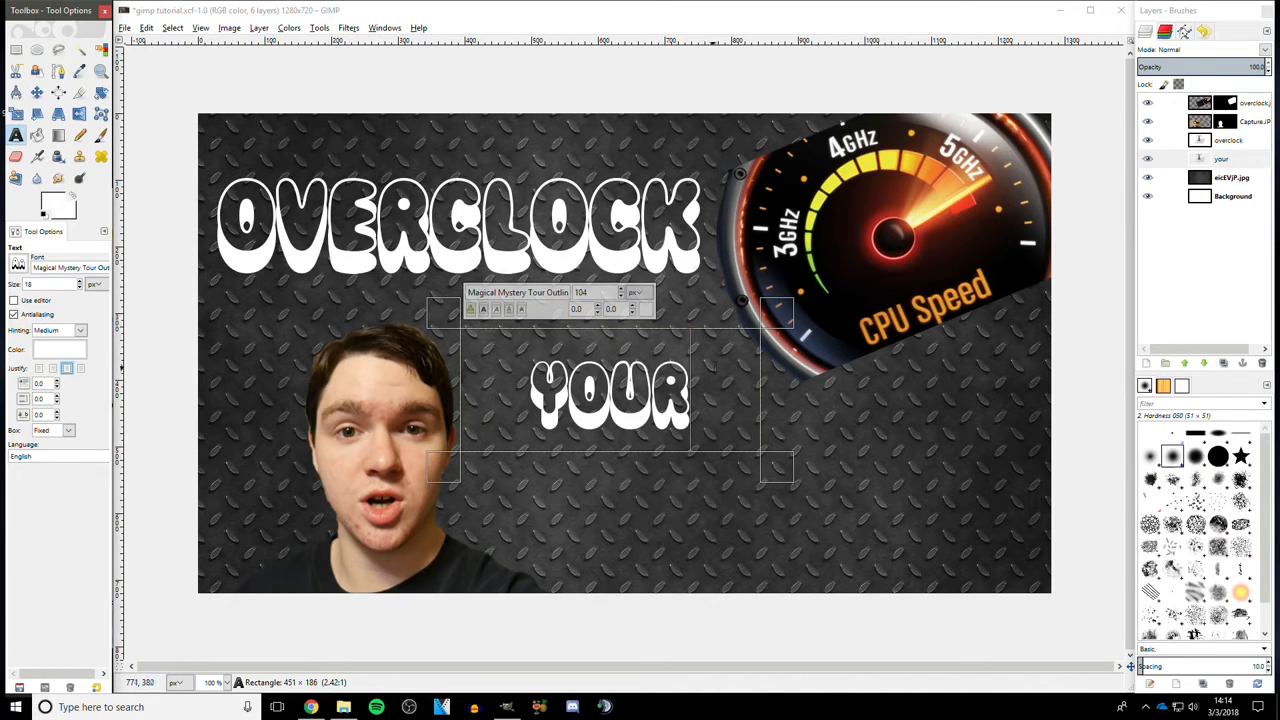
# - Select the YOUR text and increase its size to 130 px
pyautogui.moveTo(705, 320); pyautogui.dragTo(697, 314)
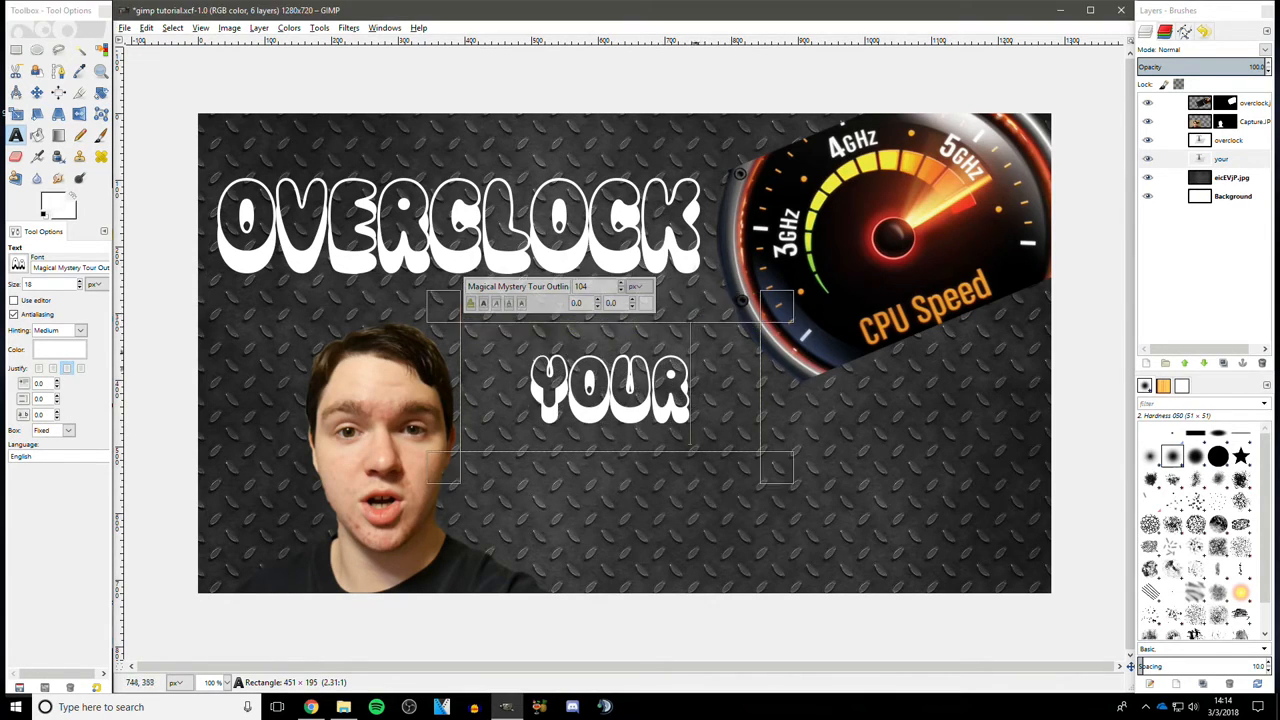
pyautogui.moveTo(692, 420); pyautogui.dragTo(600, 310)
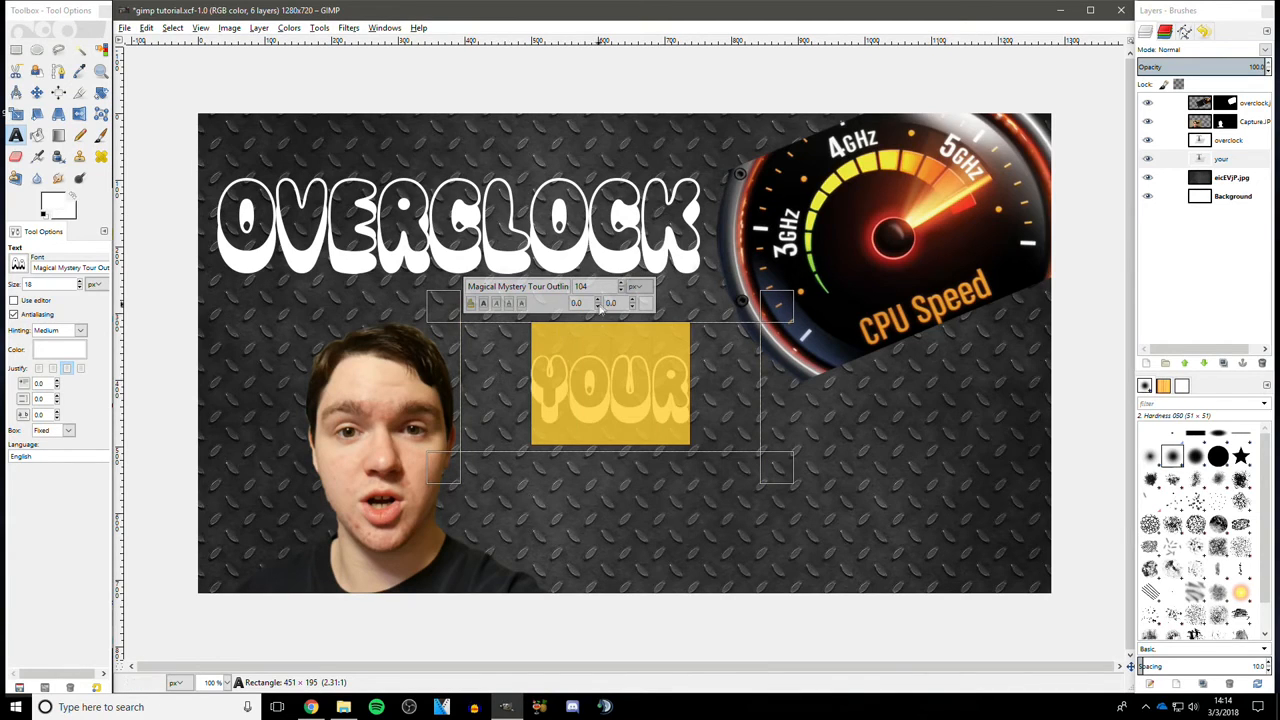
pyautogui.click(621, 286)
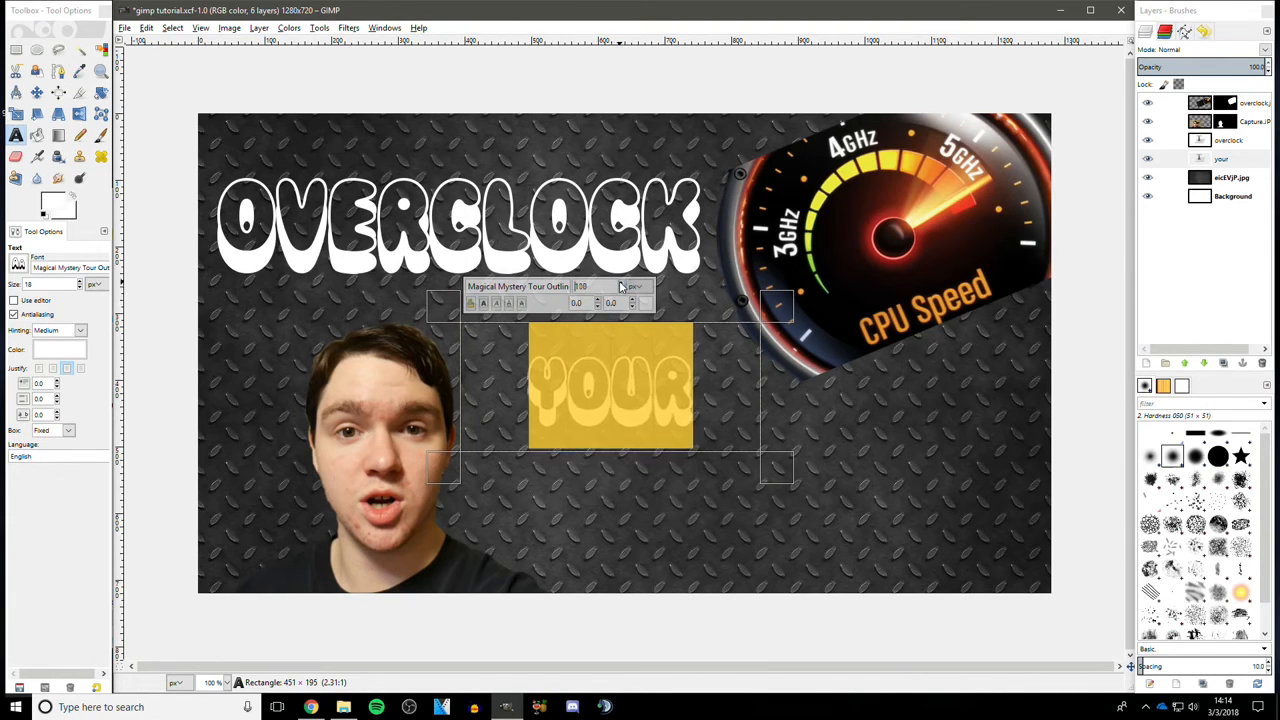
pyautogui.click(621, 284)
pyautogui.click(621, 284)
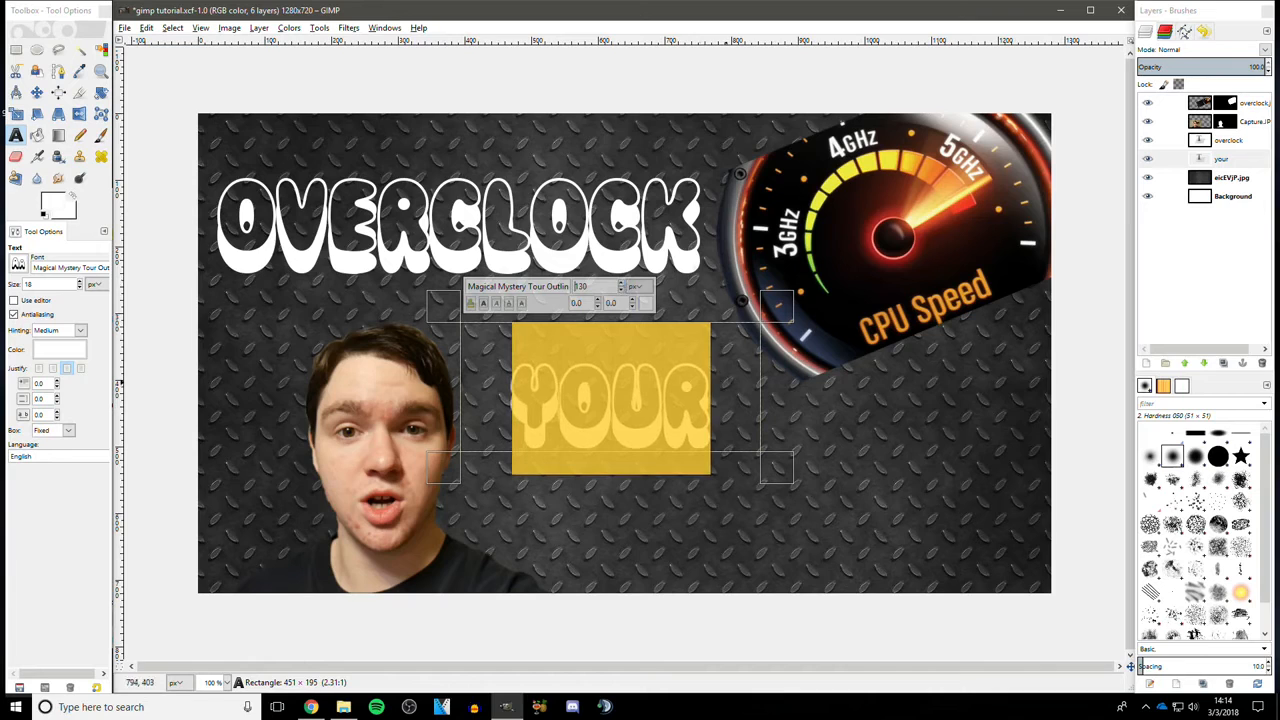
# - Adjust the YOUR text box edges to about 390 × 226 pixels
pyautogui.click(712, 403)
pyautogui.moveTo(657, 458); pyautogui.dragTo(657, 451)
pyautogui.moveTo(777, 401); pyautogui.dragTo(751, 400)
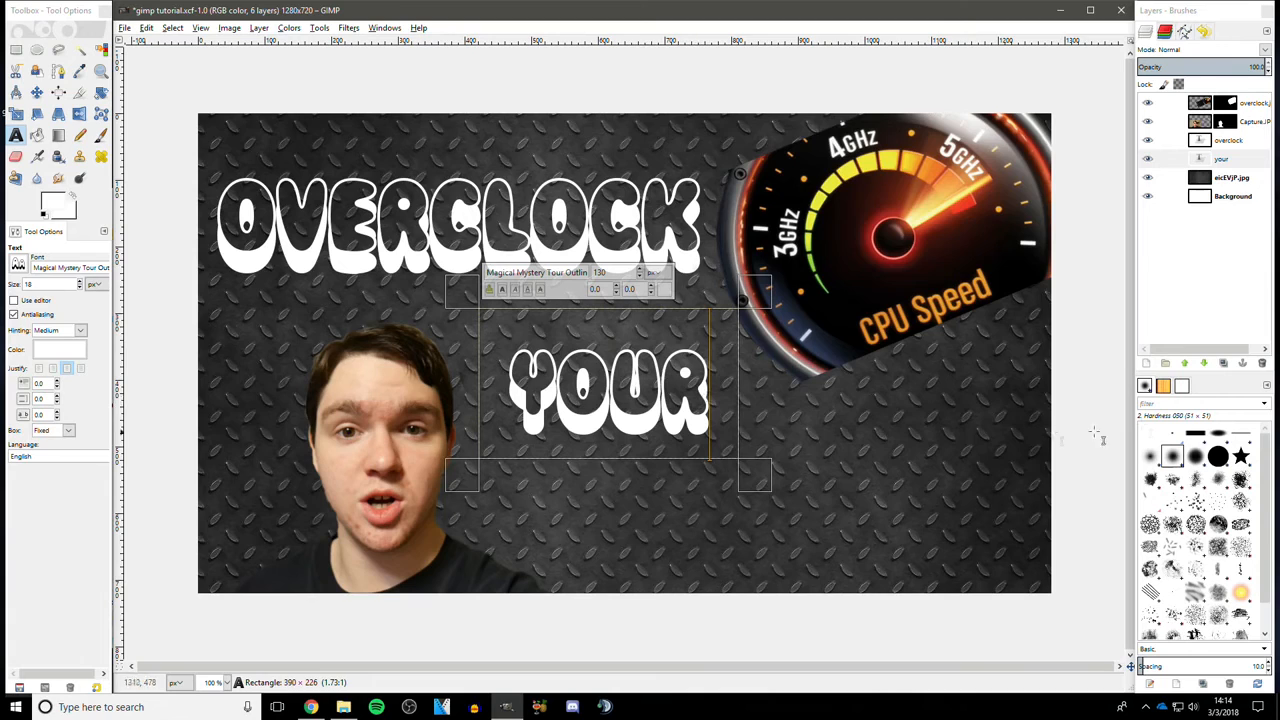
# - Move the OVERCLOCK text layer slightly upward
pyautogui.click(1230, 178)
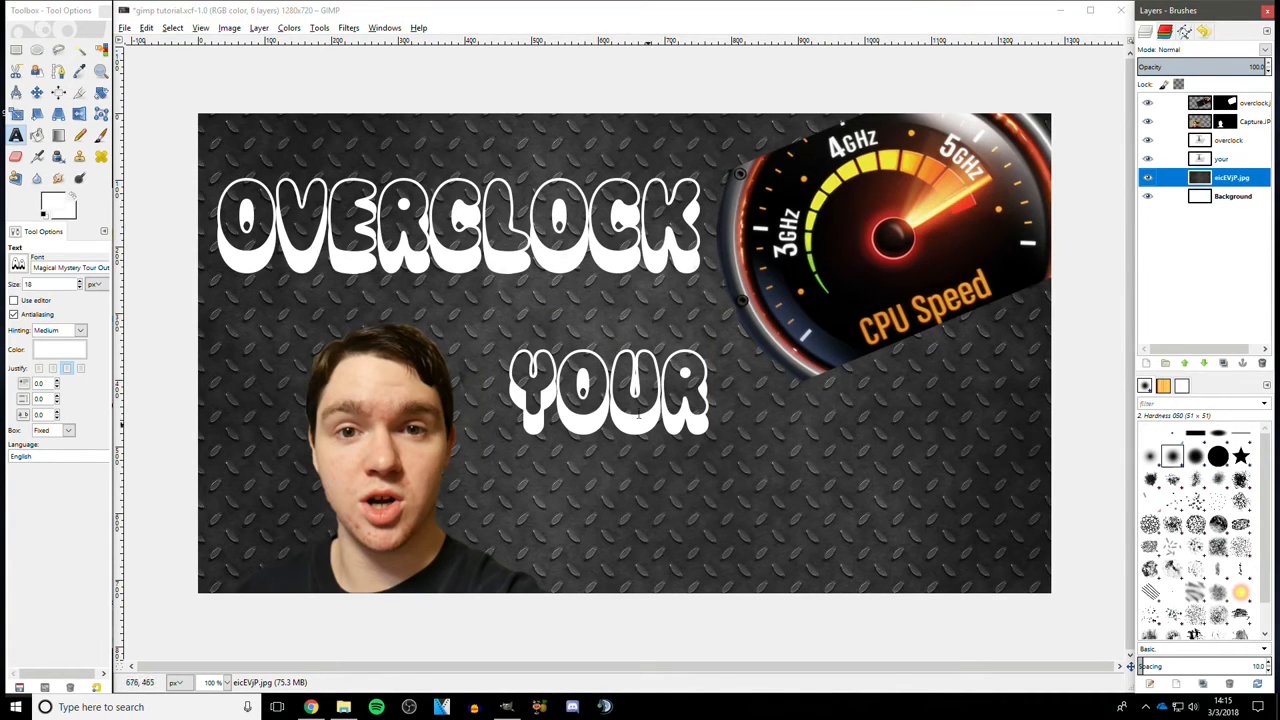
pyautogui.click(36, 92)
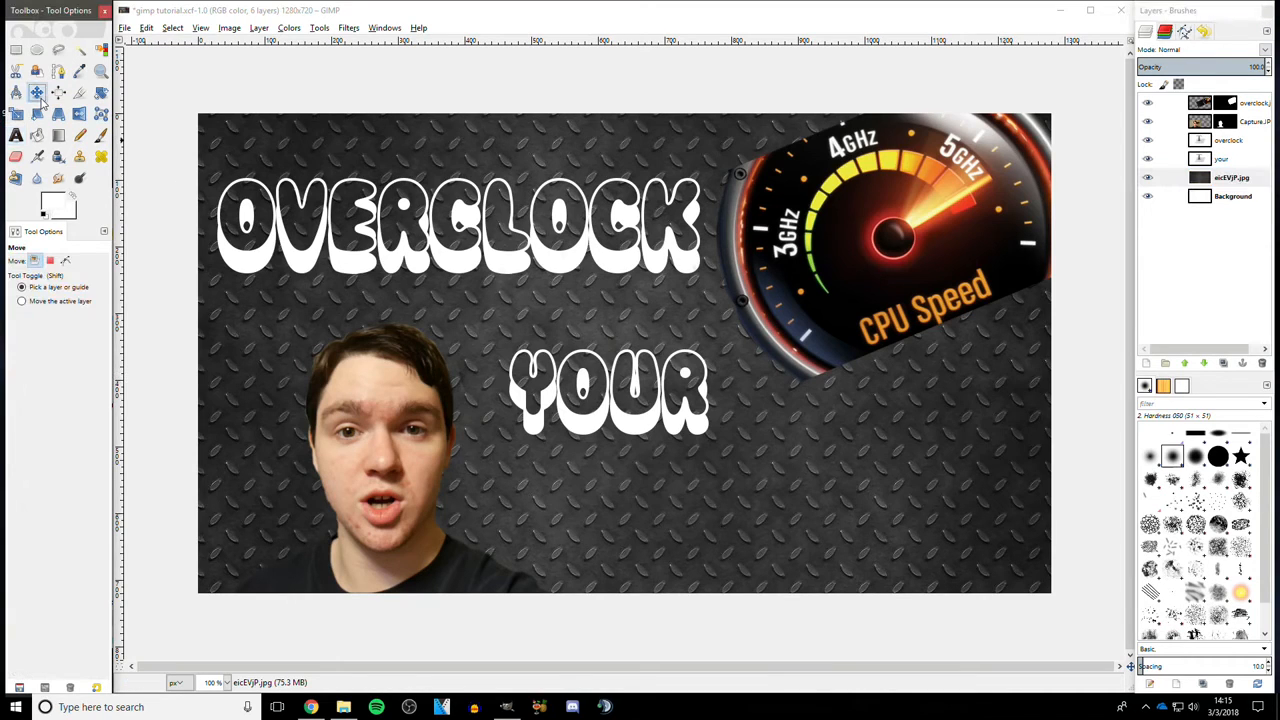
pyautogui.click(1245, 143)
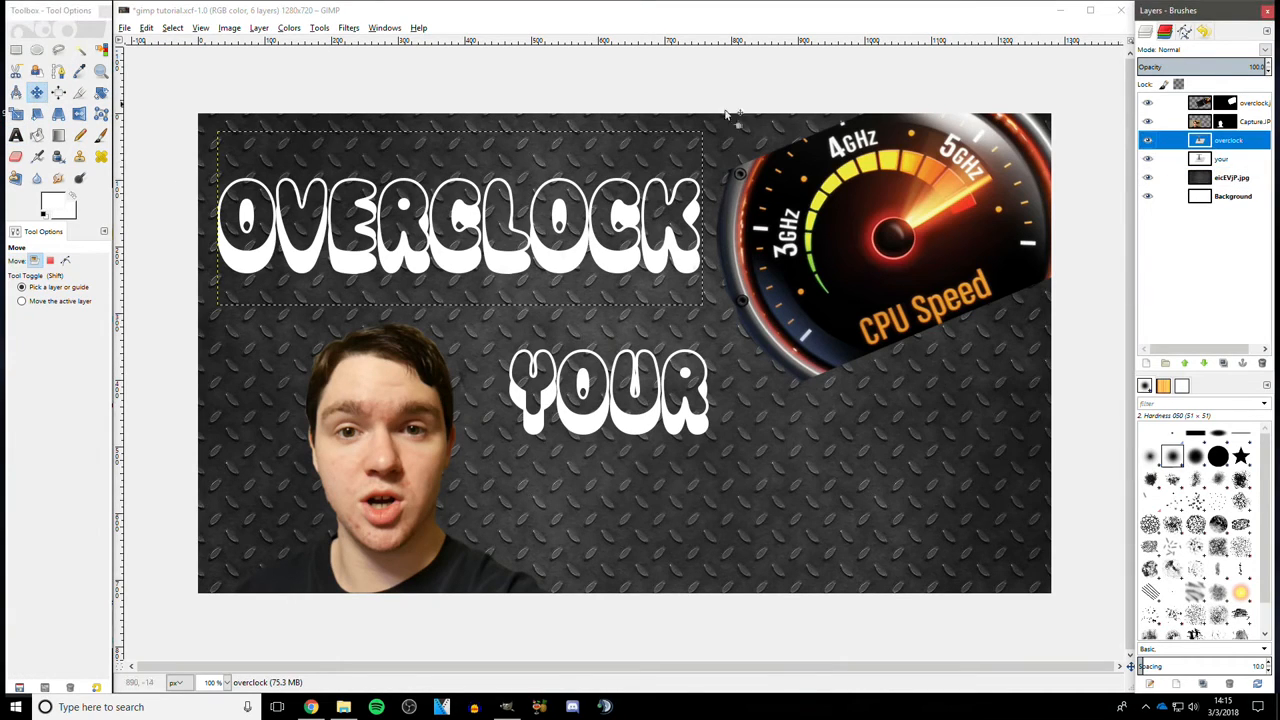
pyautogui.moveTo(437, 258); pyautogui.dragTo(438, 231)
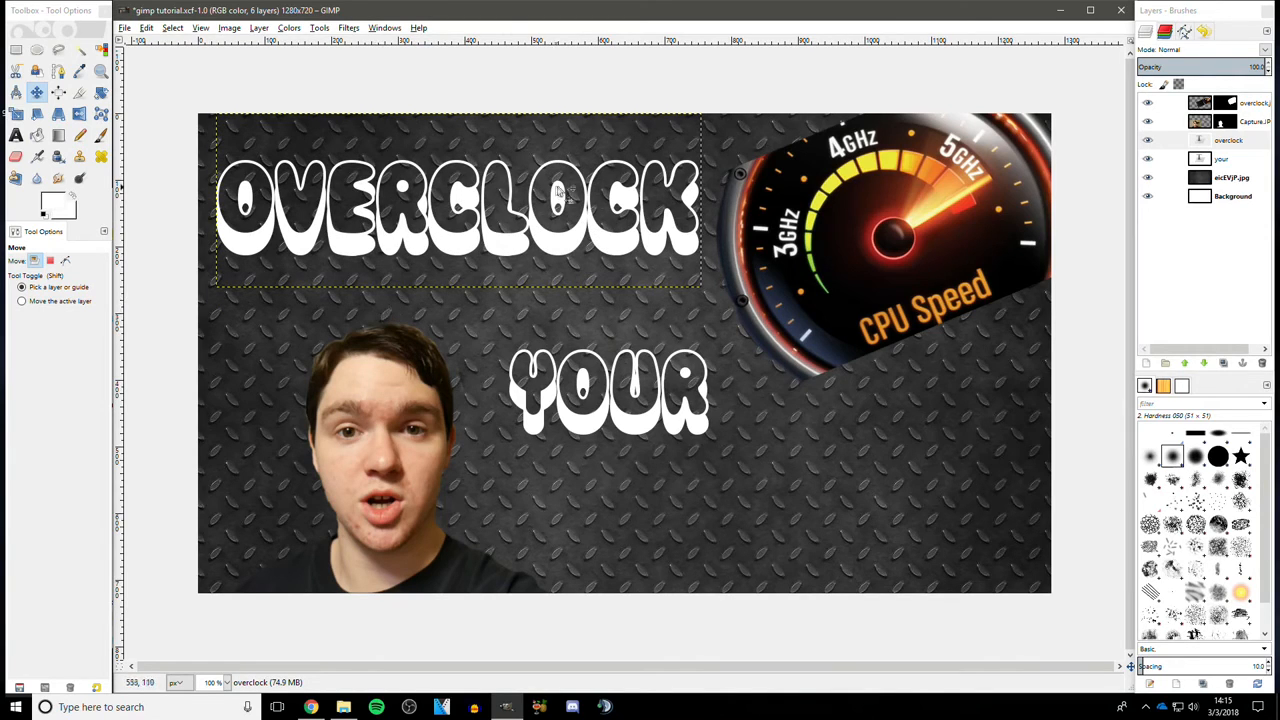
# - Move the YOUR text layer up and to the left
pyautogui.click(1263, 160)
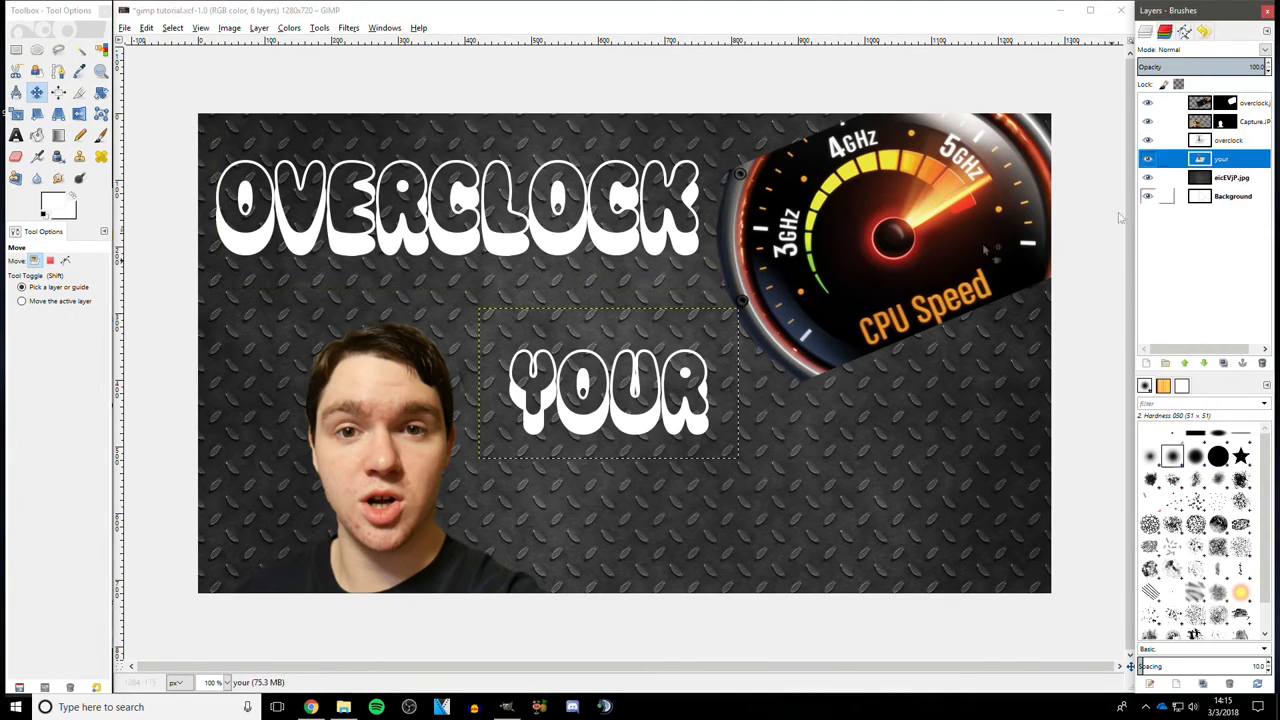
pyautogui.click(622, 384)
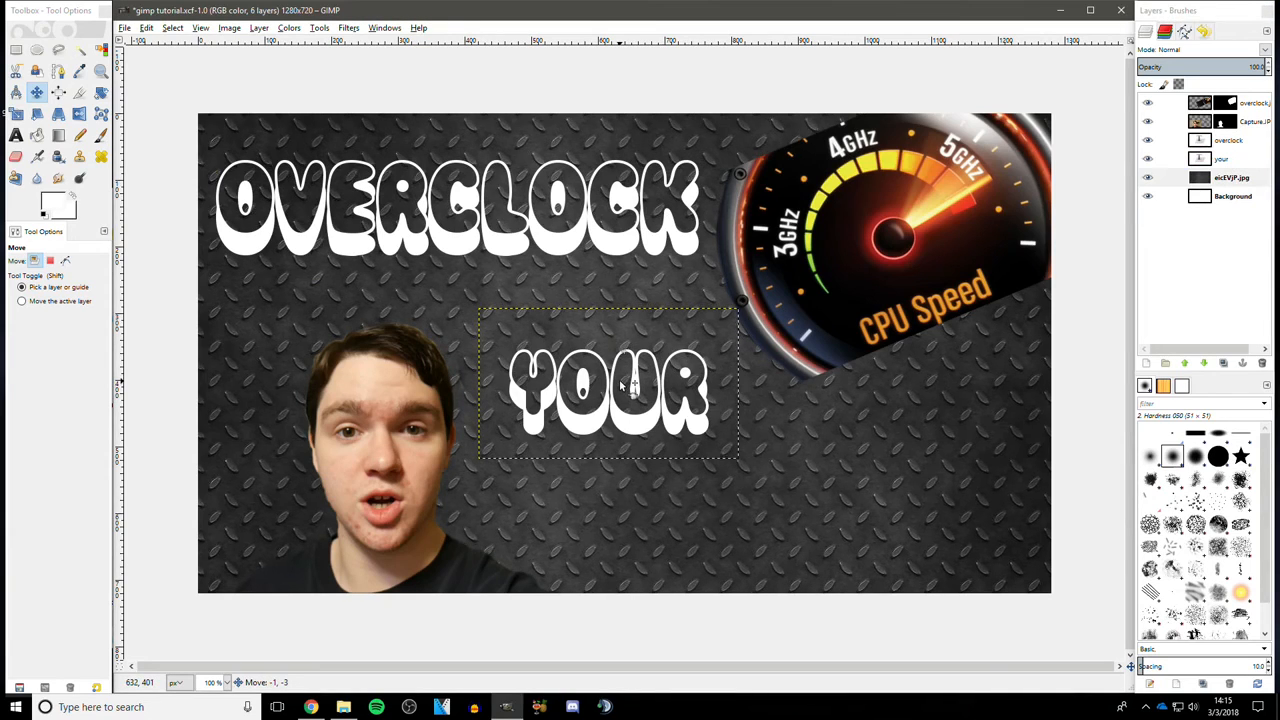
pyautogui.press('ctrl')
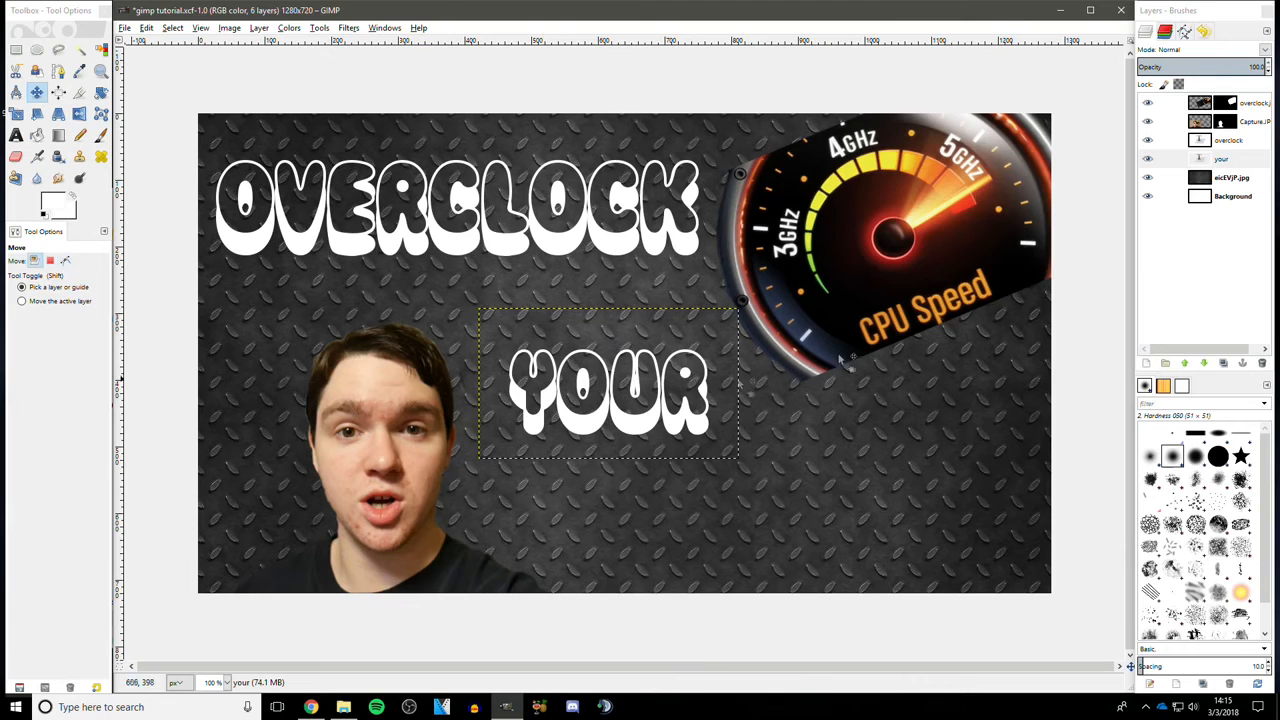
pyautogui.click(1165, 162)
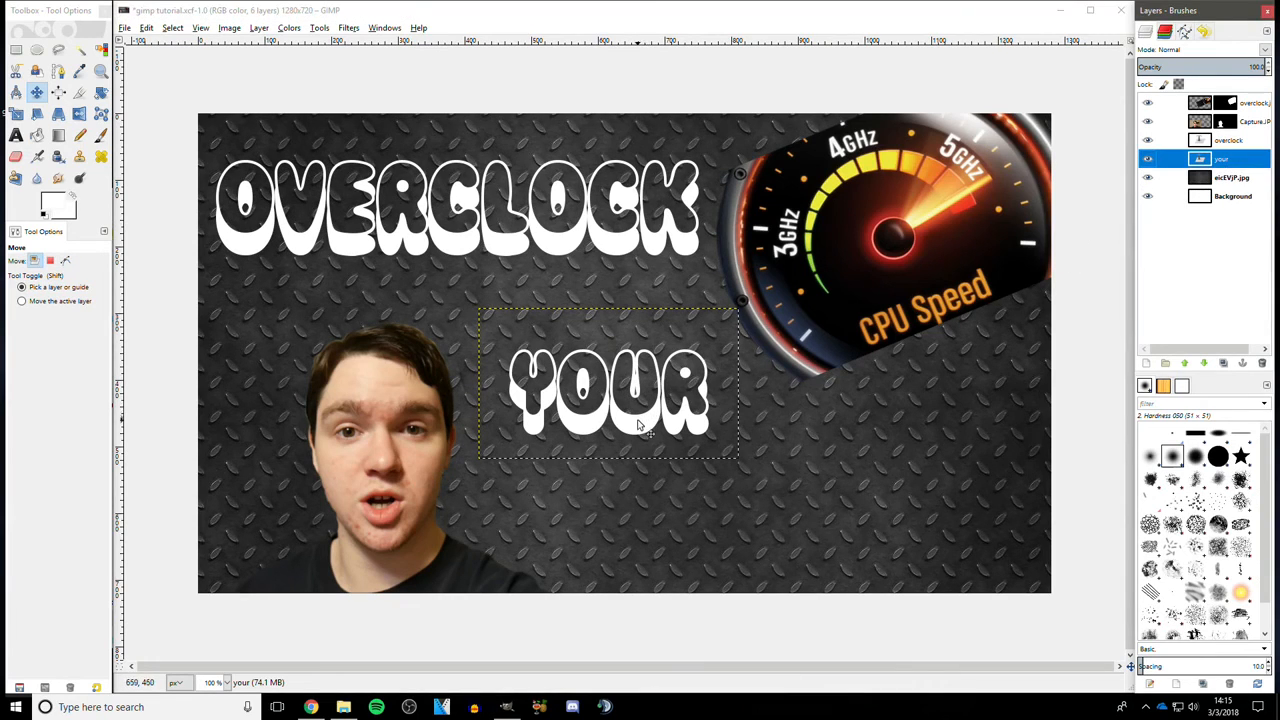
pyautogui.click(640, 425)
pyautogui.moveTo(638, 423); pyautogui.dragTo(619, 407)
# - Create a new text box below YOUR and type pc
pyautogui.click(226, 682)
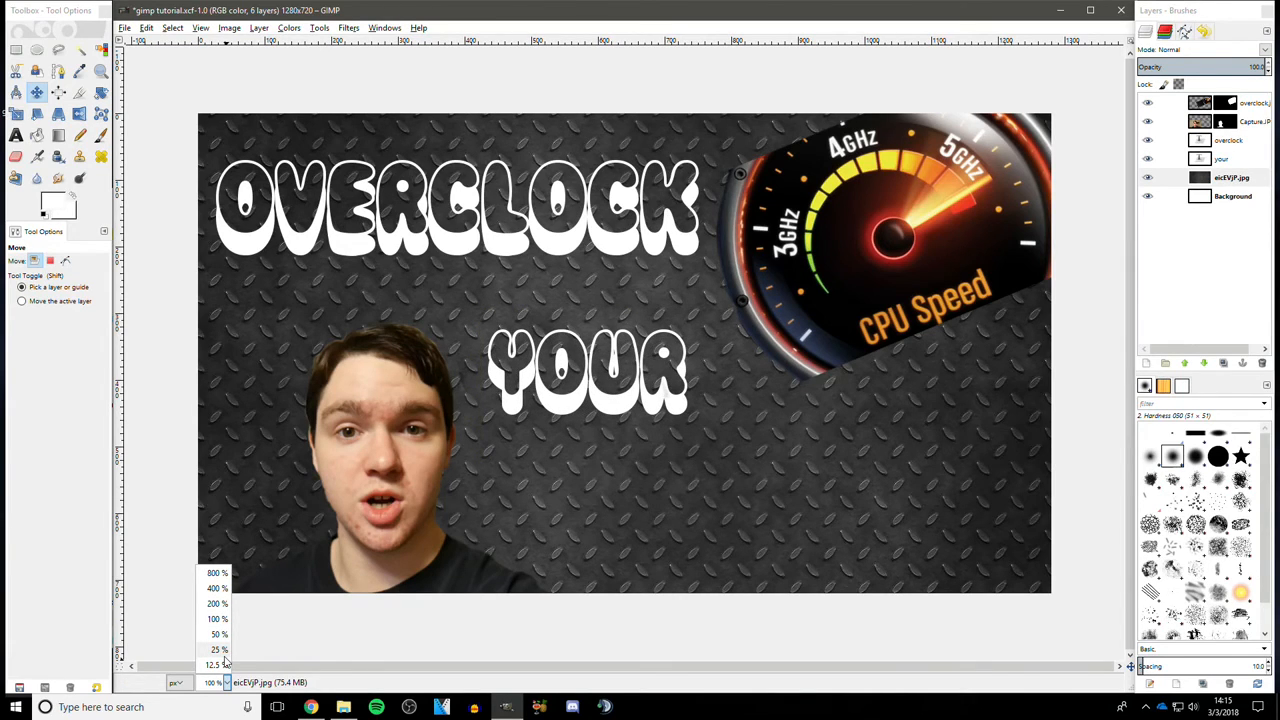
pyautogui.click(222, 664)
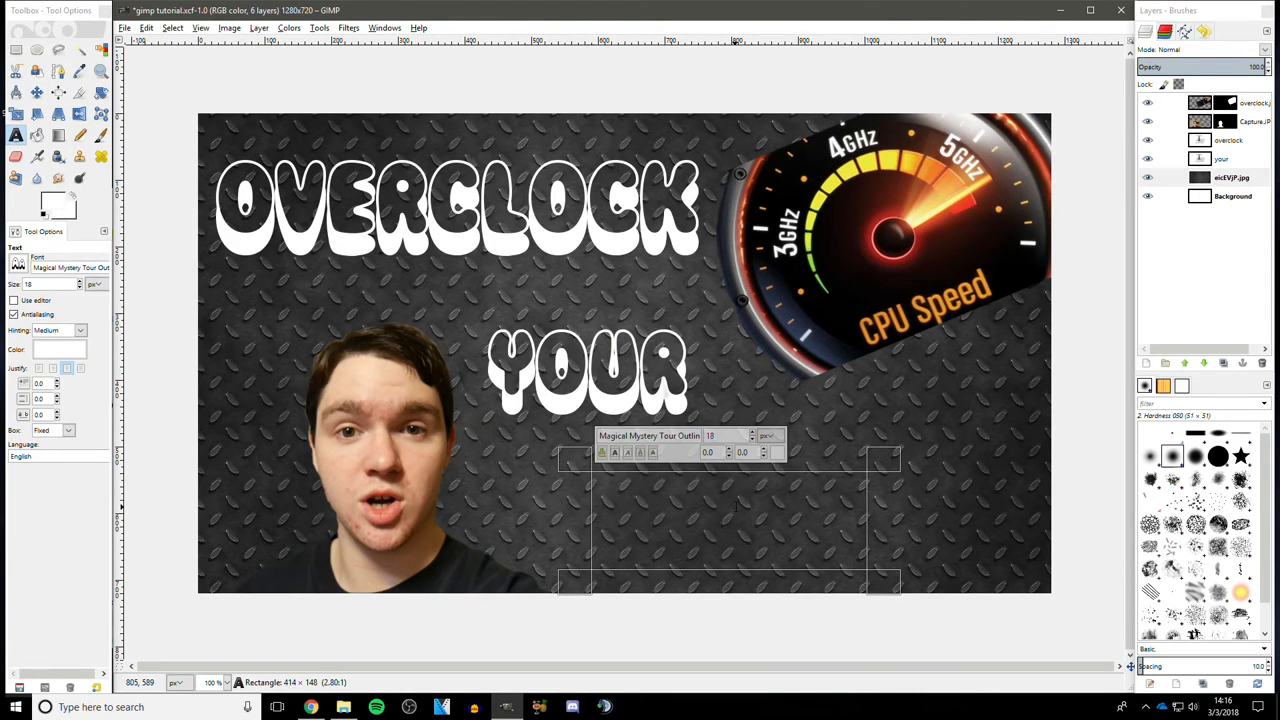
pyautogui.write('pc')
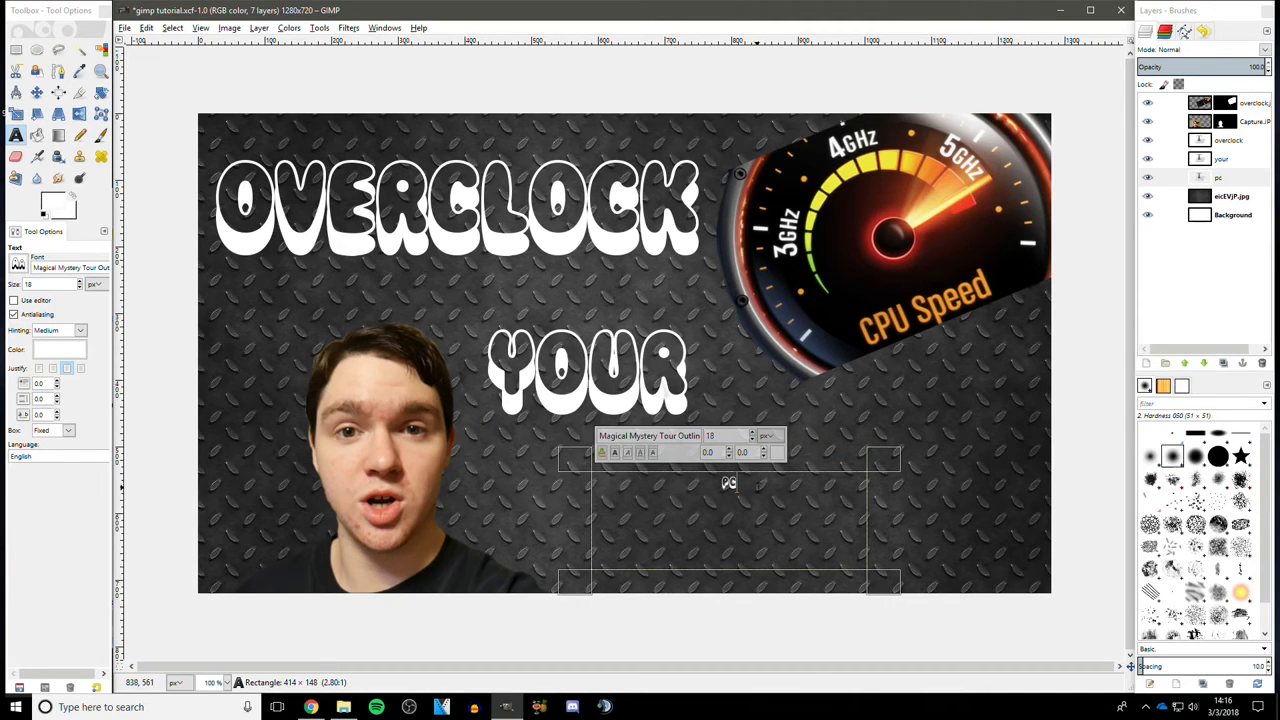
# - Select the pc text, set its size to 105 px, and centre-justify it
pyautogui.click(67, 369)
pyautogui.click(37, 369)
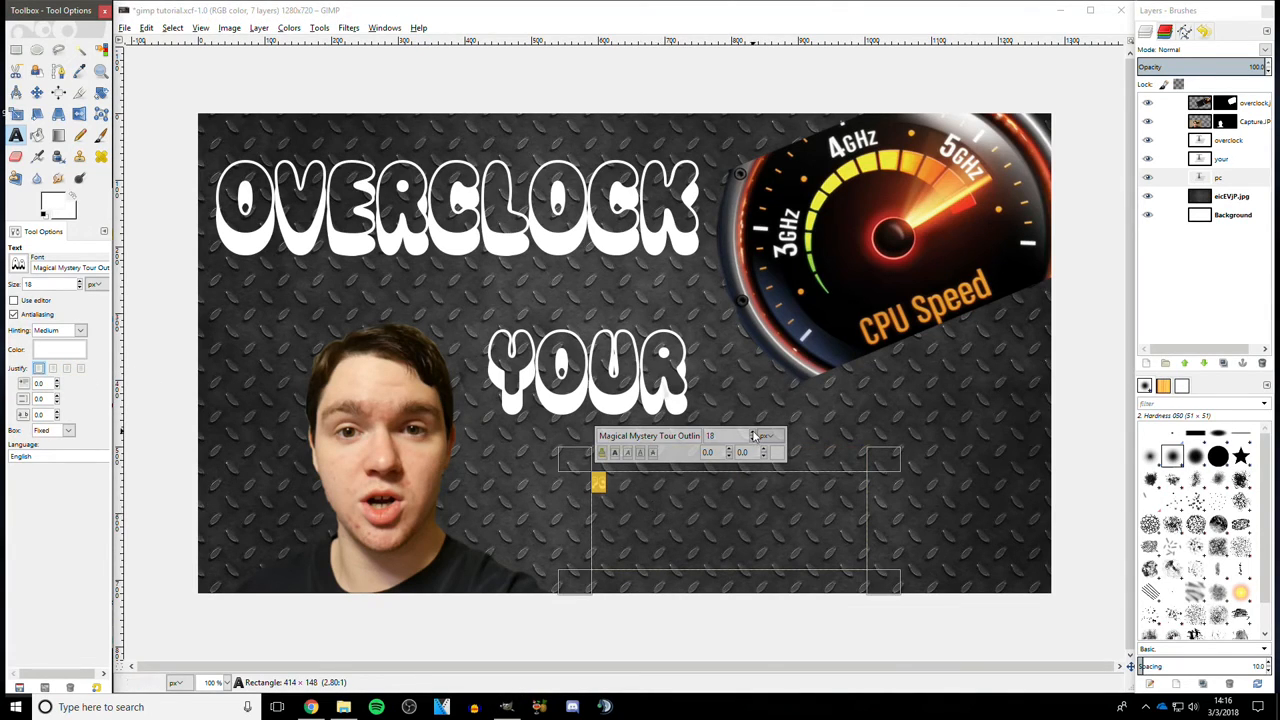
pyautogui.click(753, 432)
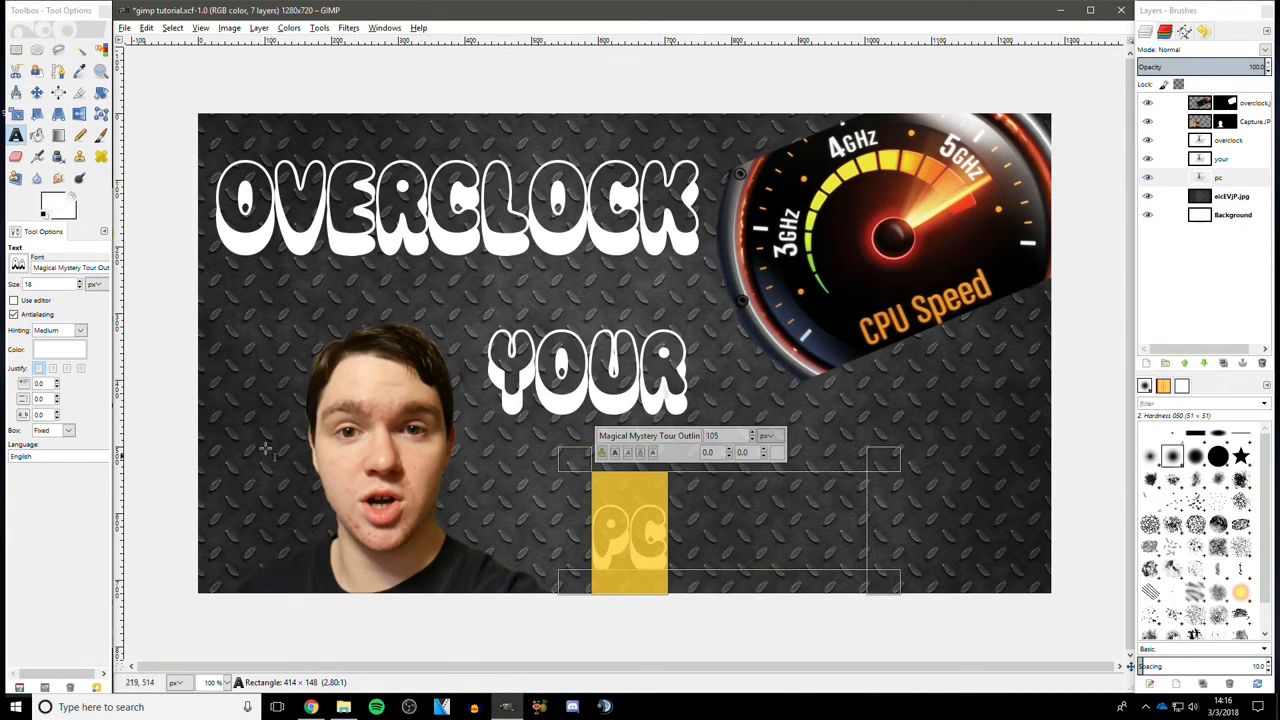
pyautogui.click(67, 369)
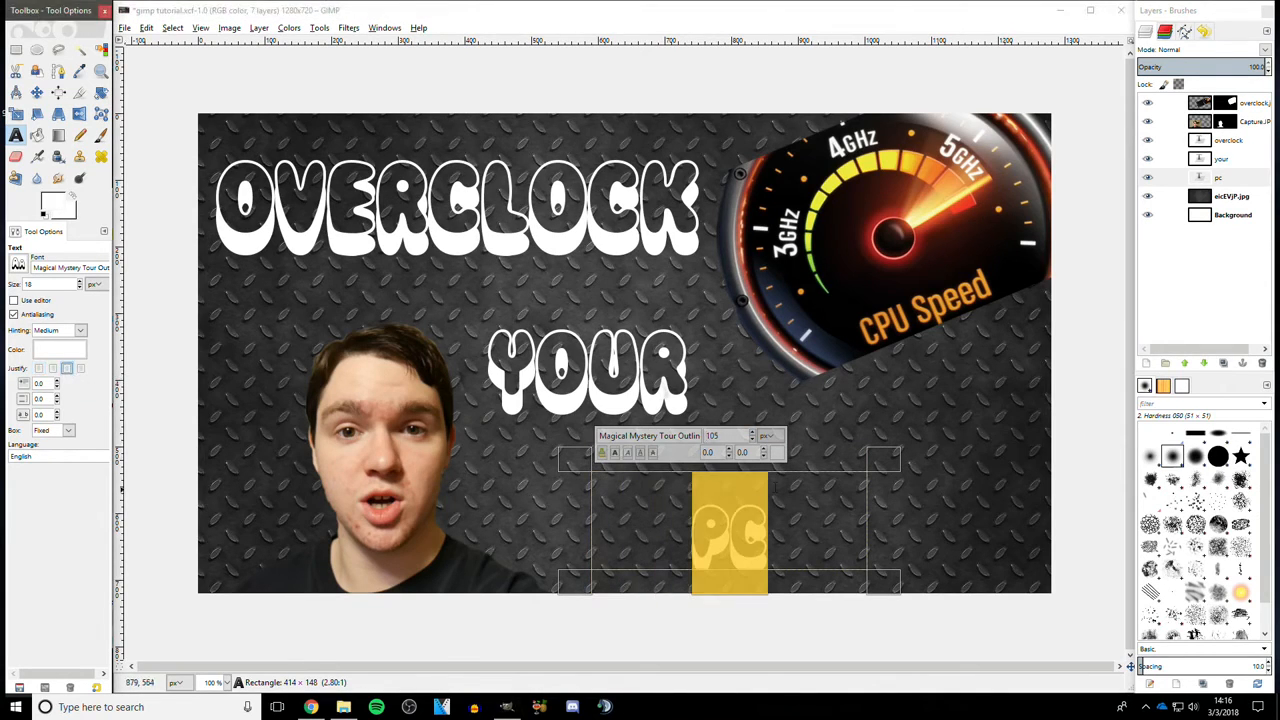
# - Enlarge the PC text box to about 440 × 181 pixels and raise the text size to 122 px
pyautogui.moveTo(818, 466); pyautogui.dragTo(818, 439)
pyautogui.moveTo(576, 508); pyautogui.dragTo(559, 508)
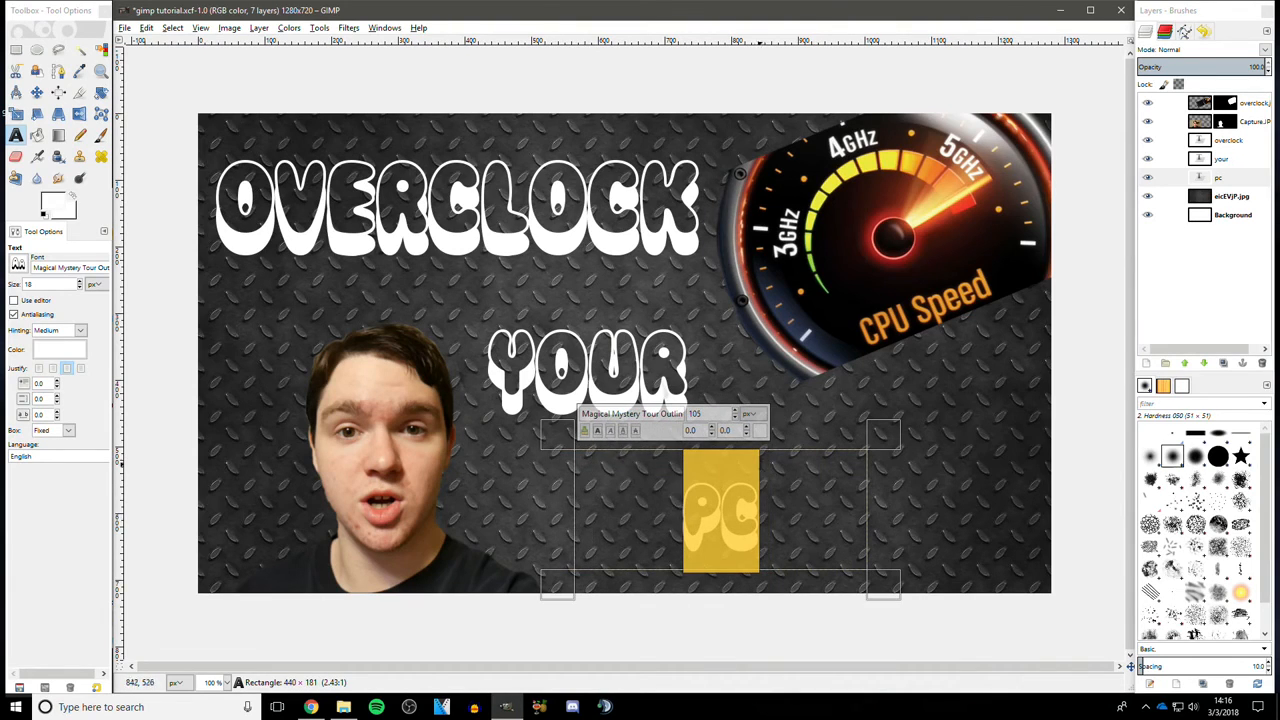
pyautogui.click(735, 411)
pyautogui.click(735, 411)
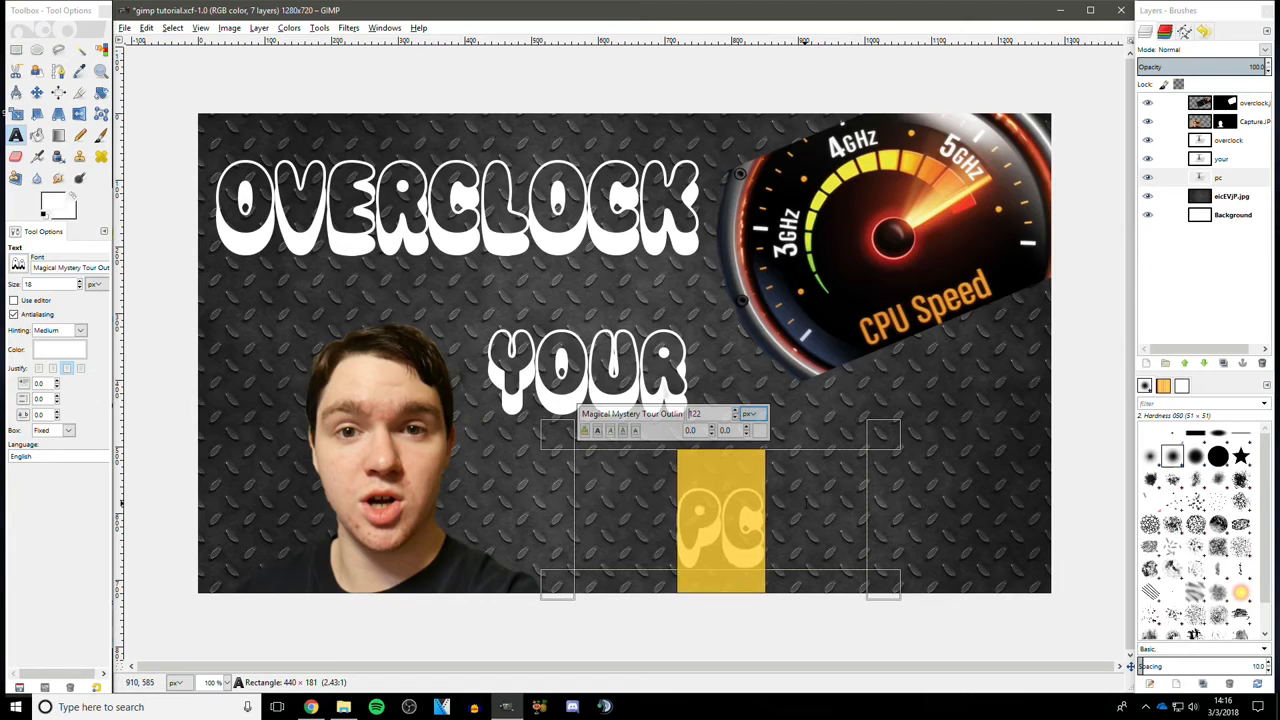
pyautogui.click(797, 530)
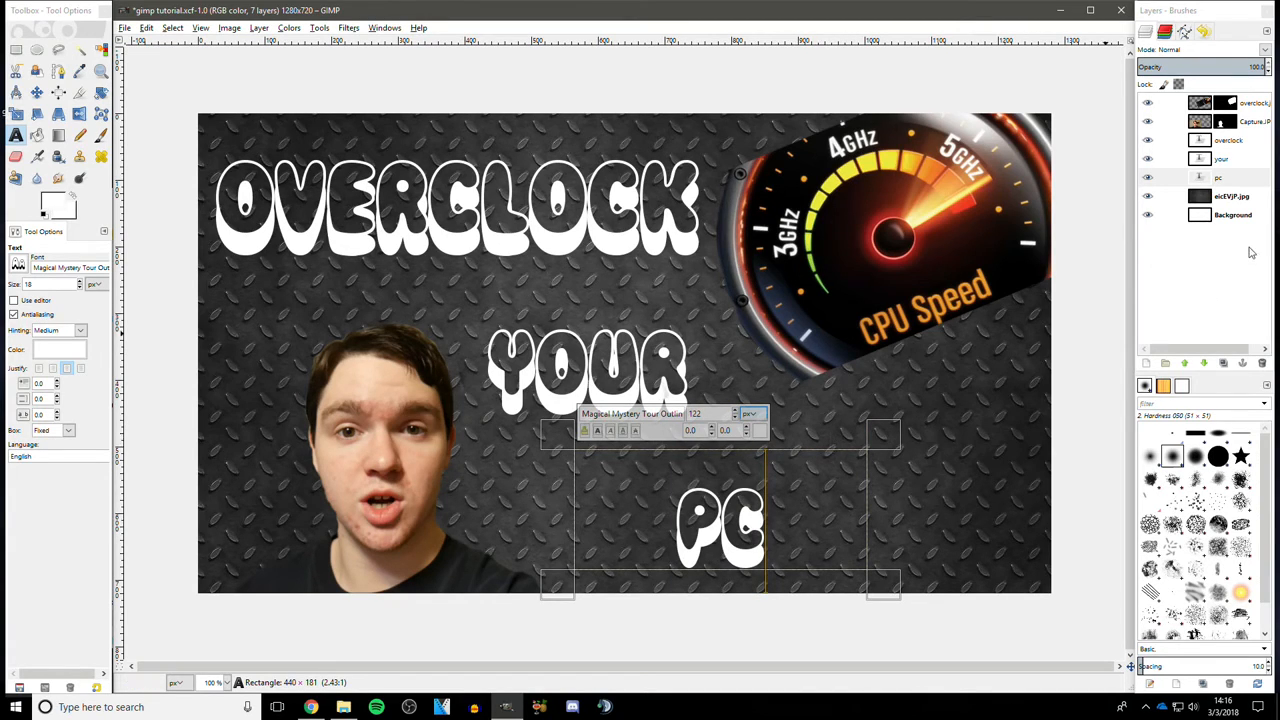
# - Move the PC text layer to the left, under YOUR
pyautogui.click(1240, 197)
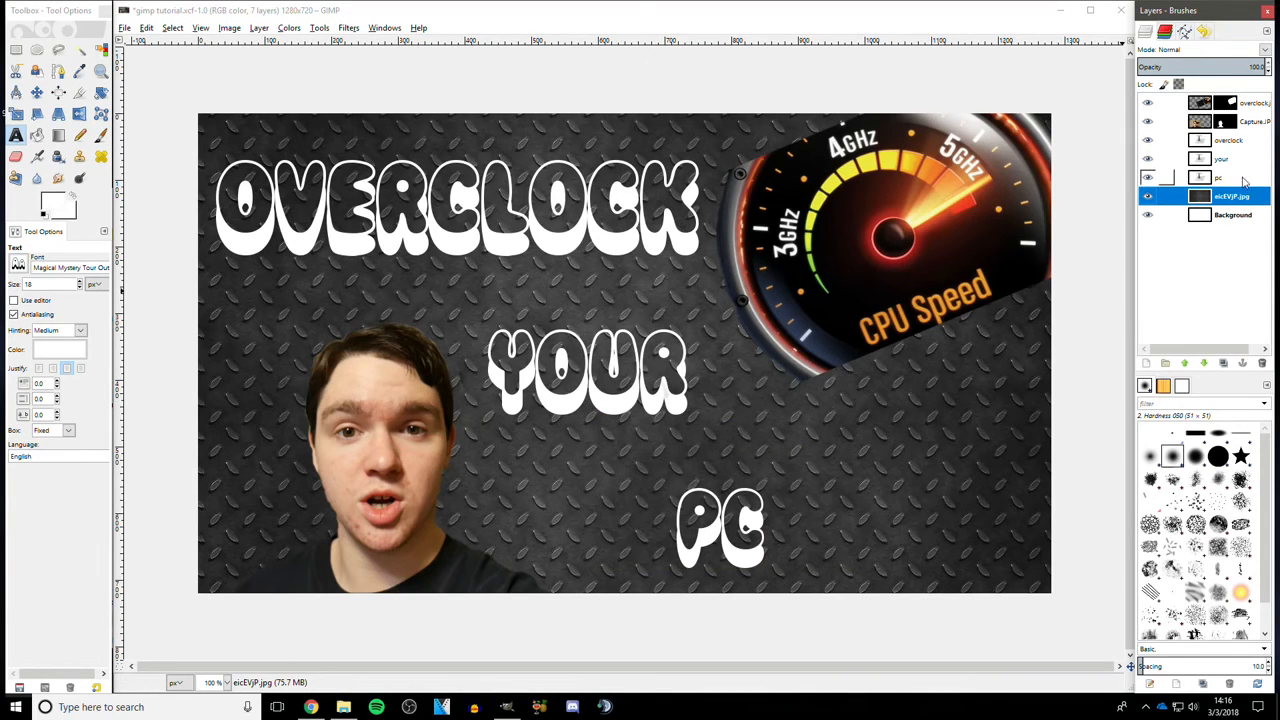
pyautogui.click(1167, 177)
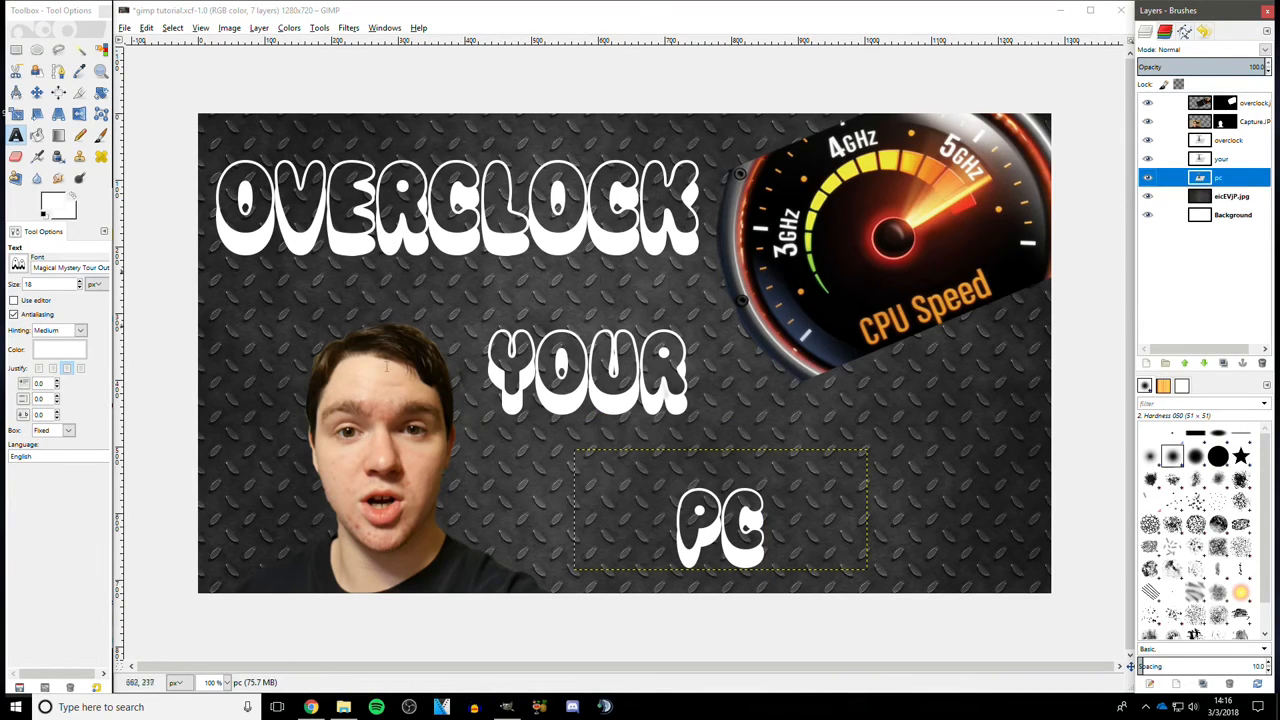
pyautogui.click(36, 92)
pyautogui.moveTo(716, 552); pyautogui.dragTo(650, 550)
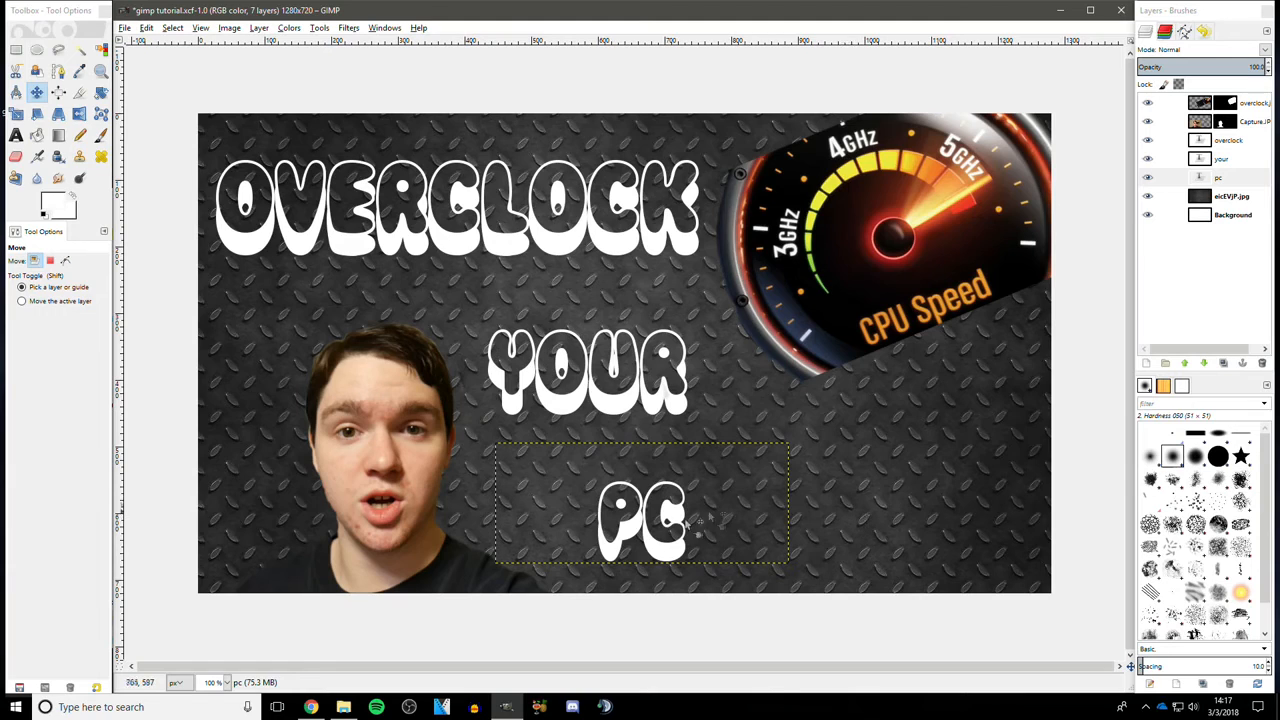
# - Preview the whole thumbnail at 12.5% zoom, then return to 100%
pyautogui.click(227, 682)
pyautogui.click(218, 665)
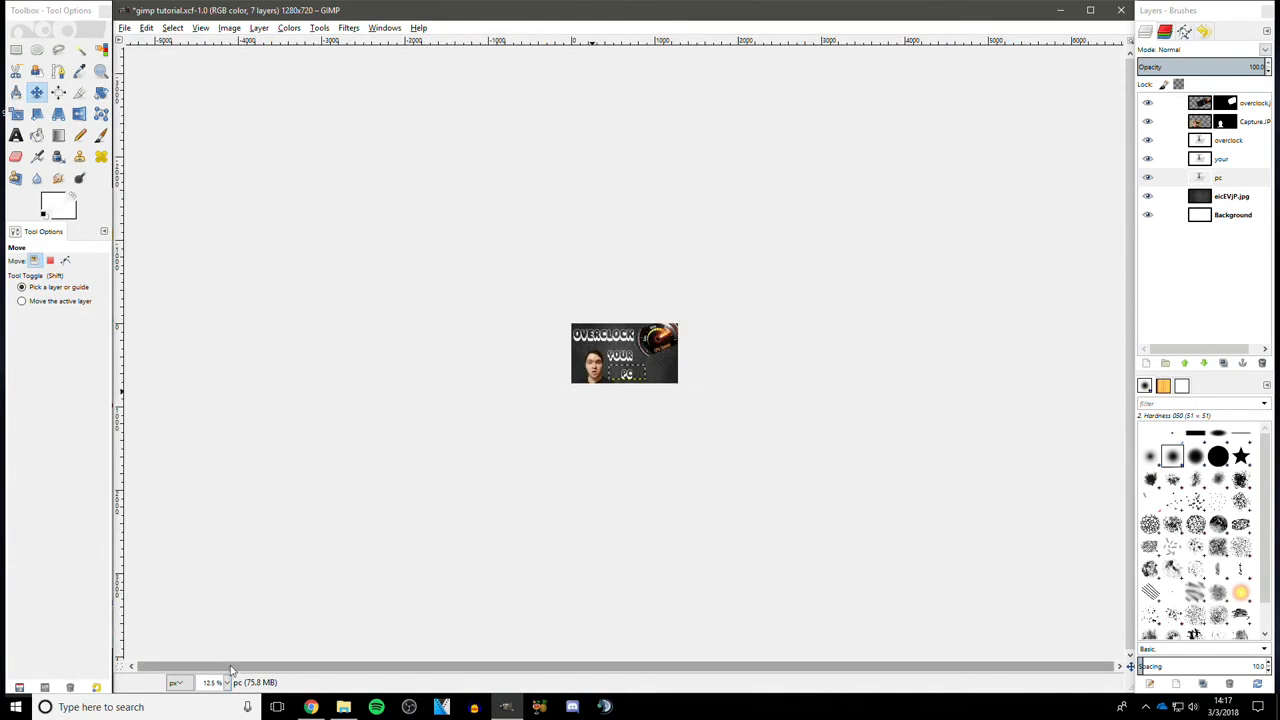
pyautogui.click(1232, 197)
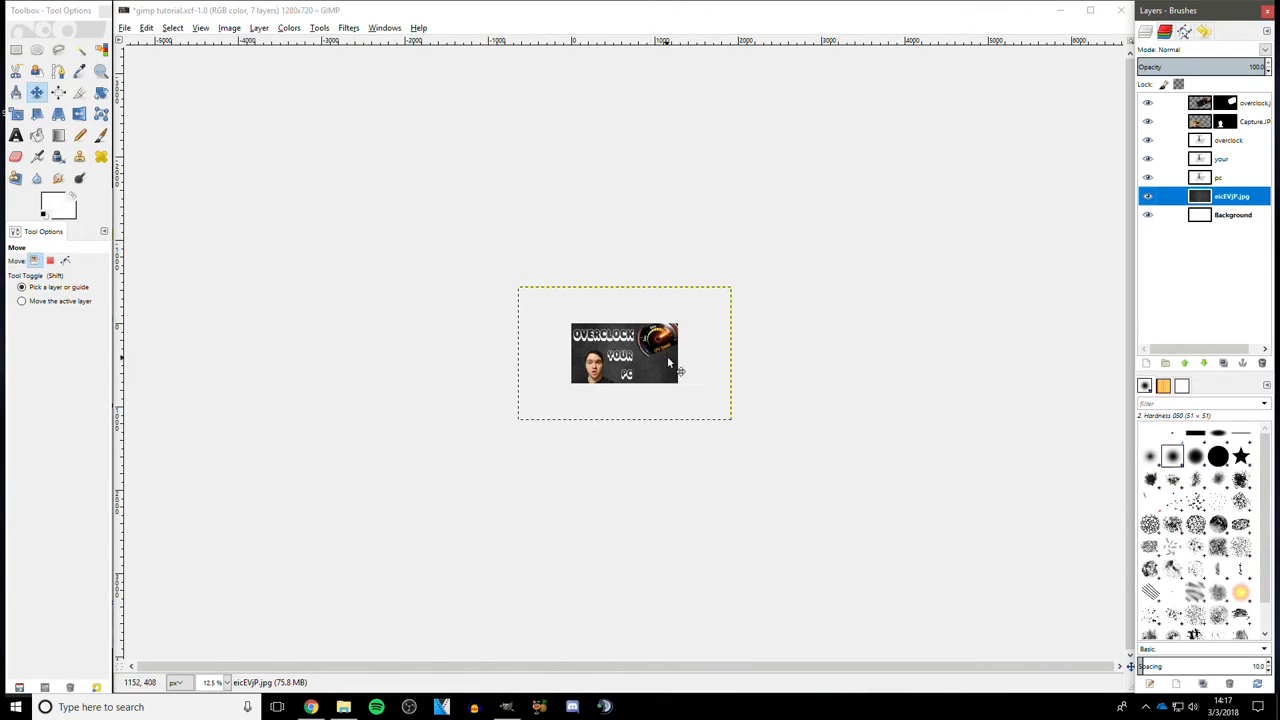
pyautogui.click(228, 683)
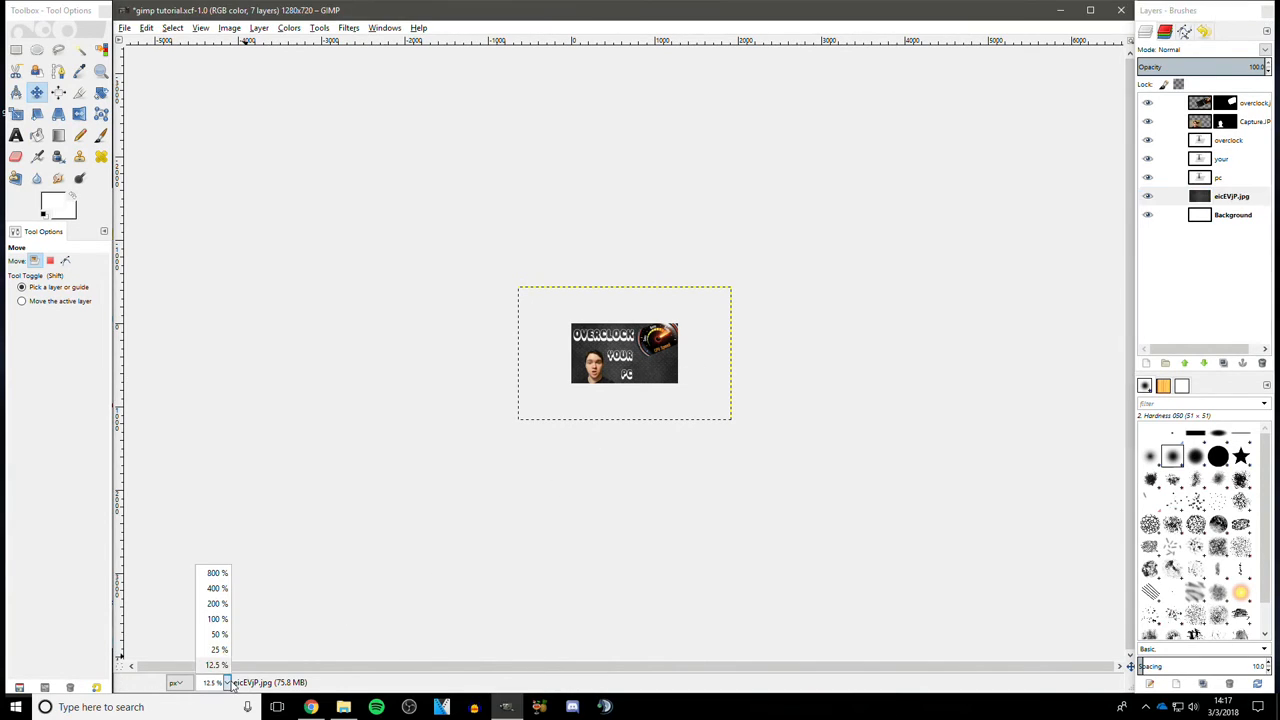
pyautogui.click(216, 619)
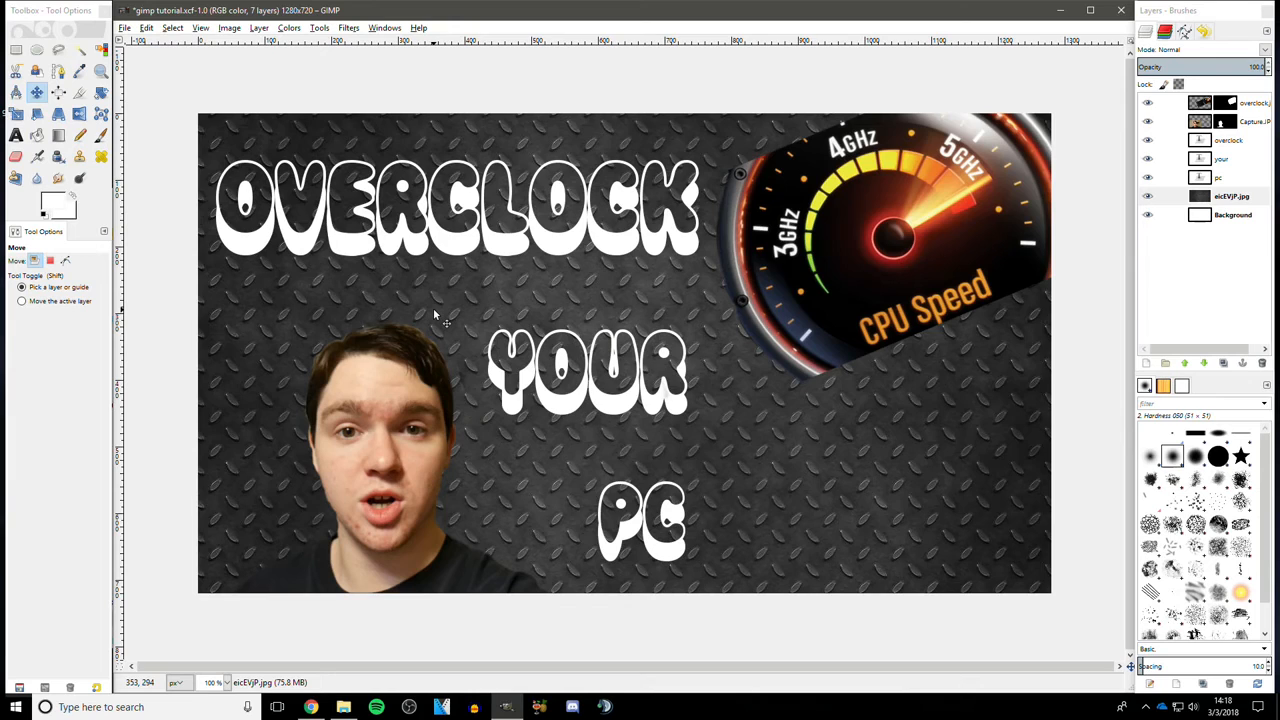
# - Draw a text box in the bottom-right corner and type the creator's @ handle
pyautogui.click(16, 135)
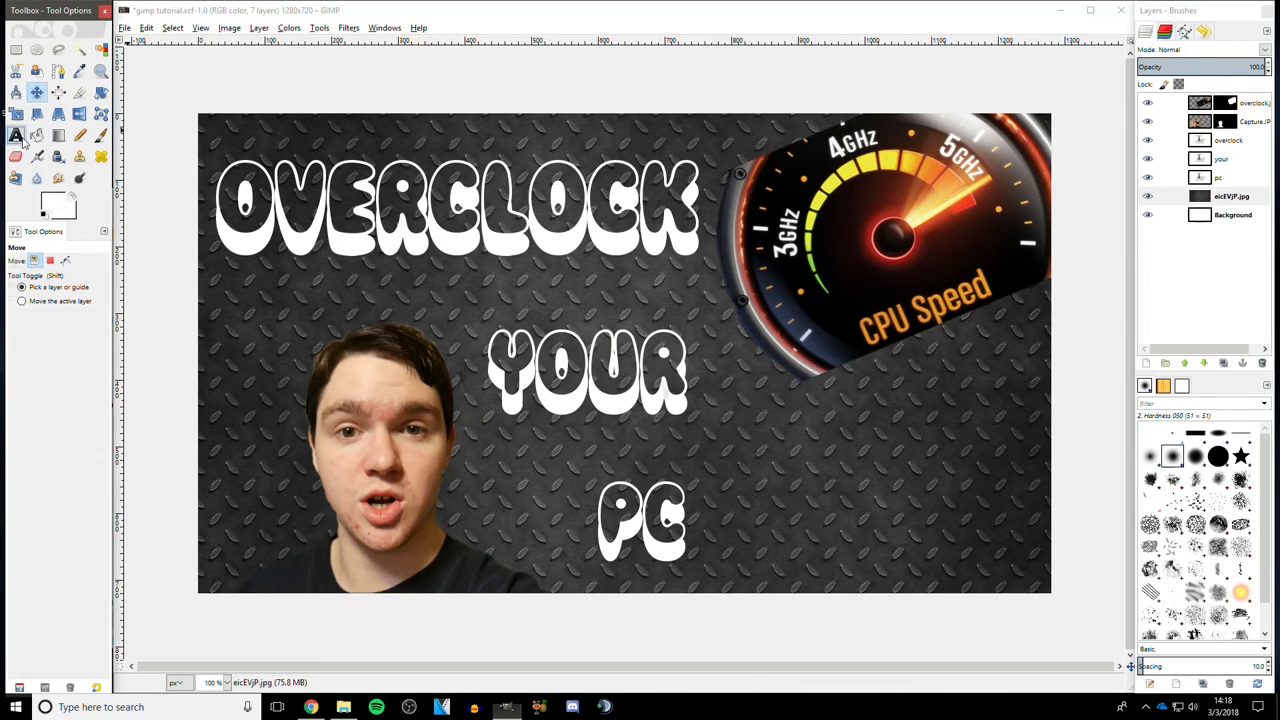
pyautogui.moveTo(877, 556); pyautogui.dragTo(1041, 585)
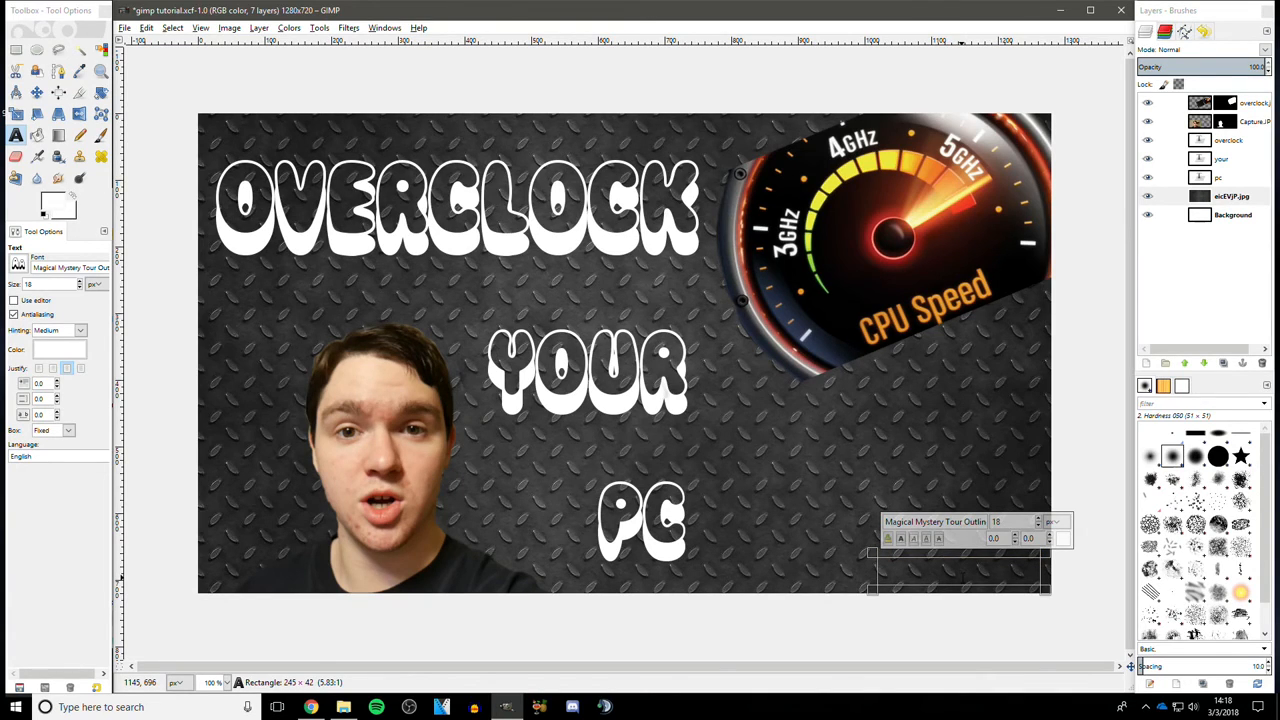
pyautogui.write('@ala')
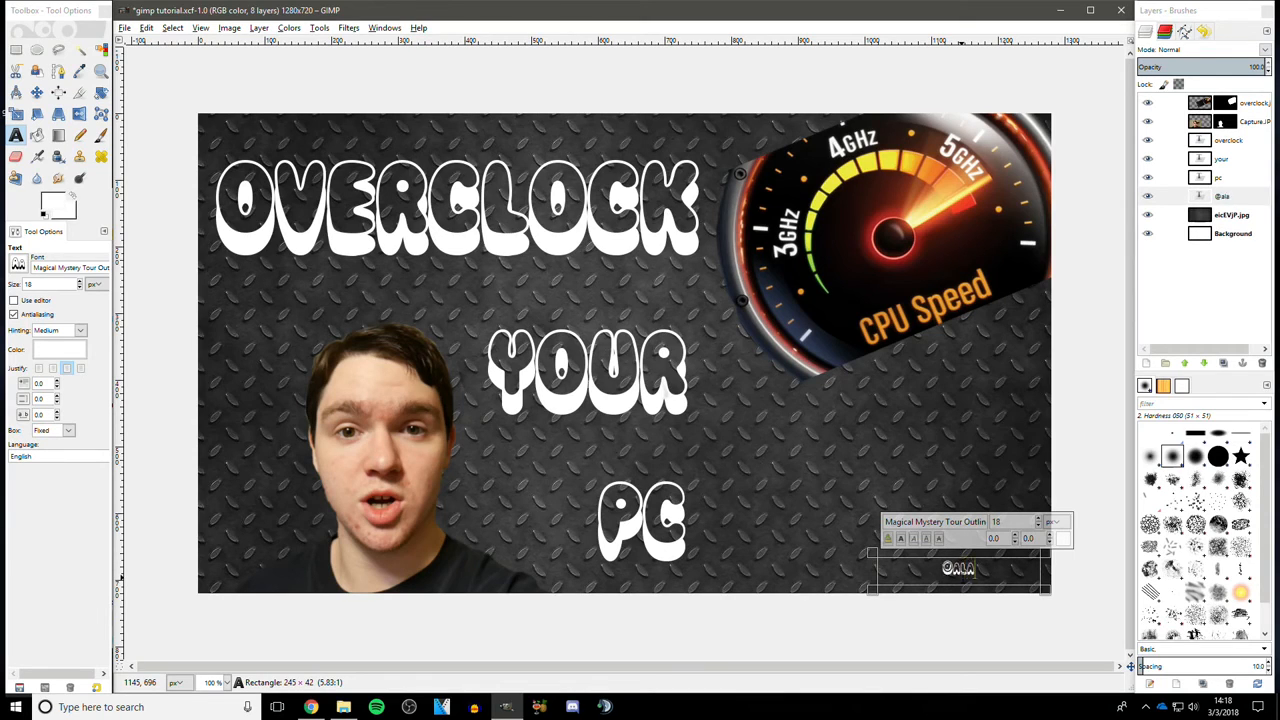
pyautogui.write('nhm2000')
pyautogui.click(985, 372)
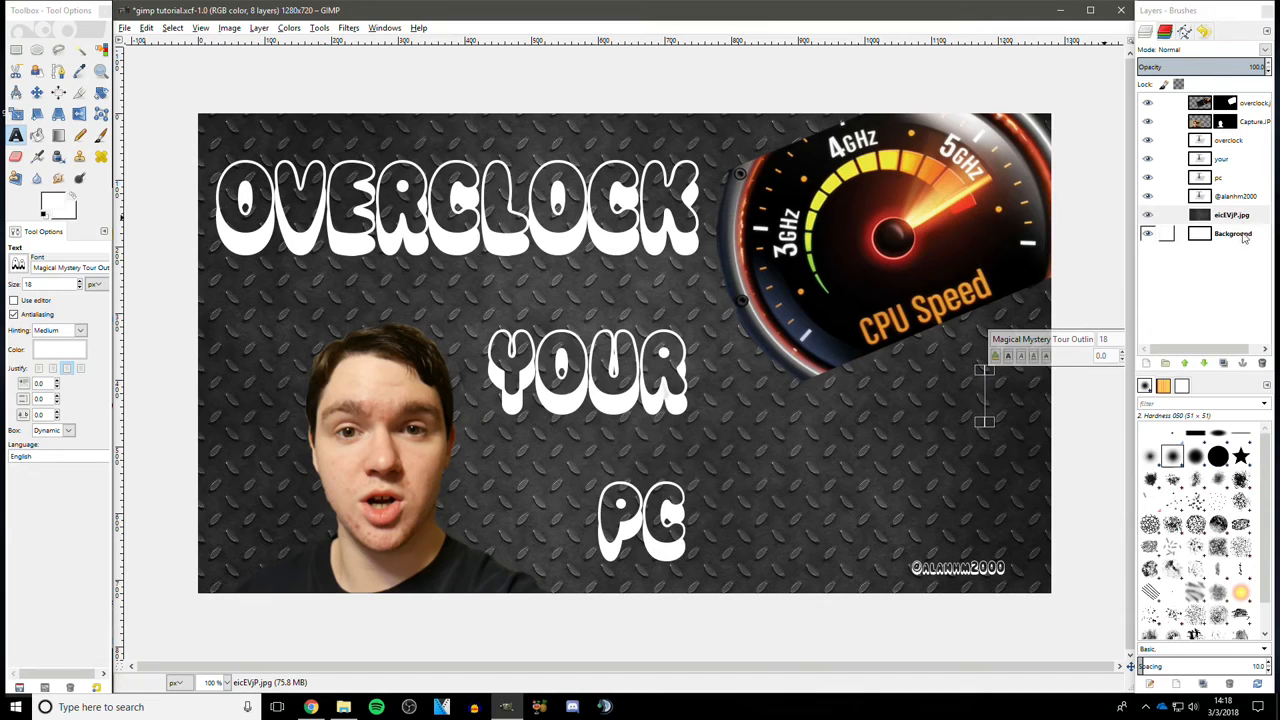
pyautogui.click(1234, 216)
pyautogui.click(982, 403)
pyautogui.hotkey('ctrl', 'z')
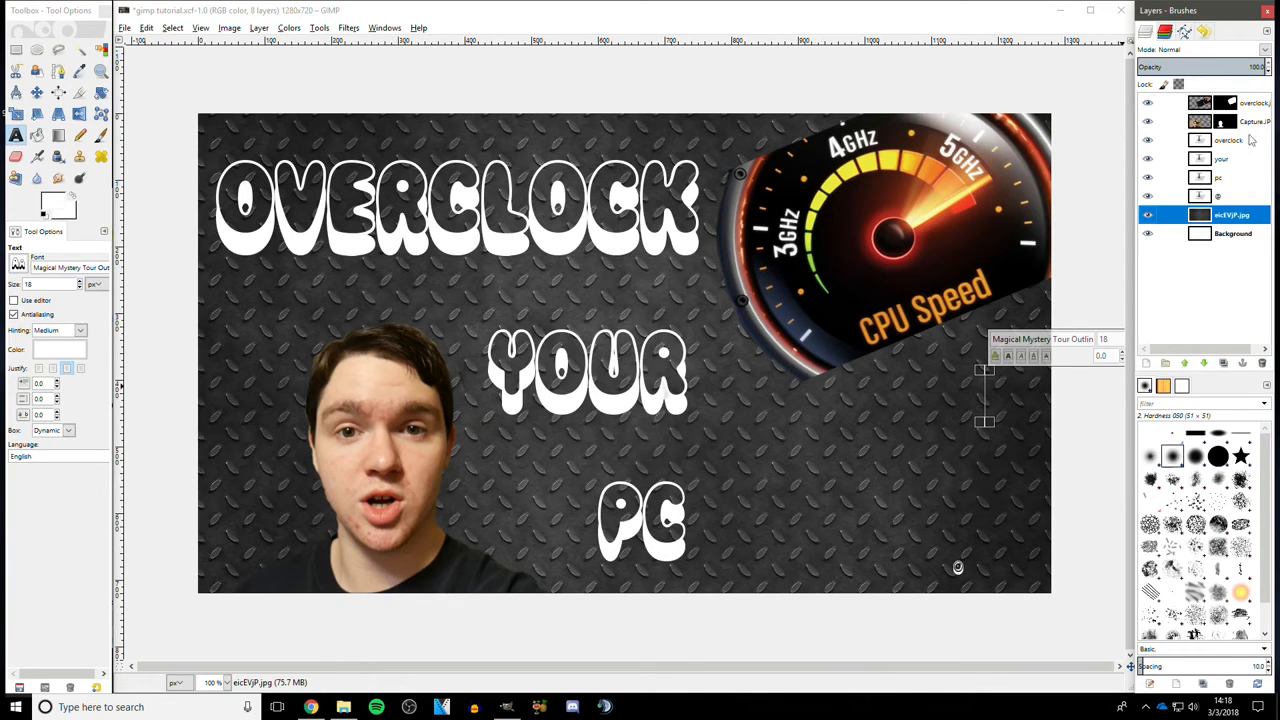
pyautogui.click(1203, 31)
pyautogui.moveTo(1203, 31); pyautogui.dragTo(1220, 52)
pyautogui.click(1190, 200)
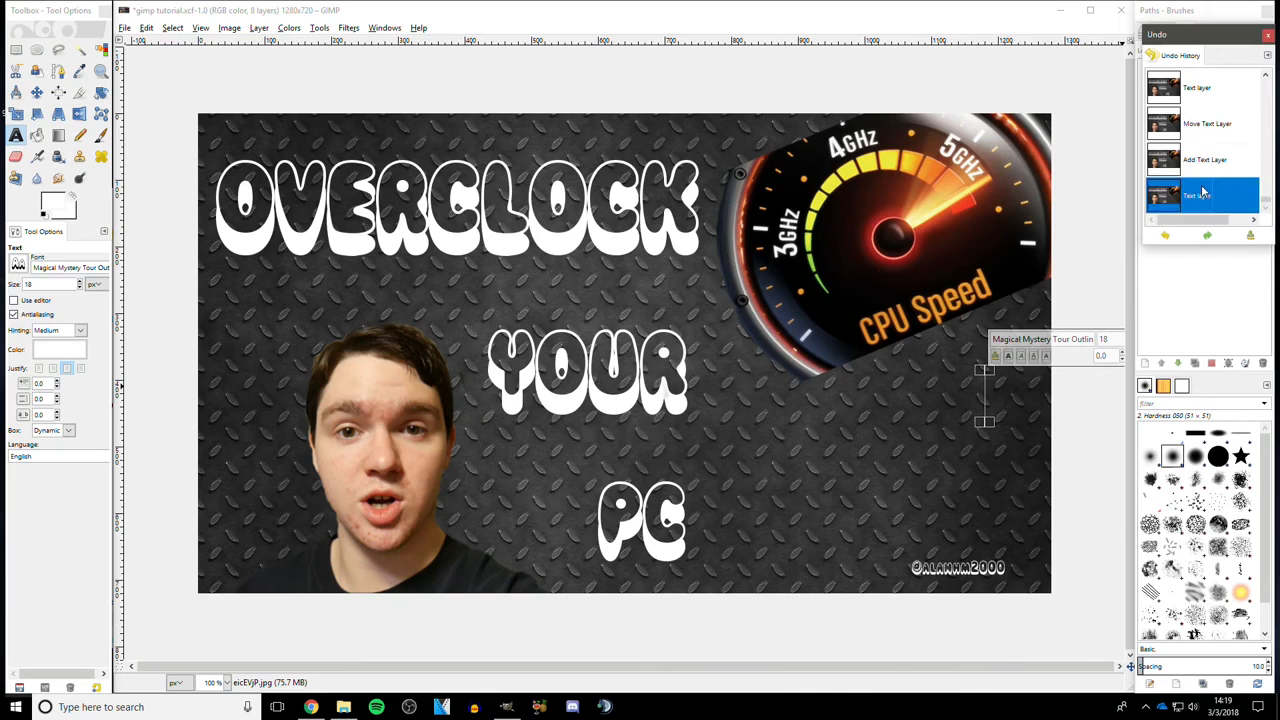
pyautogui.click(1192, 258)
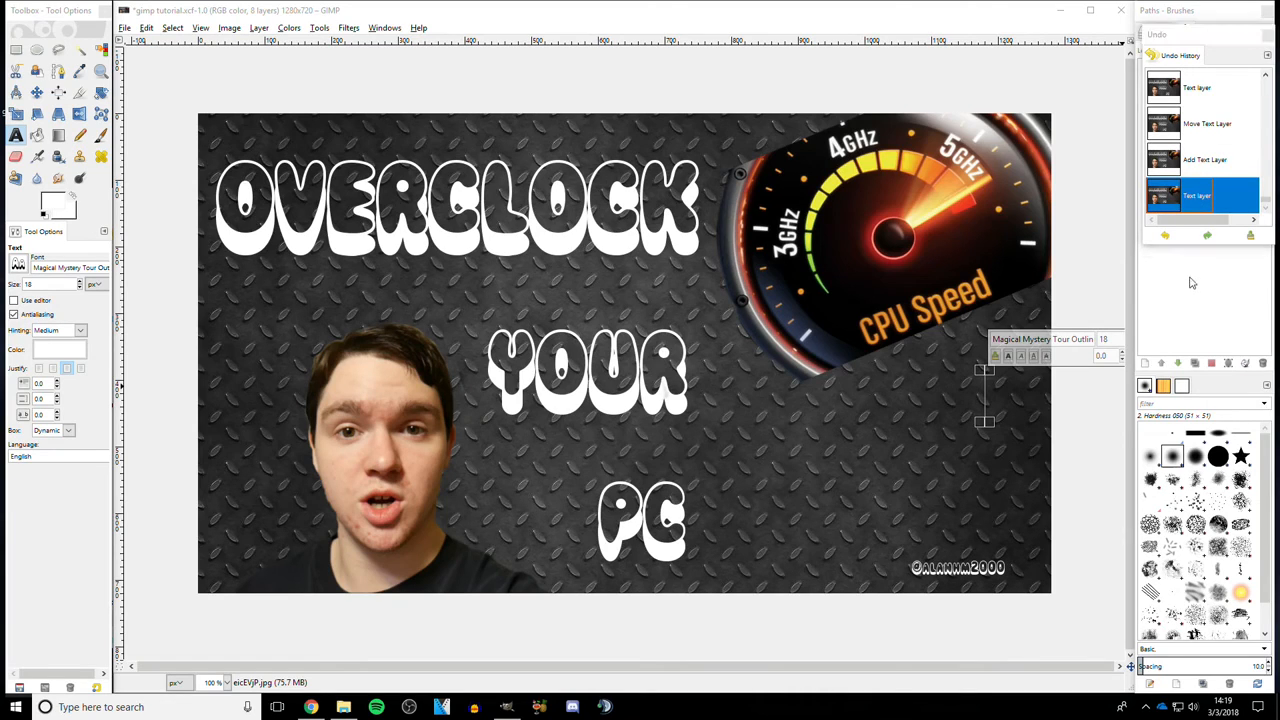
pyautogui.click(1190, 260)
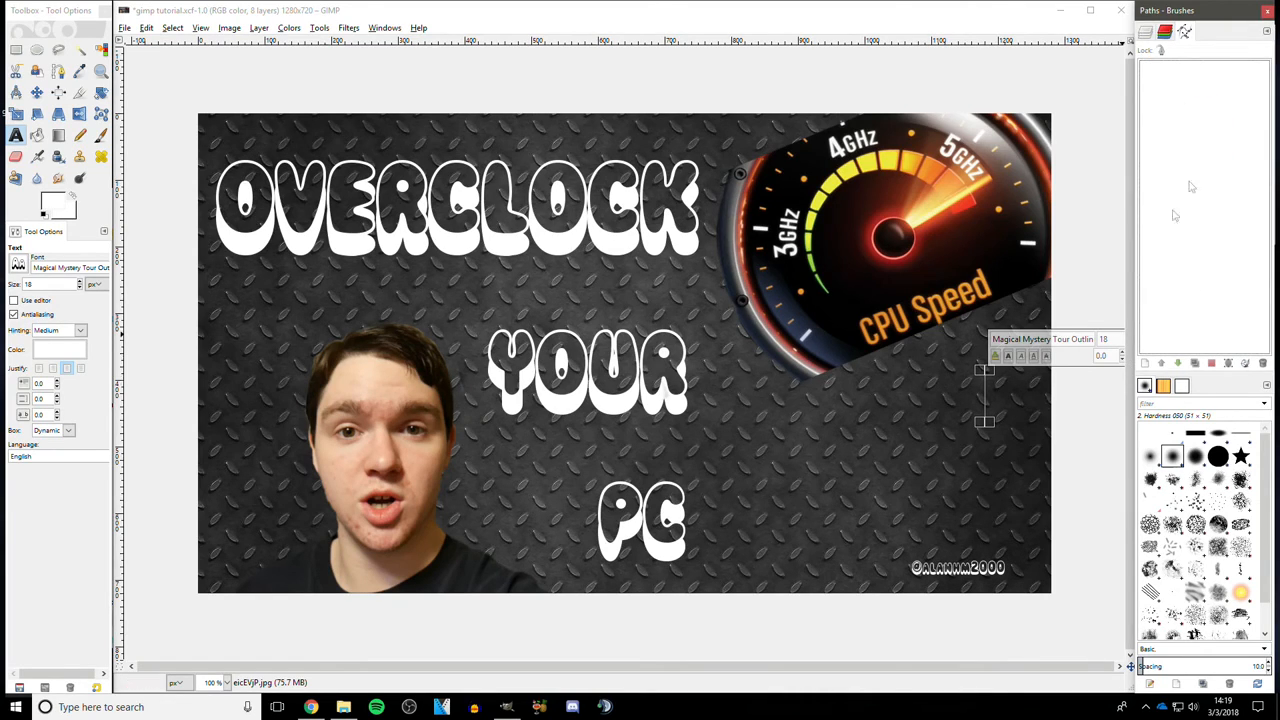
pyautogui.click(1146, 36)
pyautogui.click(1168, 215)
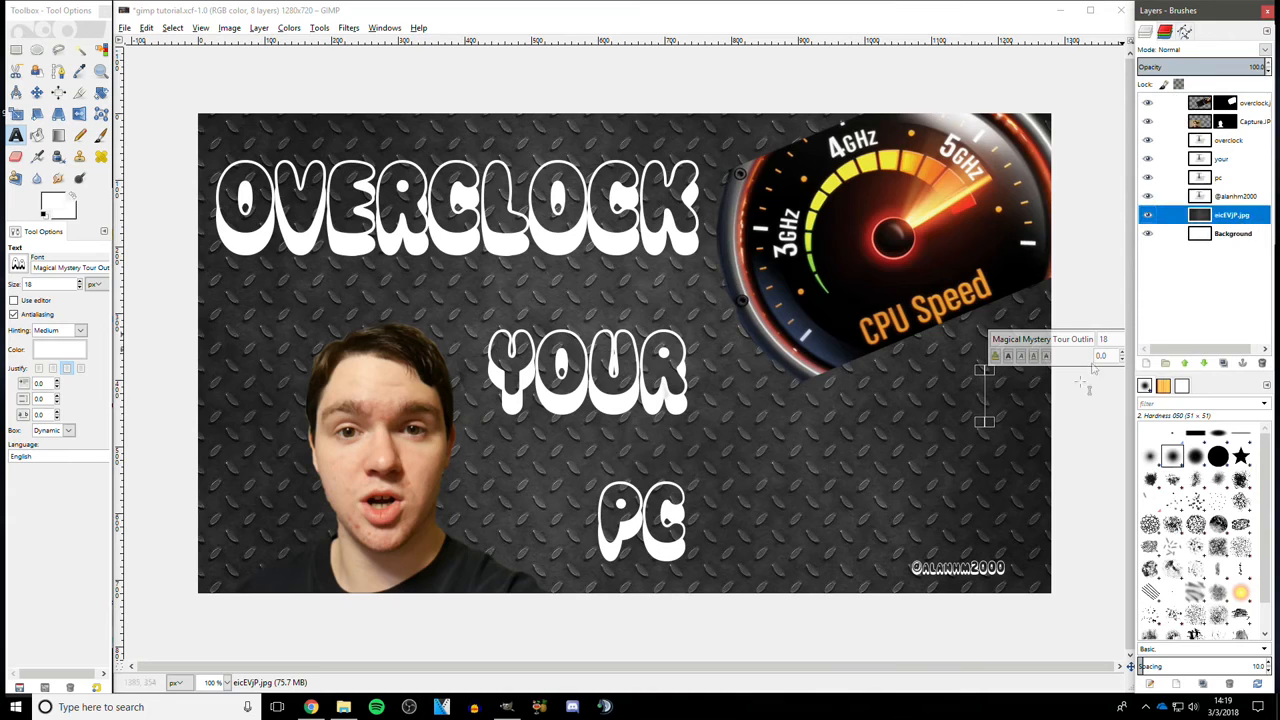
pyautogui.rightClick(988, 391)
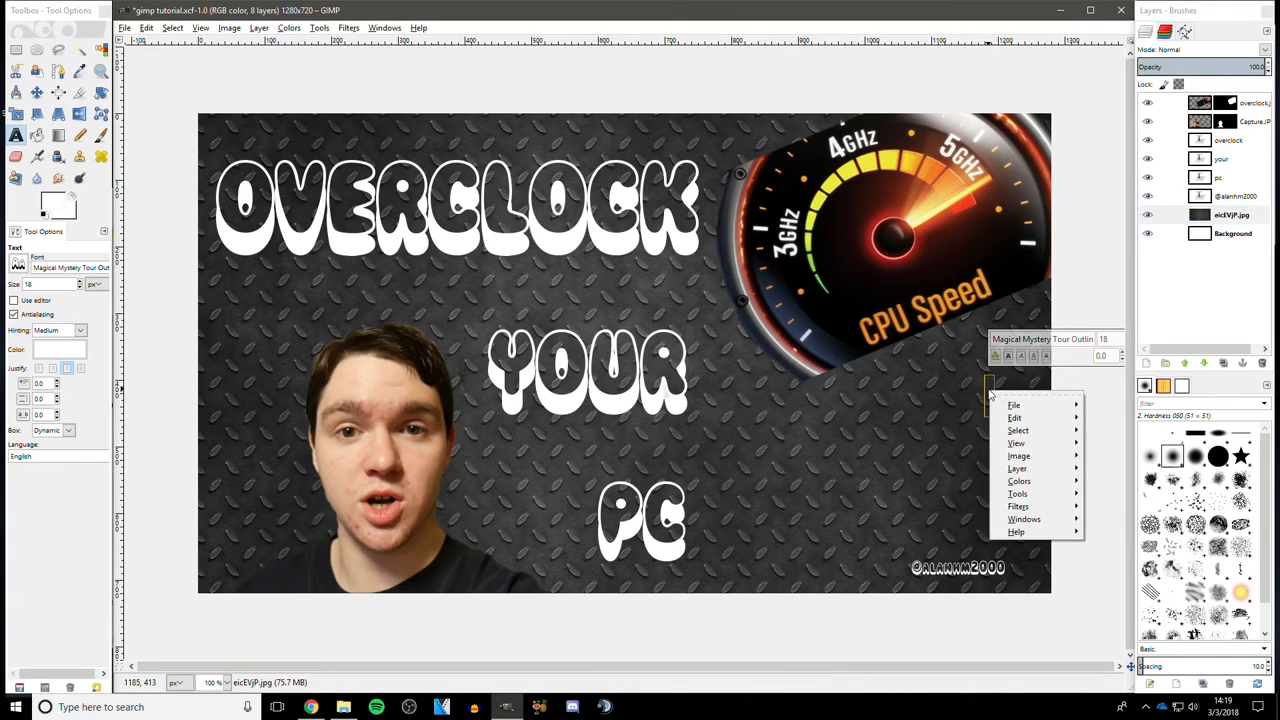
pyautogui.press('Escape')
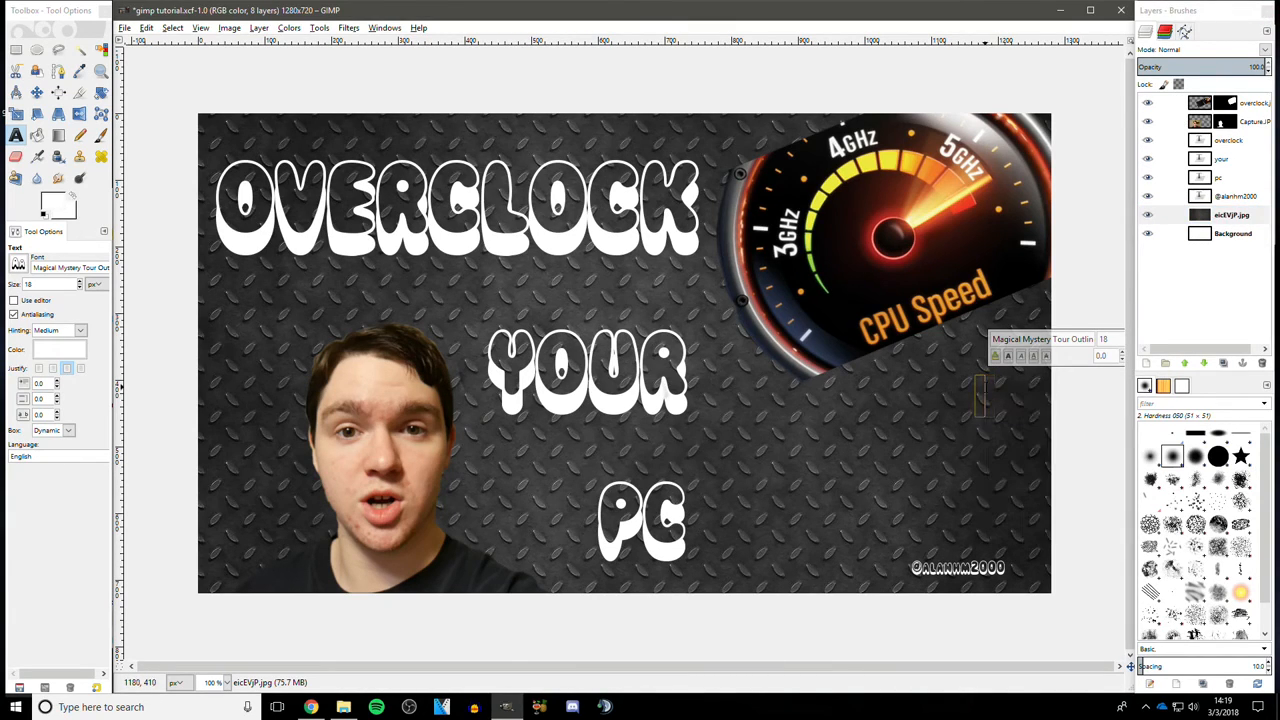
pyautogui.click(1248, 178)
pyautogui.click(1245, 140)
pyautogui.click(1248, 214)
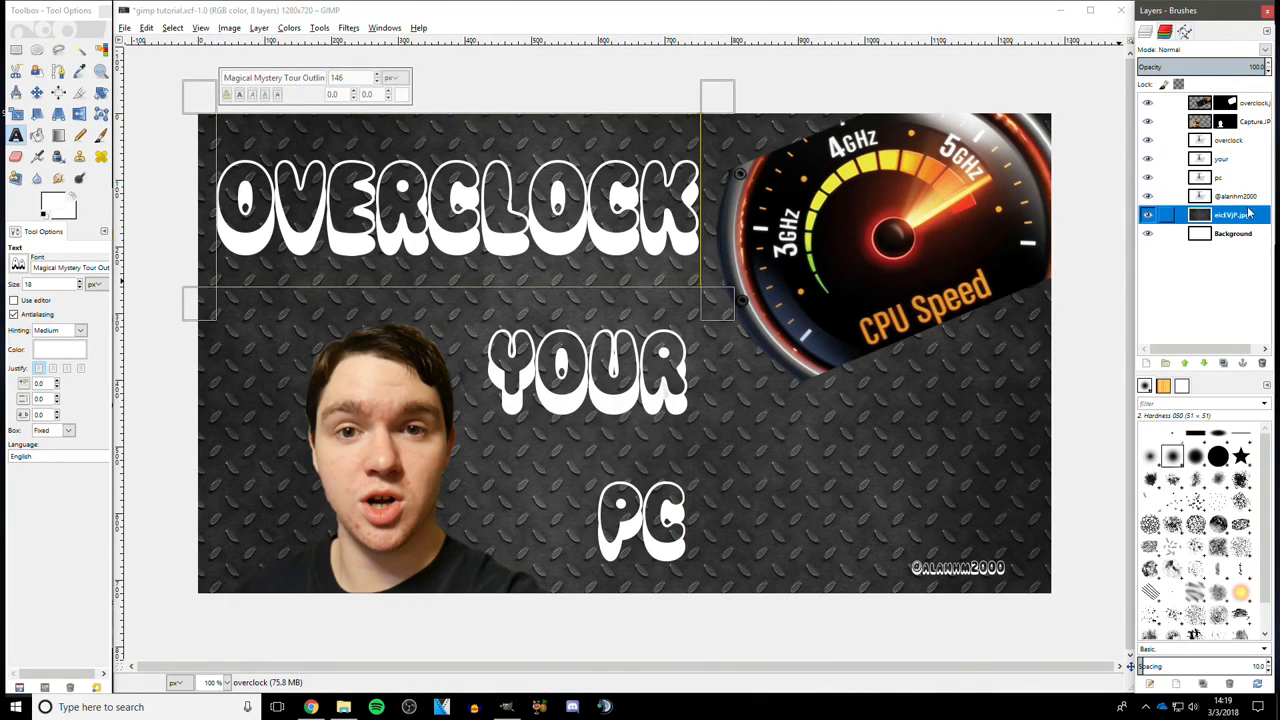
pyautogui.click(1248, 196)
pyautogui.click(1250, 215)
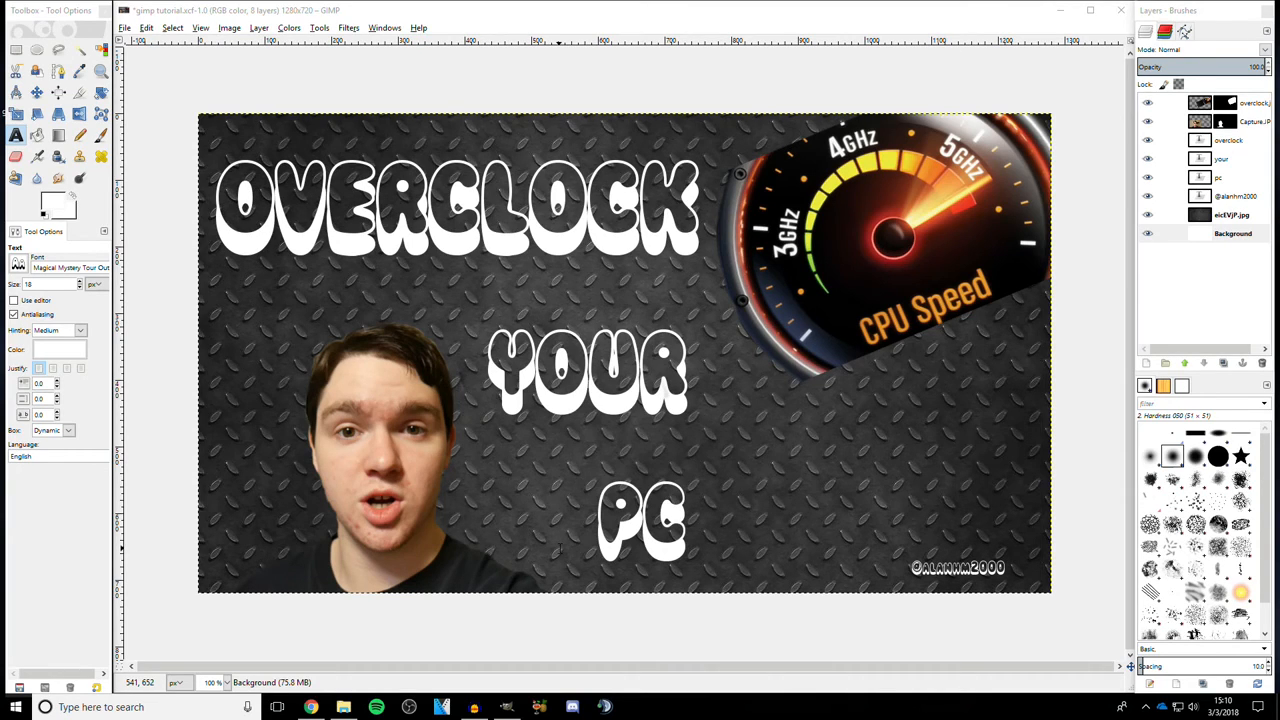
# - Export the thumbnail to the Desktop as gimp tutorial.jpg at JPEG quality 90, then open the exported file from the desktop
pyautogui.click(124, 28)
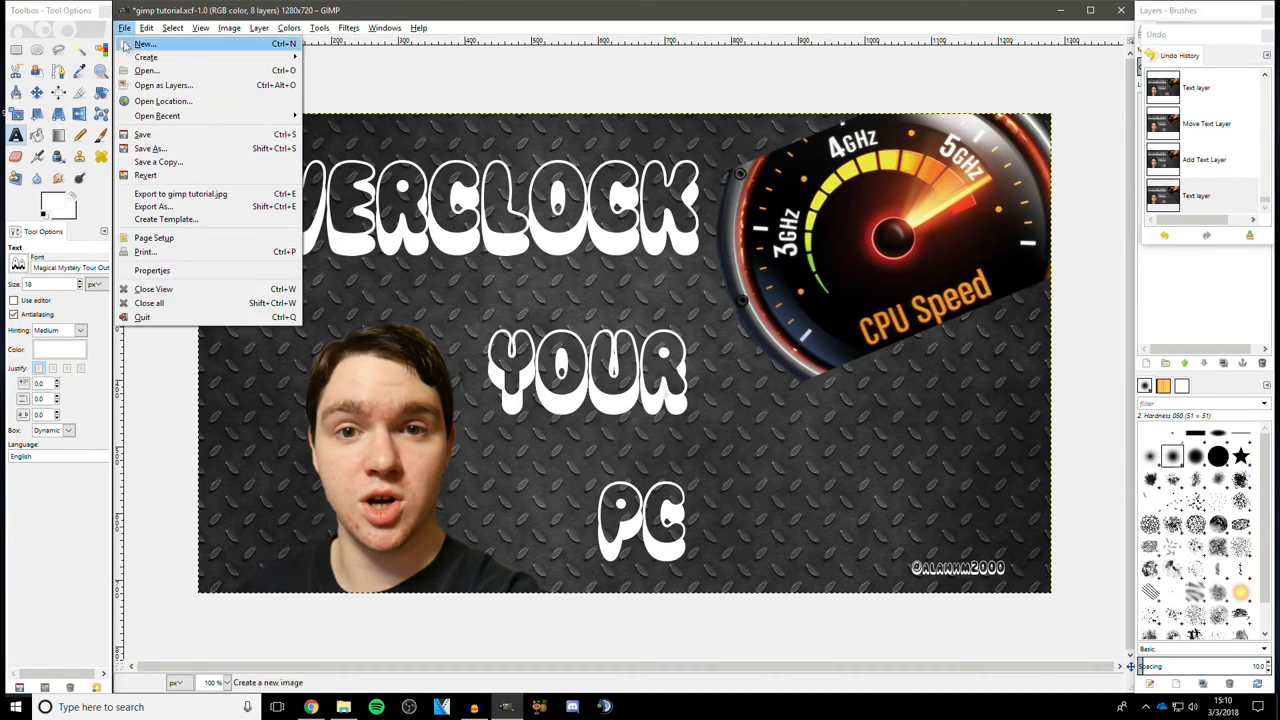
pyautogui.click(153, 206)
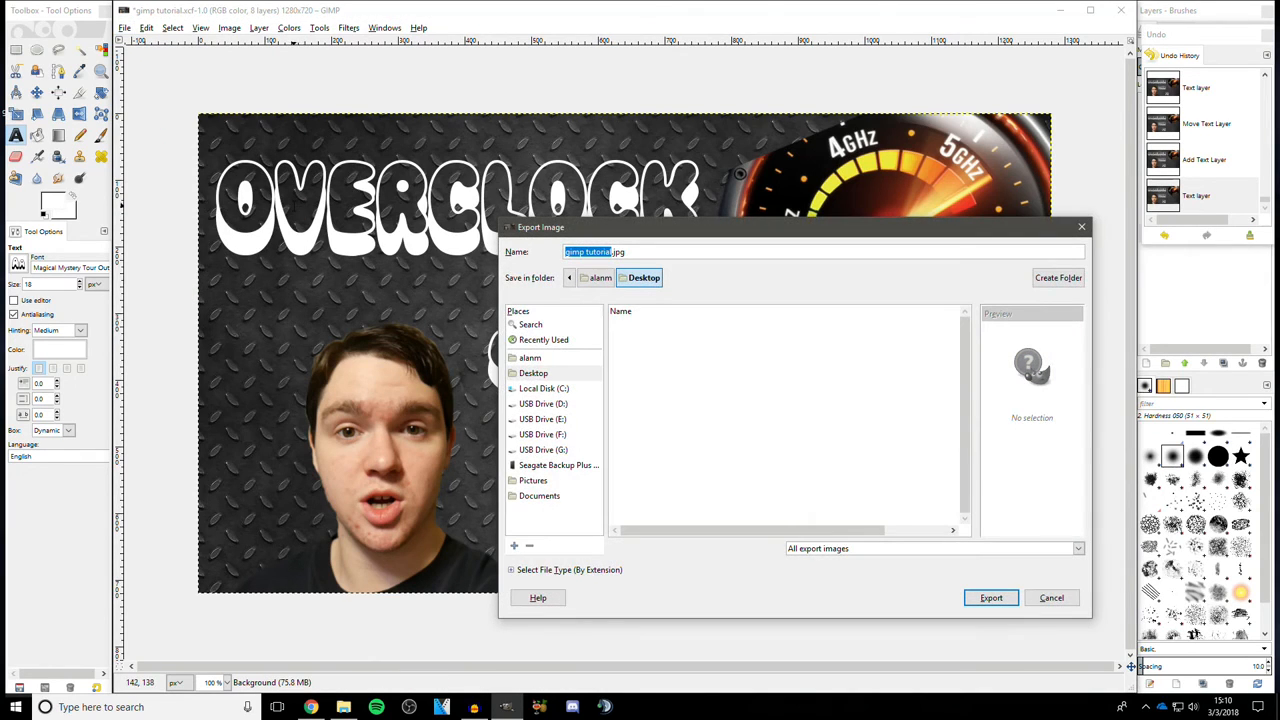
pyautogui.click(641, 251)
pyautogui.click(988, 597)
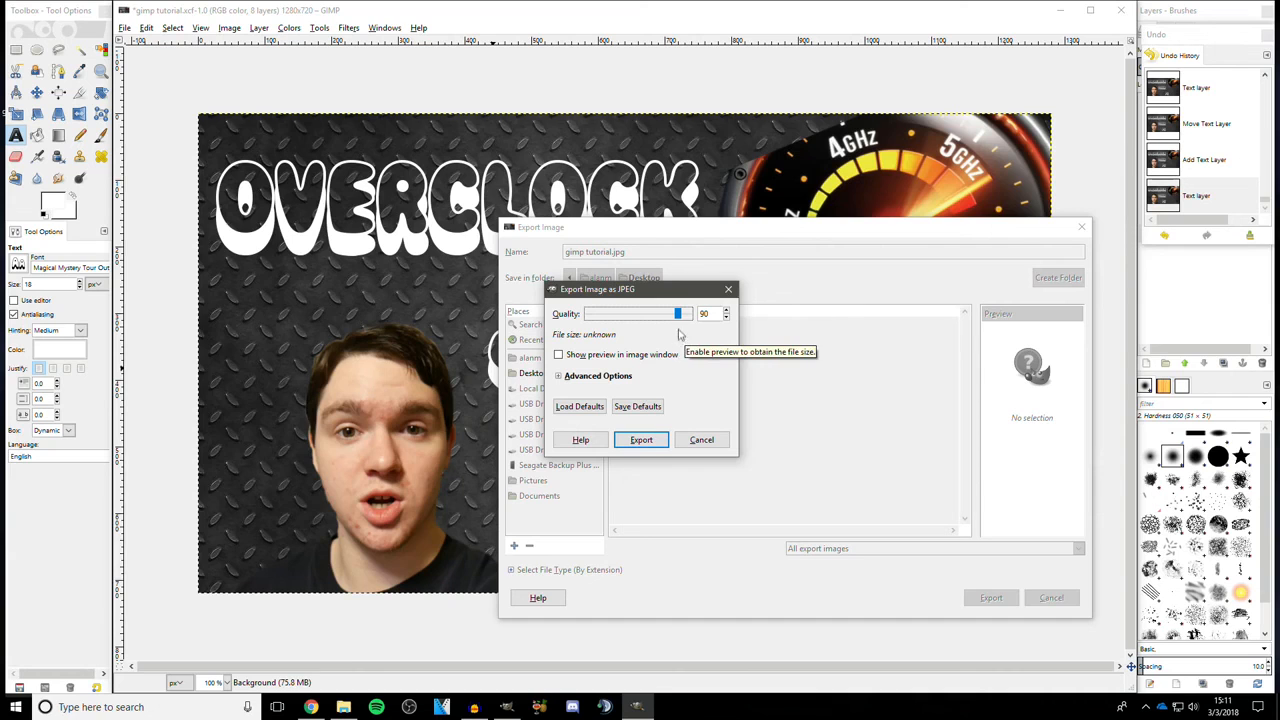
pyautogui.click(645, 440)
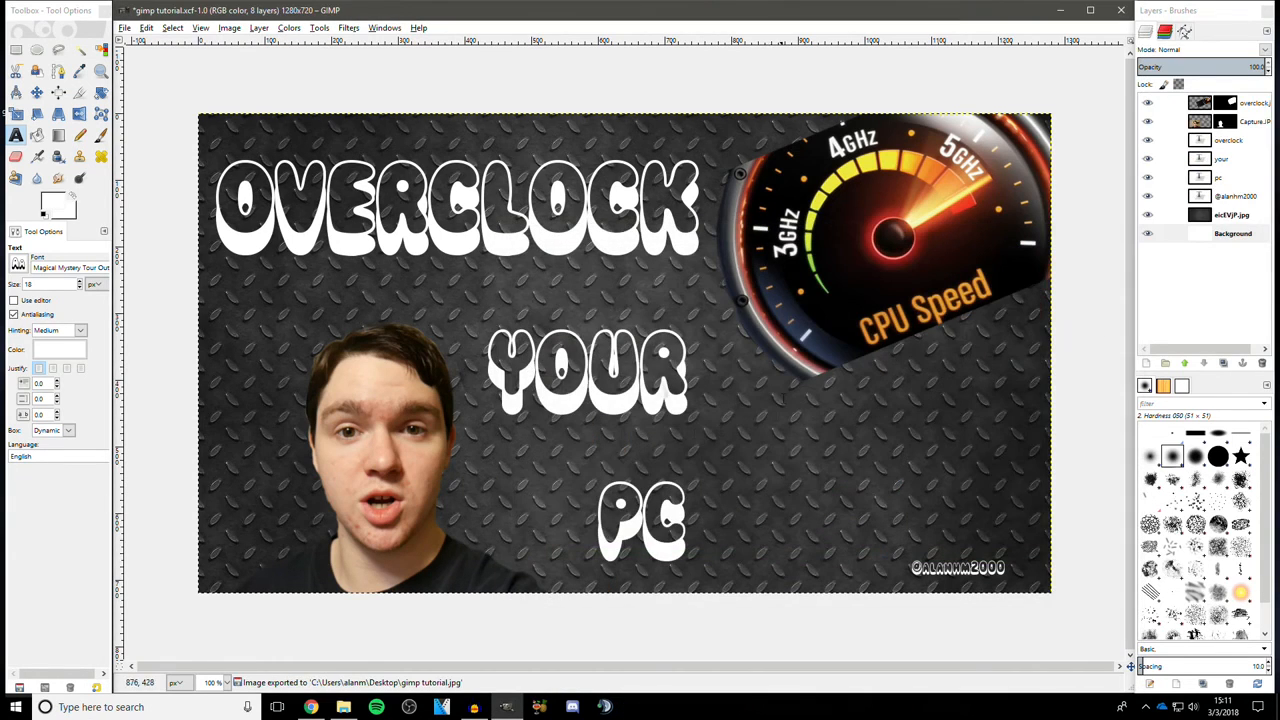
pyautogui.click(1060, 10)
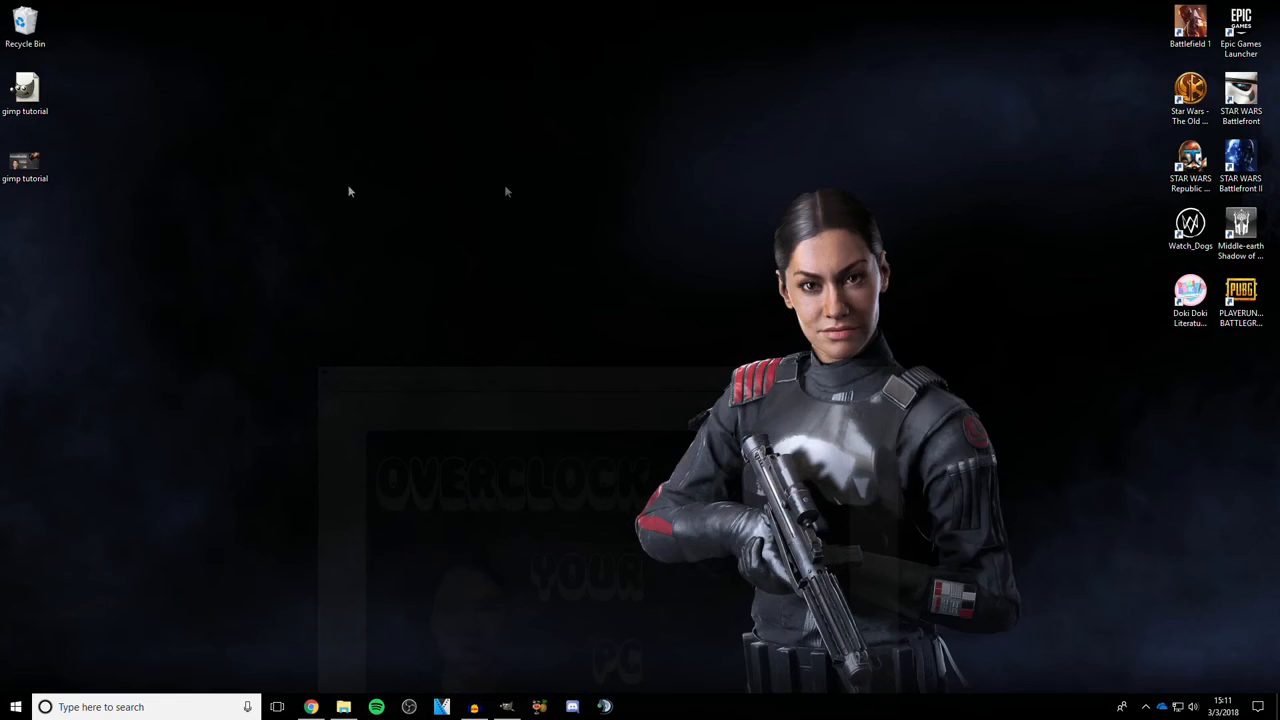
pyautogui.doubleClick(30, 180)
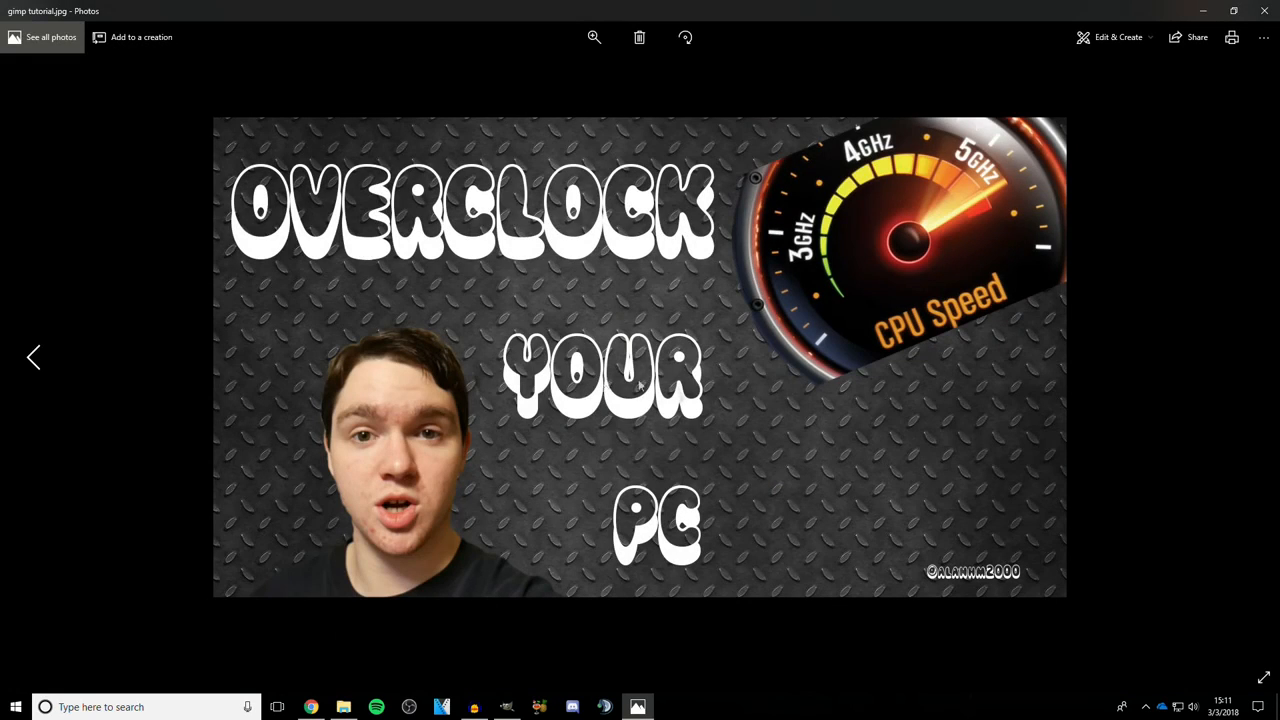